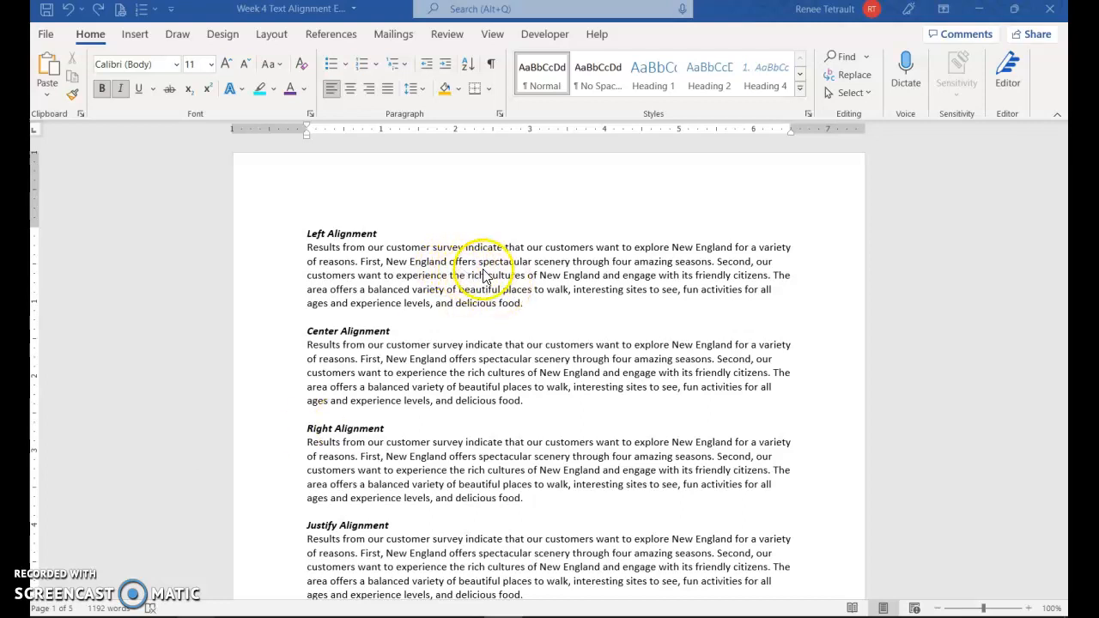
Step: Step through the four alignment paragraphs and briefly show, then hide, formatting marks
{"action": "left_click", "coordinate": [369, 255]}
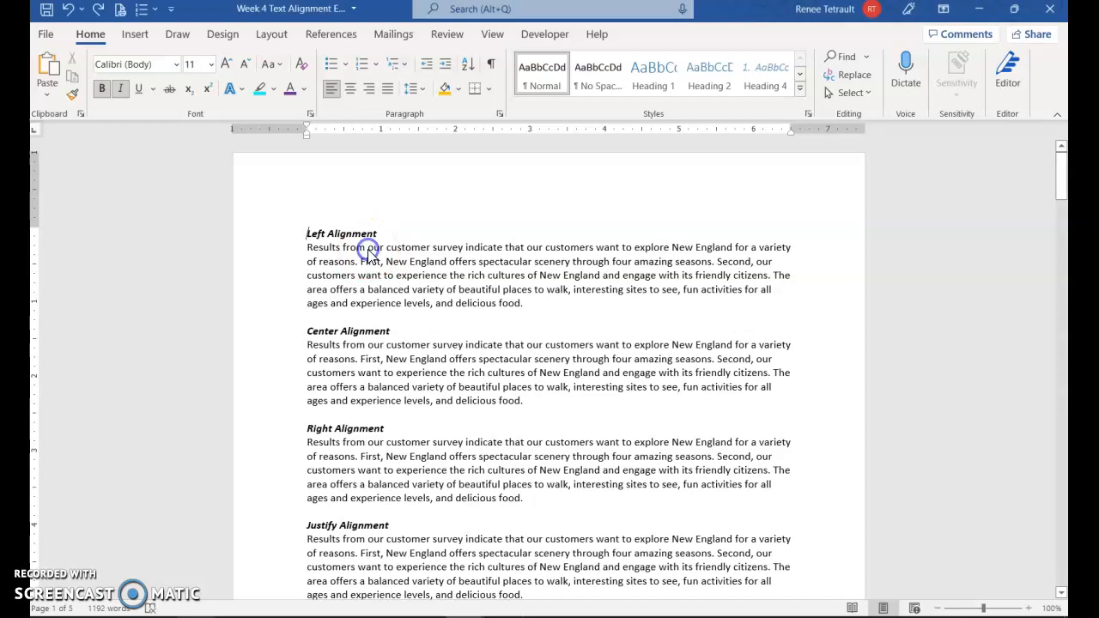
{"action": "scroll", "coordinate": [317, 249], "scroll_direction": "down", "scroll_amount": 1}
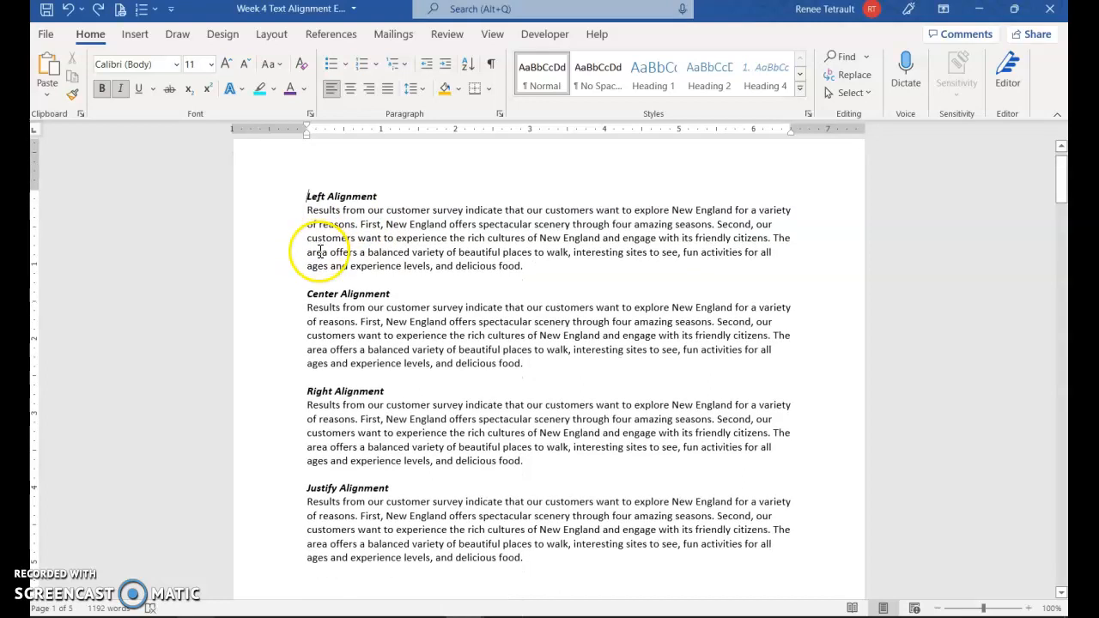
{"action": "left_click", "coordinate": [388, 239]}
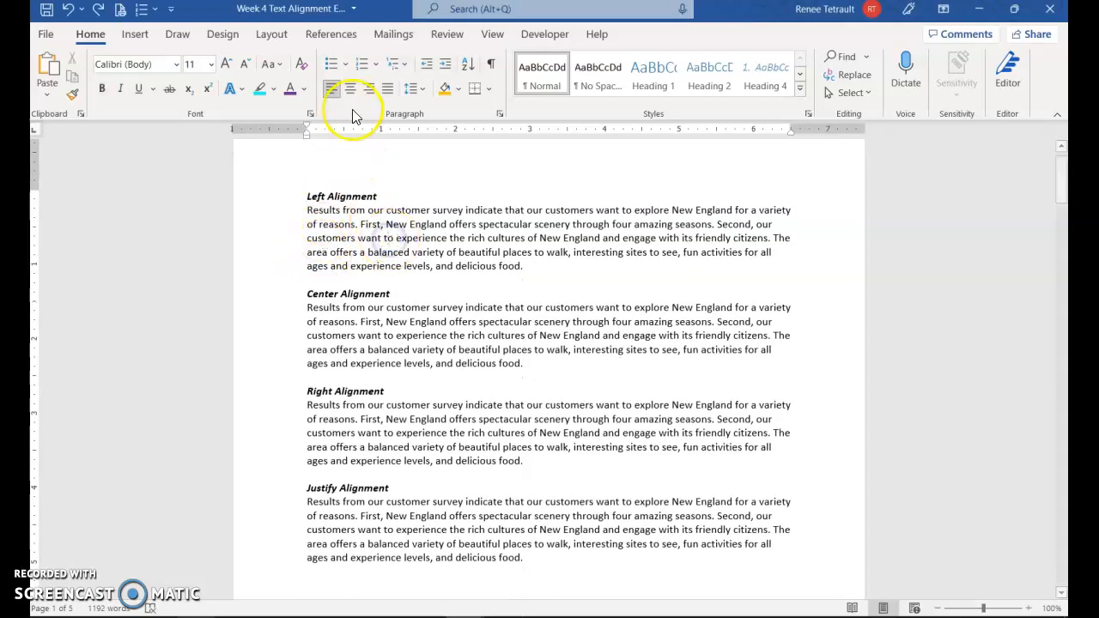
{"action": "left_click", "coordinate": [392, 323]}
{"action": "left_click", "coordinate": [403, 421]}
{"action": "left_click", "coordinate": [427, 516]}
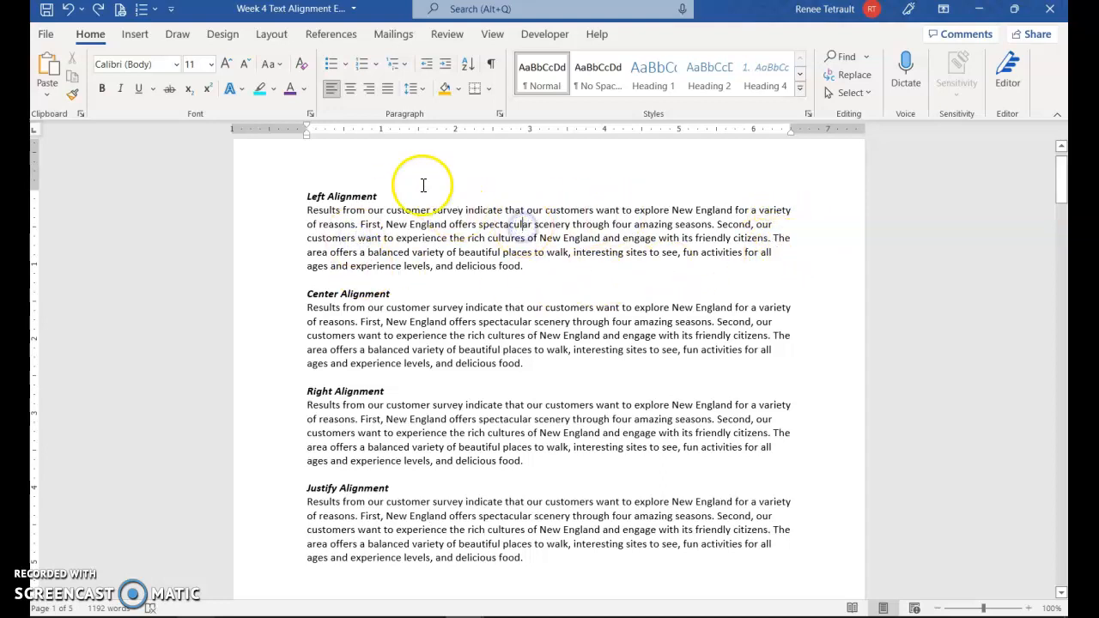
{"action": "triple_click", "coordinate": [533, 330]}
{"action": "left_click", "coordinate": [499, 325]}
{"action": "left_click", "coordinate": [492, 67]}
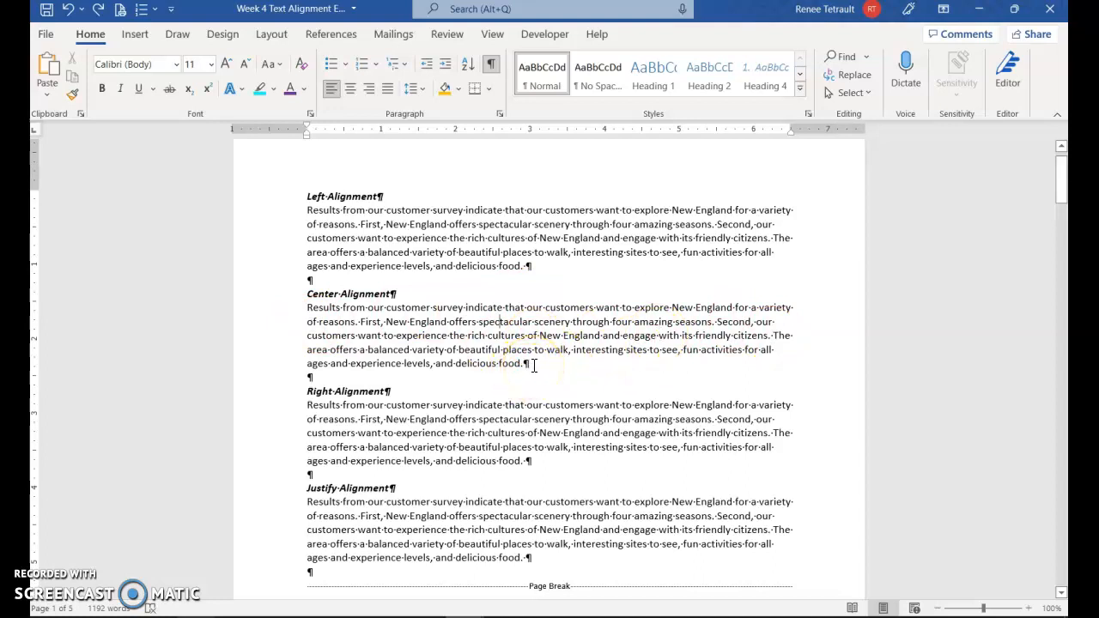
{"action": "left_click", "coordinate": [497, 71]}
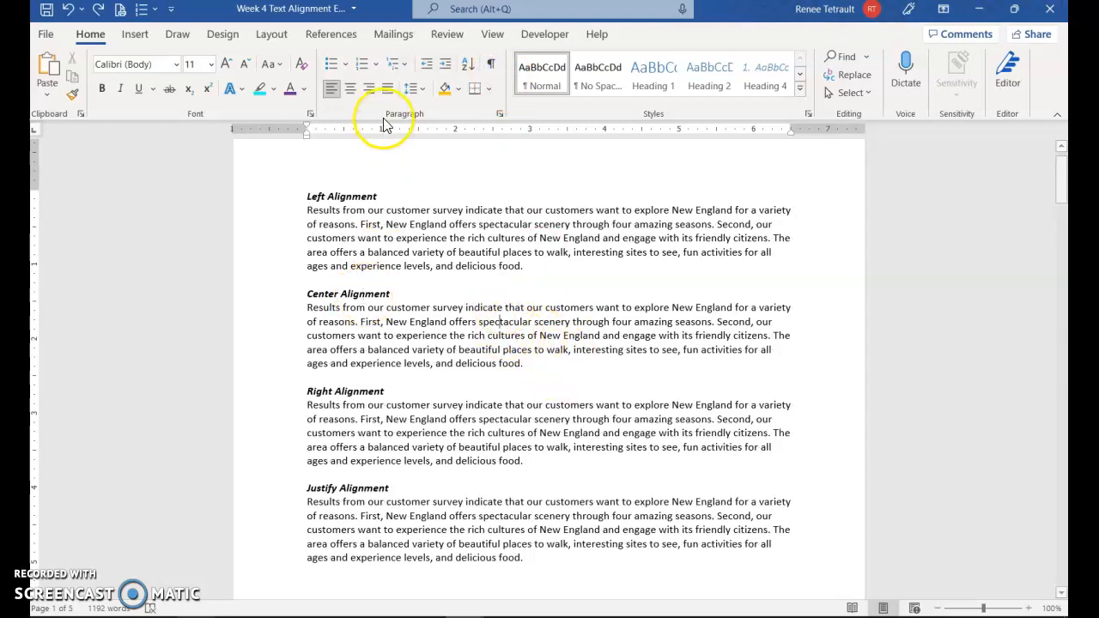
Step: Apply Center, Align Right and Justify to the Center, Right and Justify Alignment paragraphs
{"action": "left_click", "coordinate": [349, 90]}
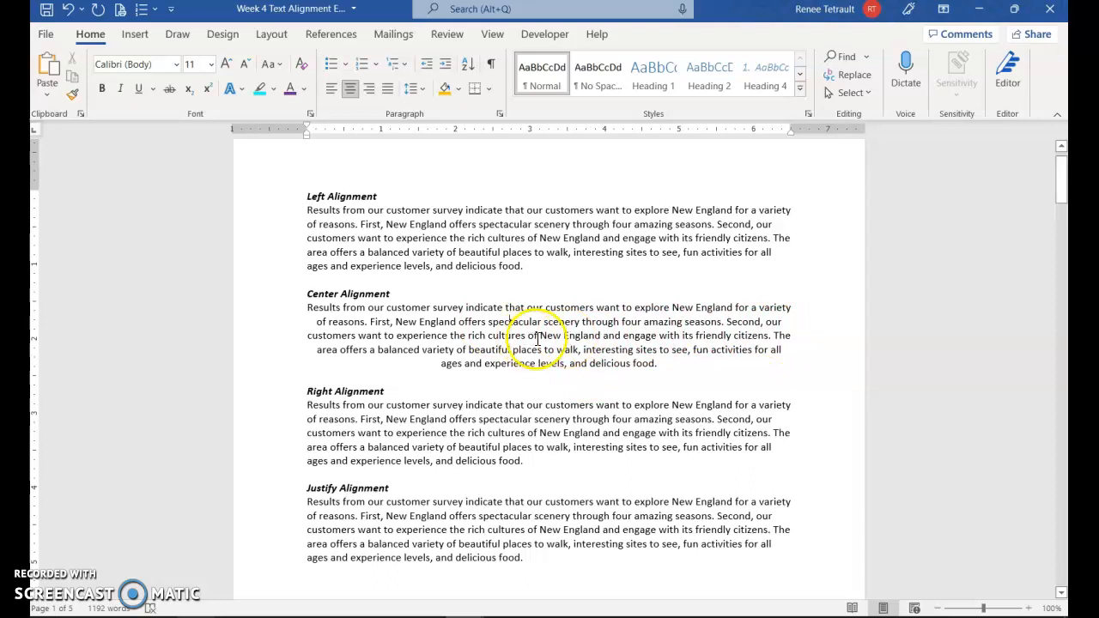
{"action": "left_click", "coordinate": [453, 421]}
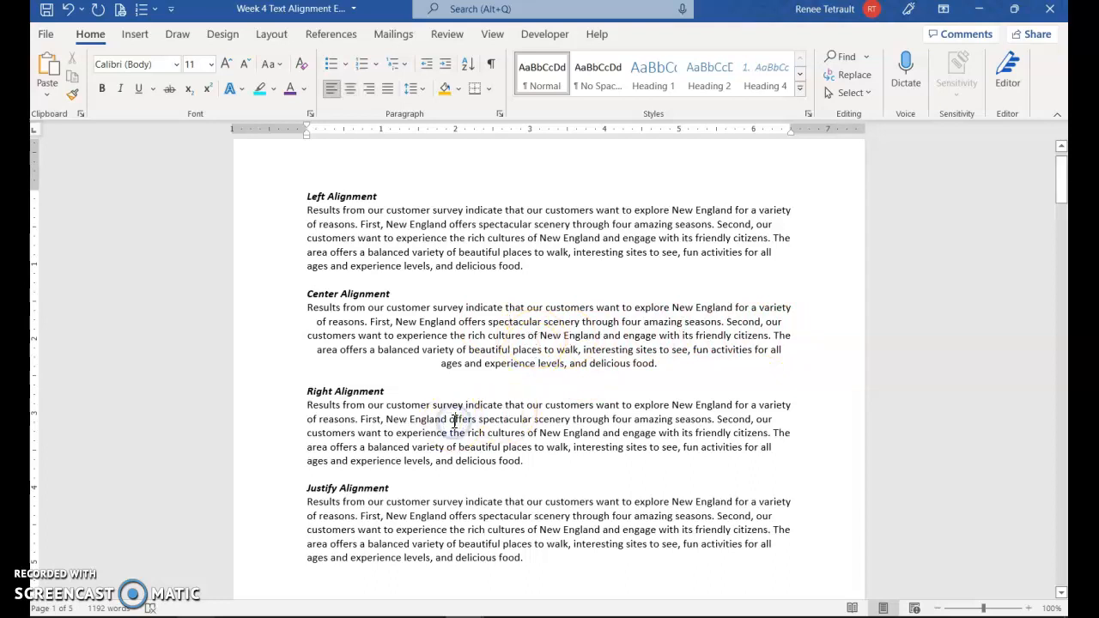
{"action": "left_click", "coordinate": [368, 91]}
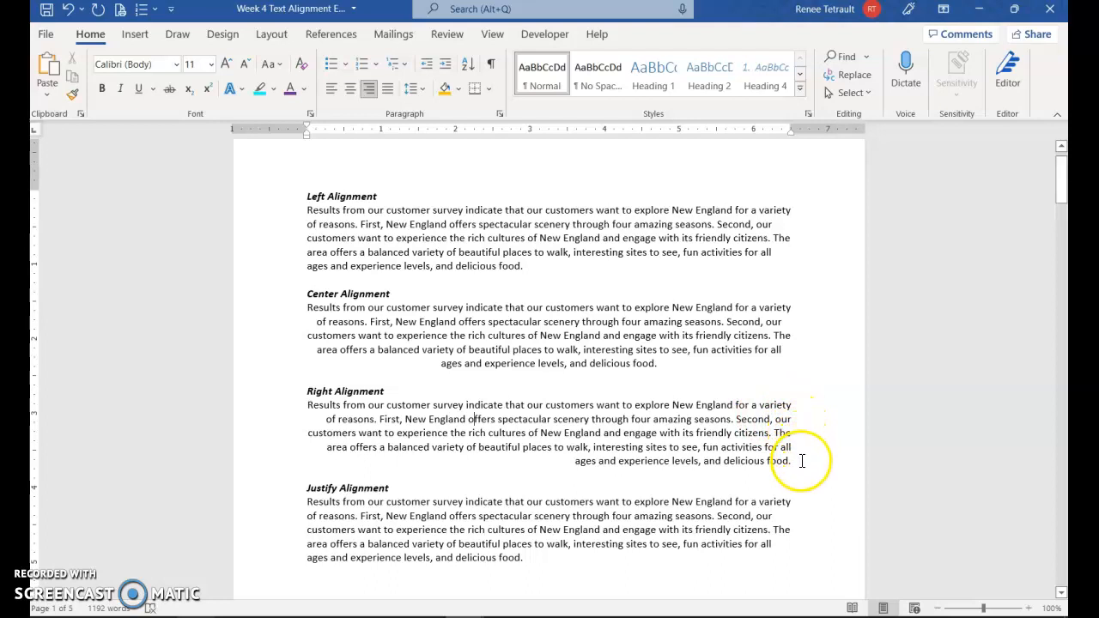
{"action": "left_click", "coordinate": [506, 522]}
{"action": "scroll", "coordinate": [623, 562], "scroll_direction": "down", "scroll_amount": 2}
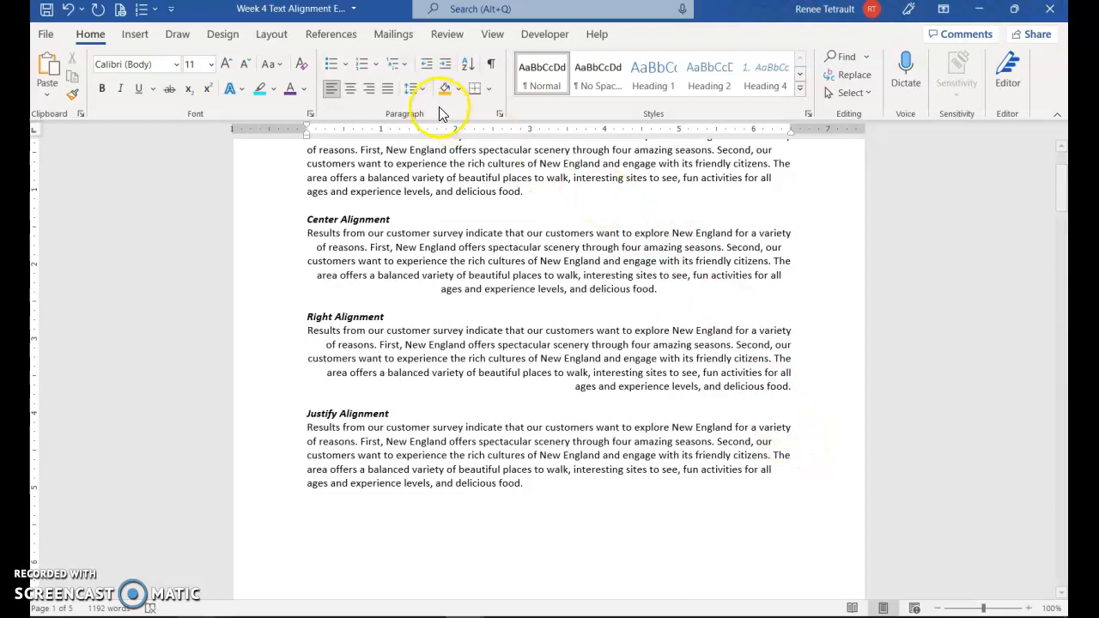
{"action": "left_click", "coordinate": [390, 92]}
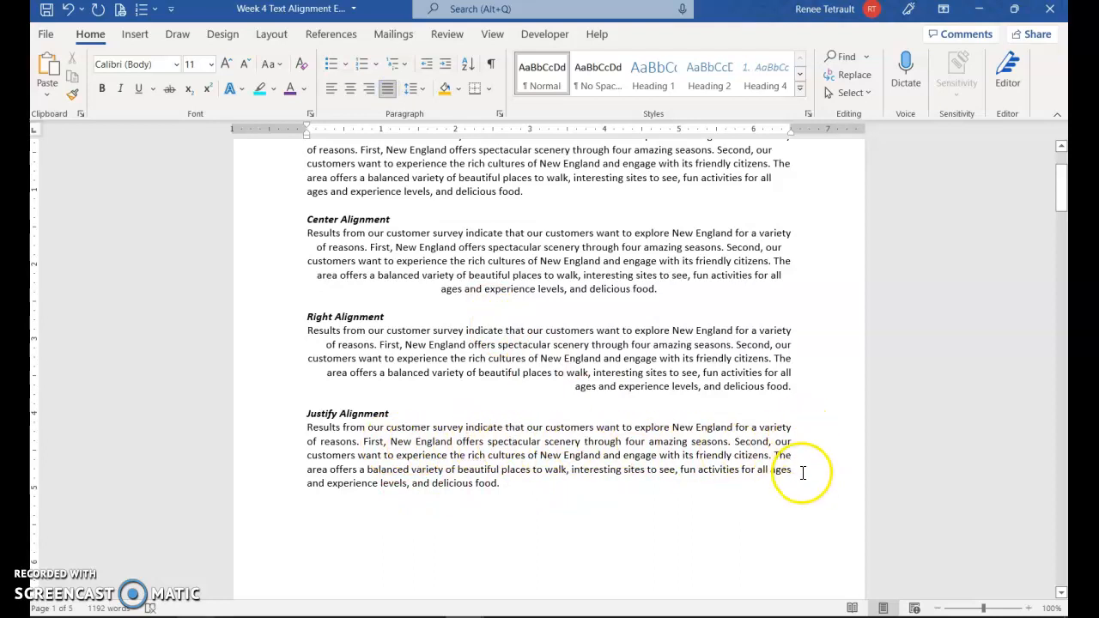
Step: Check the alignment setting of the Left, Center and Justify Alignment paragraphs
{"action": "scroll", "coordinate": [466, 442], "scroll_direction": "up", "scroll_amount": 2}
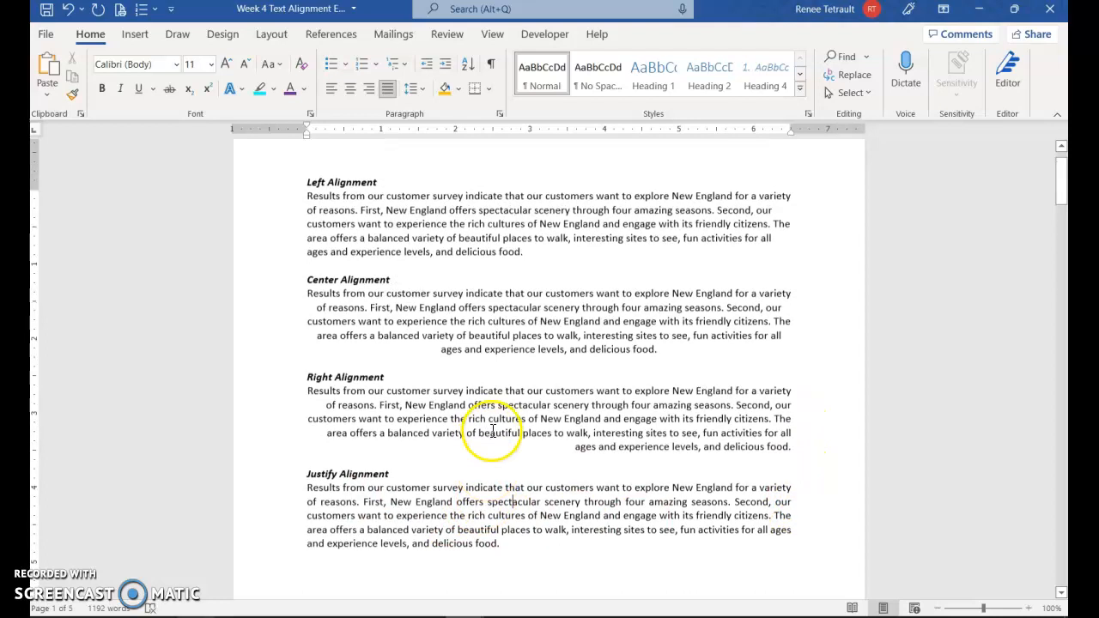
{"action": "left_click", "coordinate": [466, 238]}
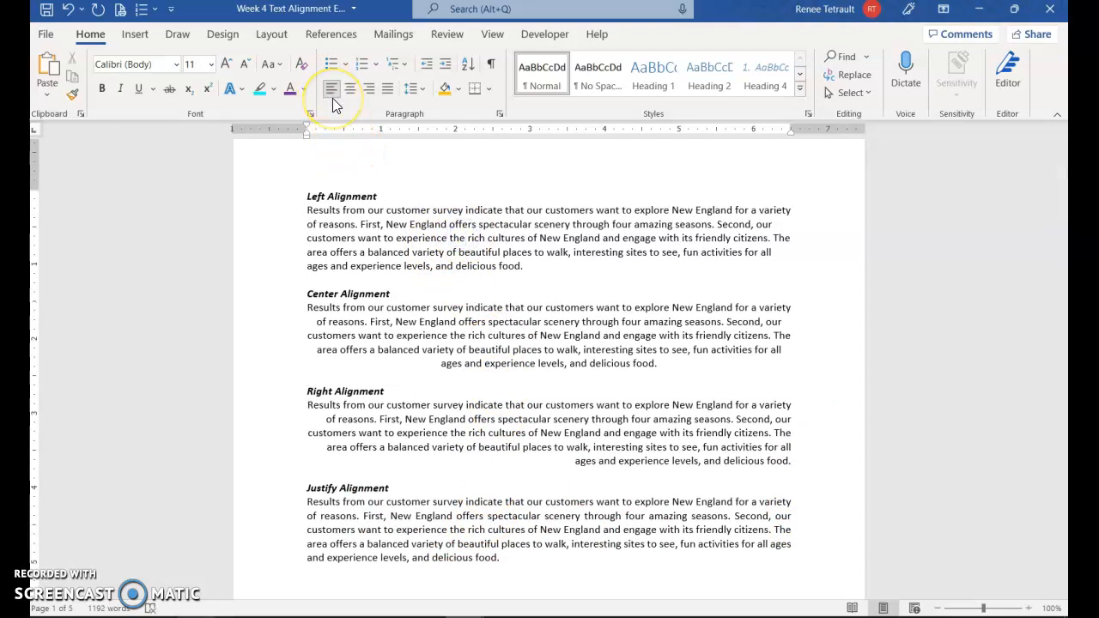
{"action": "left_click", "coordinate": [483, 322]}
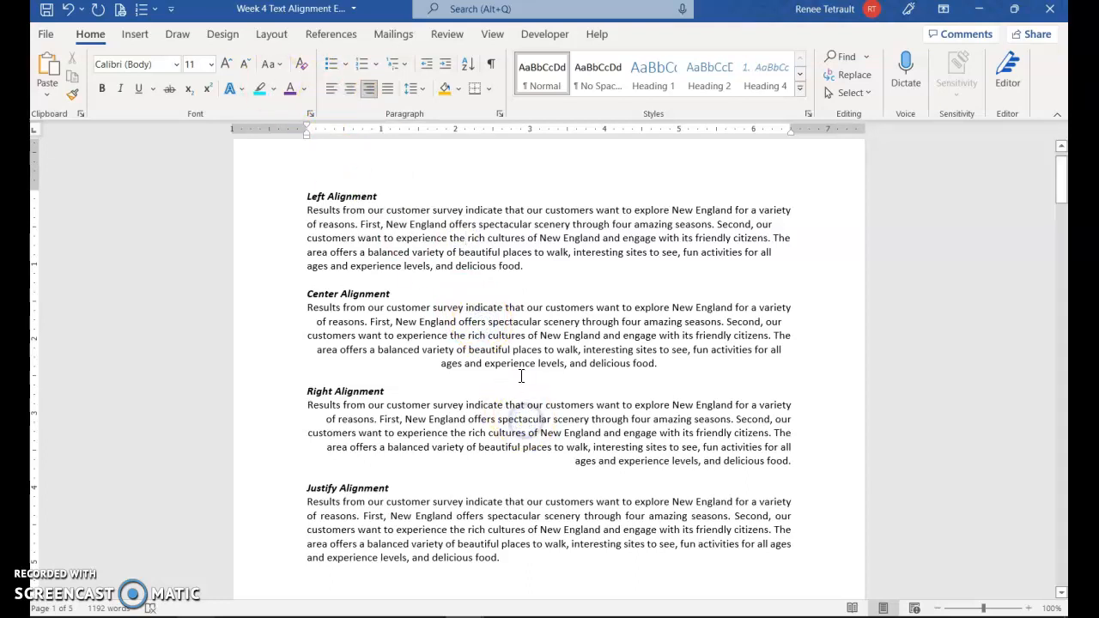
{"action": "left_click", "coordinate": [505, 512]}
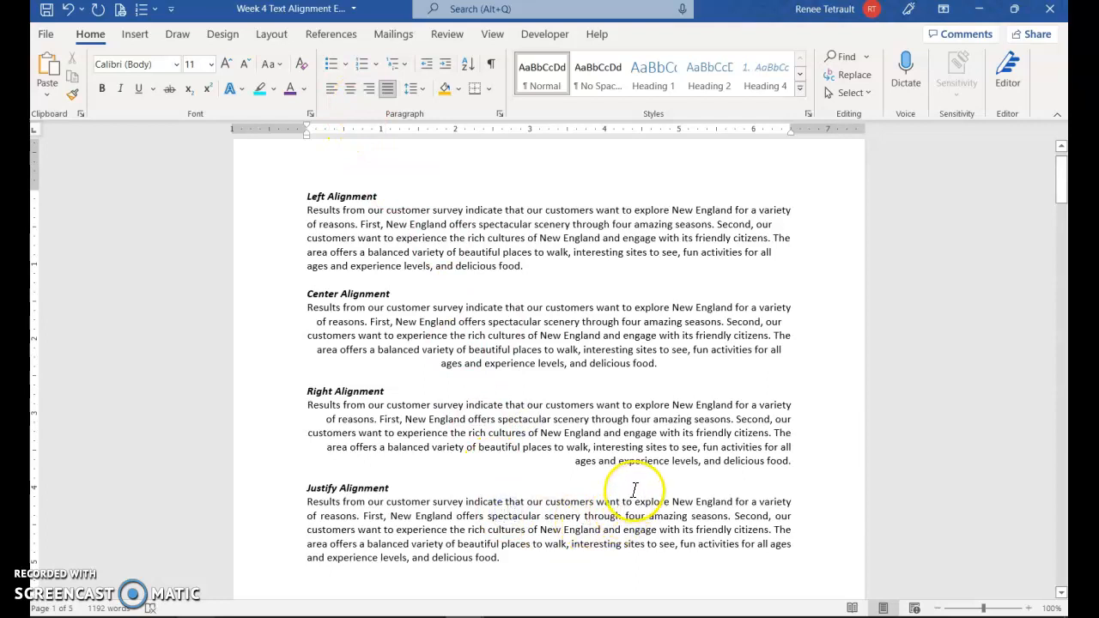
Step: Scroll to page 2 and turn the ruler off and back on from the View tab
{"action": "scroll", "coordinate": [614, 500], "scroll_direction": "down", "scroll_amount": 3}
{"action": "scroll", "coordinate": [614, 500], "scroll_direction": "down", "scroll_amount": 10}
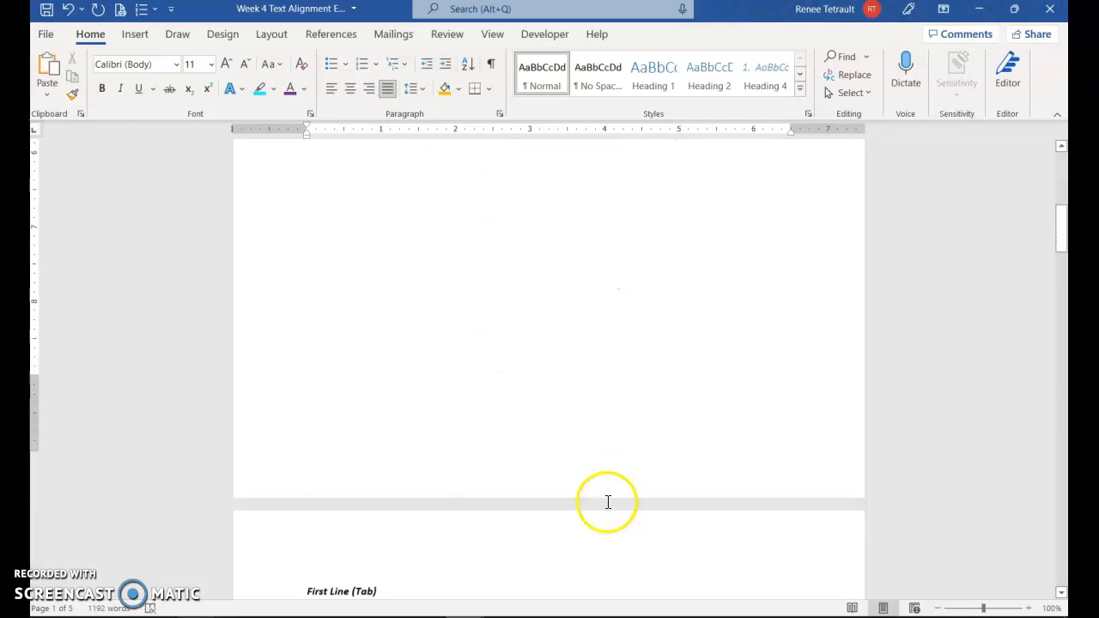
{"action": "scroll", "coordinate": [607, 504], "scroll_direction": "down", "scroll_amount": 7}
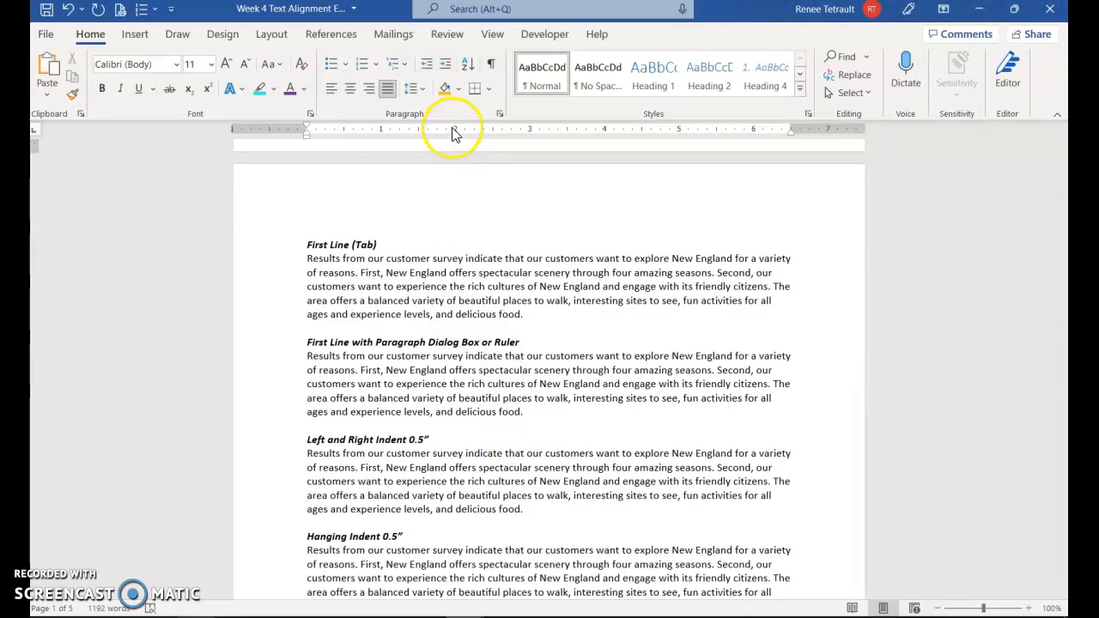
{"action": "left_click", "coordinate": [492, 34]}
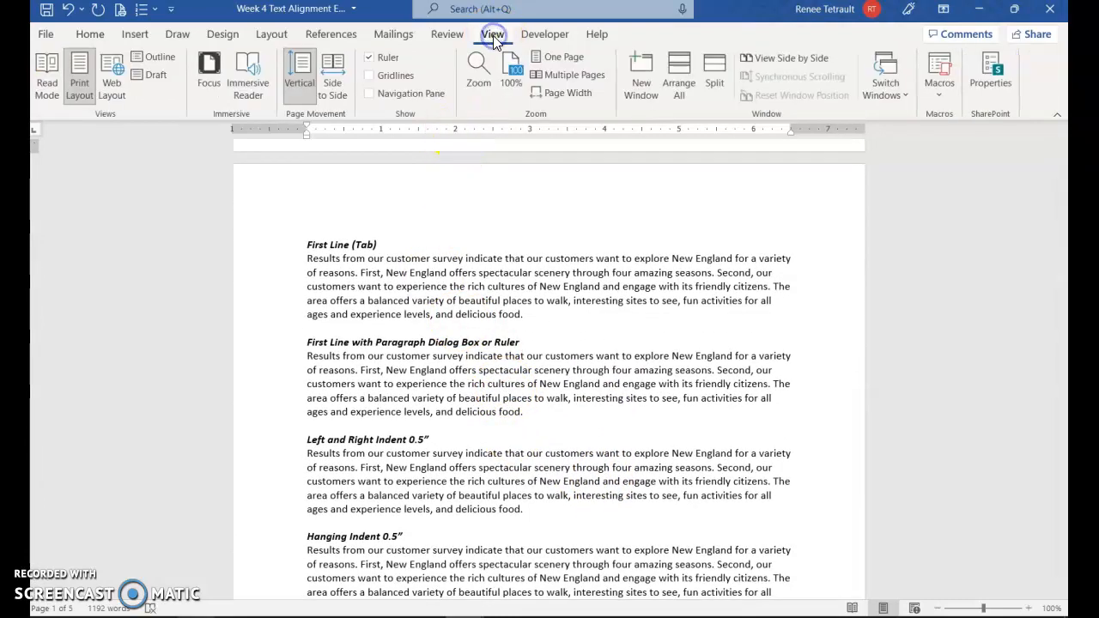
{"action": "left_click", "coordinate": [370, 58]}
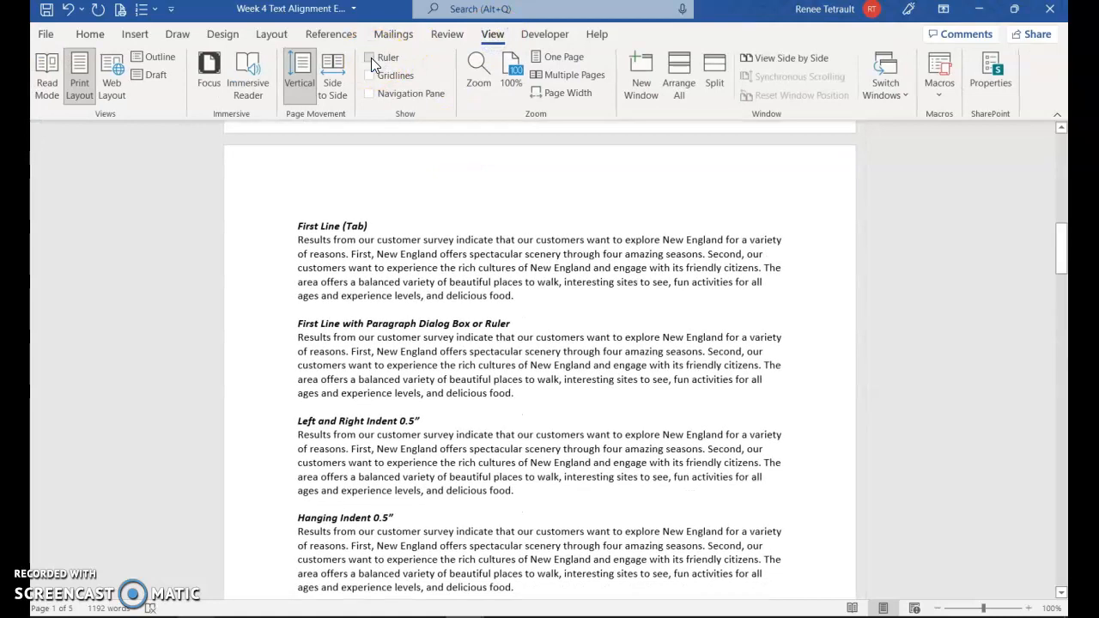
{"action": "left_click", "coordinate": [369, 57]}
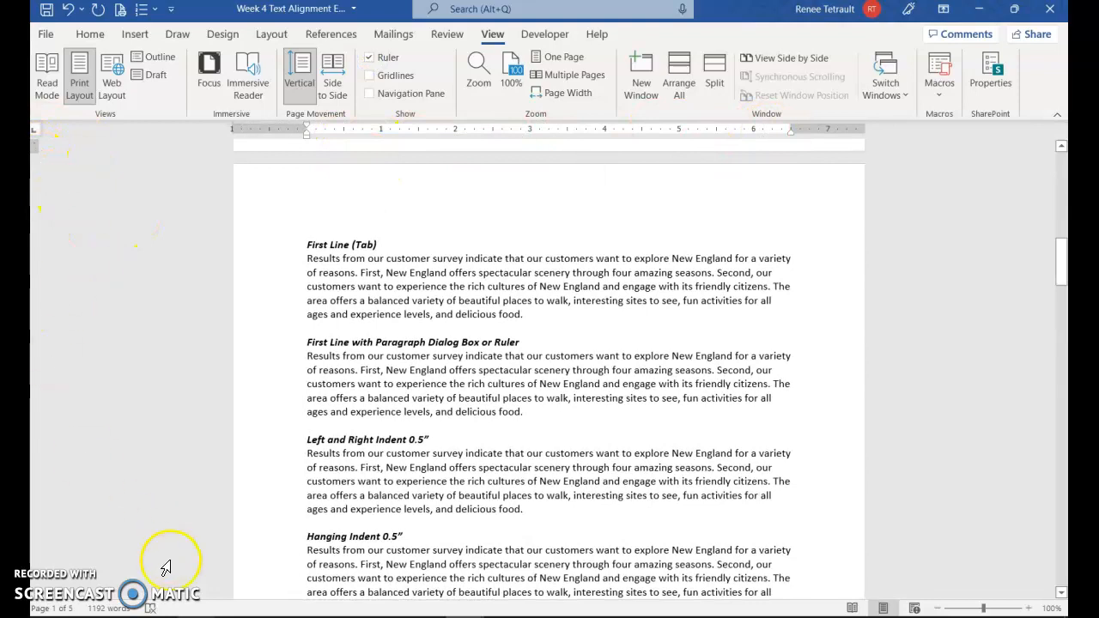
Step: Try Justify on a paragraph, undo it, and return to Home in the First Line (Tab) paragraph
{"action": "left_click", "coordinate": [83, 378]}
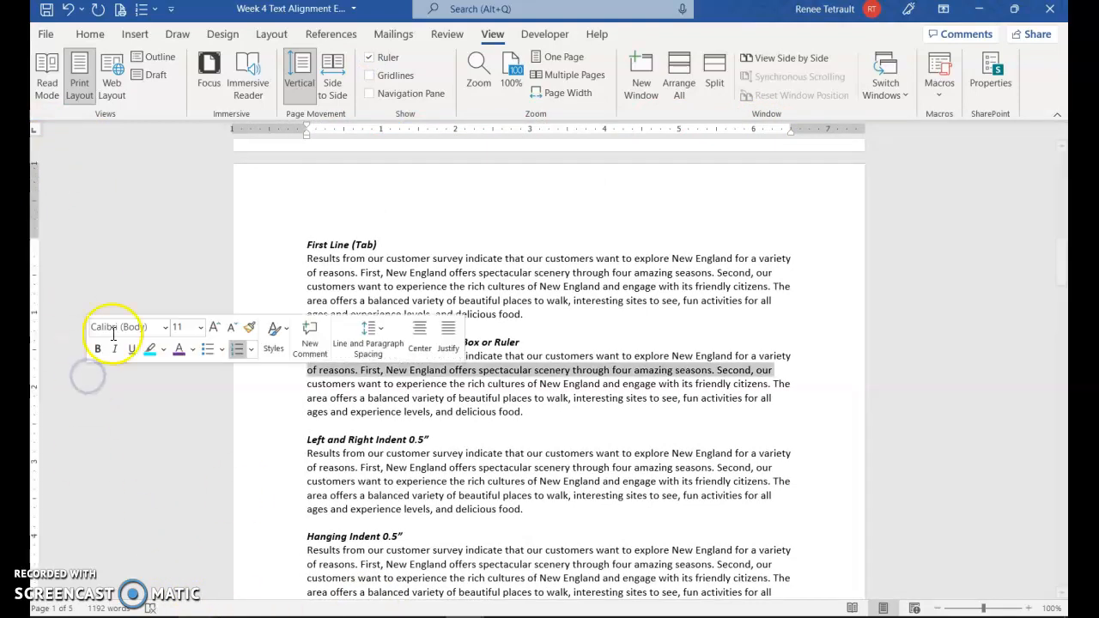
{"action": "left_click", "coordinate": [447, 330]}
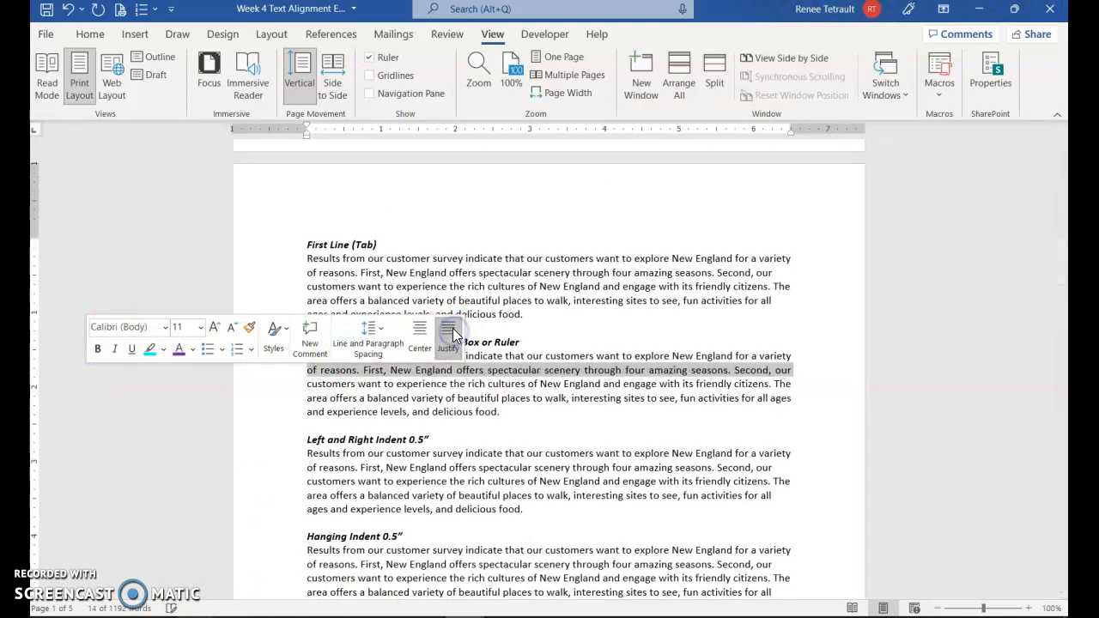
{"action": "left_click", "coordinate": [68, 9]}
{"action": "left_click", "coordinate": [532, 335]}
{"action": "left_click", "coordinate": [371, 269]}
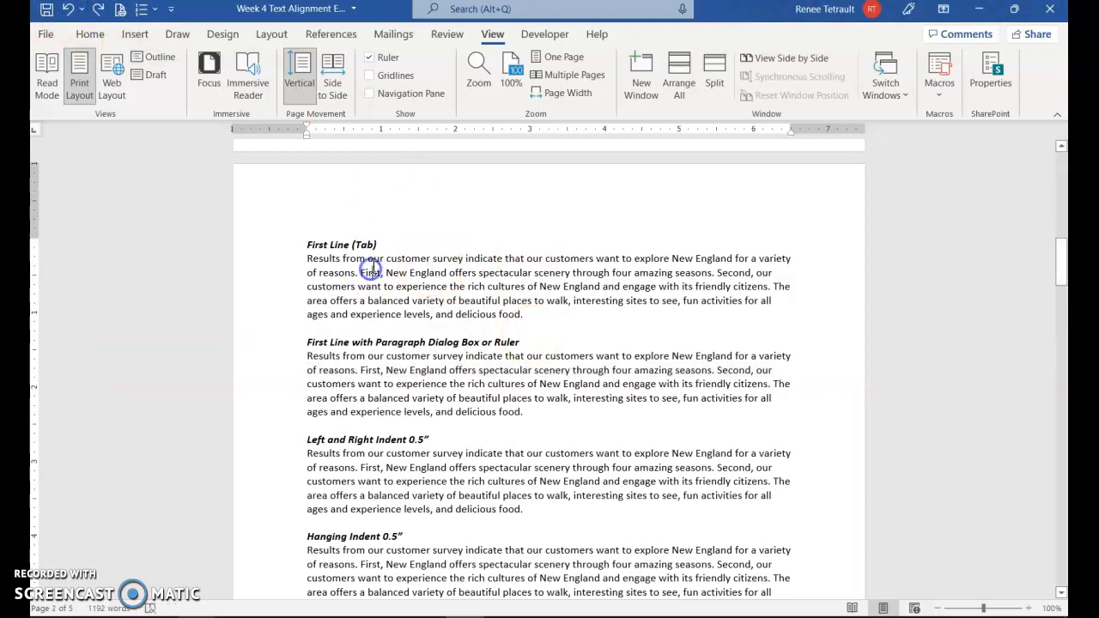
{"action": "left_click", "coordinate": [90, 34]}
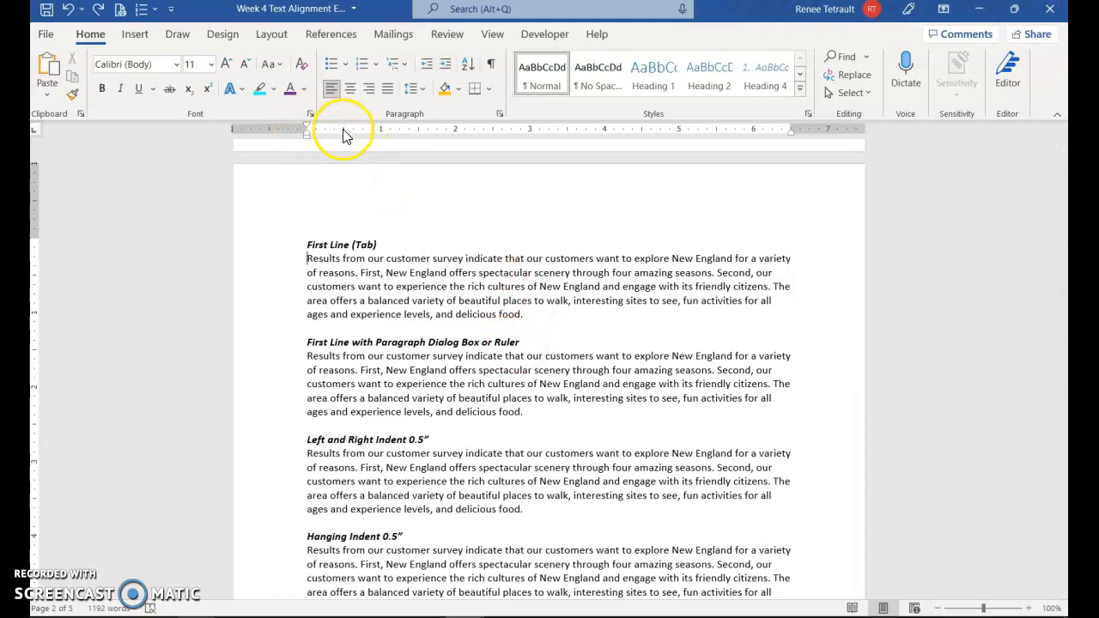
{"action": "key", "text": "Tab"}
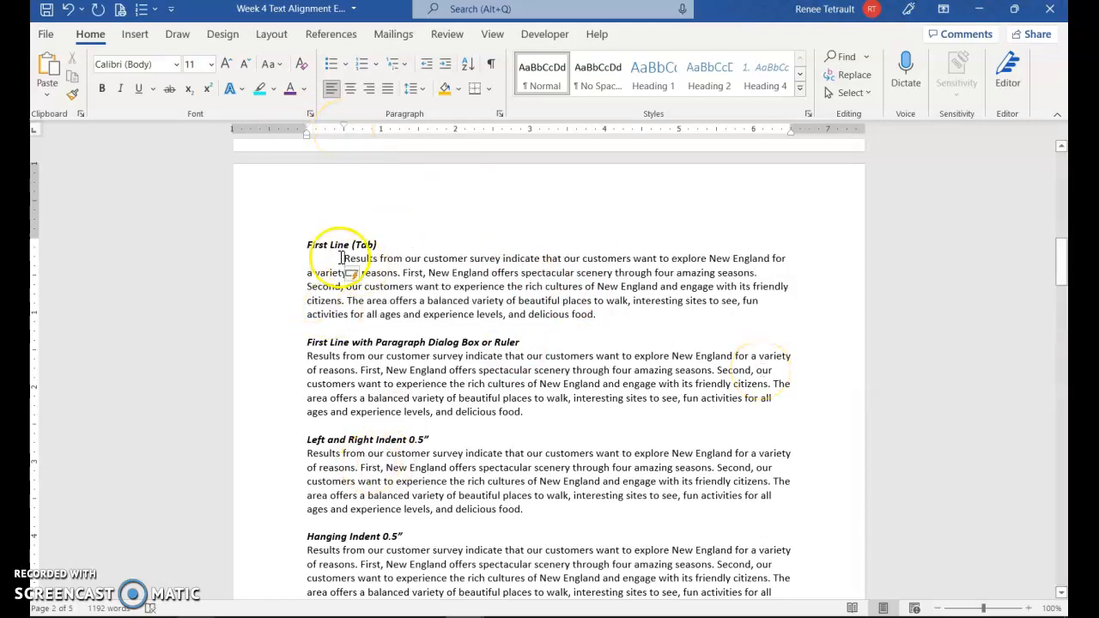
{"action": "left_click", "coordinate": [304, 355]}
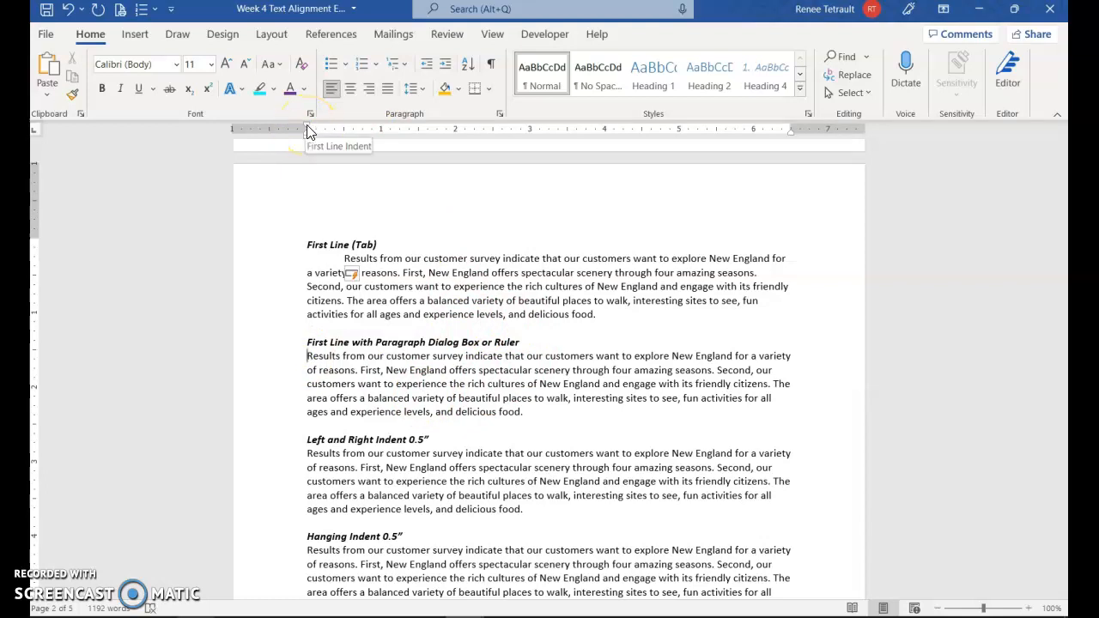
{"action": "left_click_drag", "start_coordinate": [310, 129], "coordinate": [318, 128]}
{"action": "left_click_drag", "start_coordinate": [342, 129], "coordinate": [346, 131]}
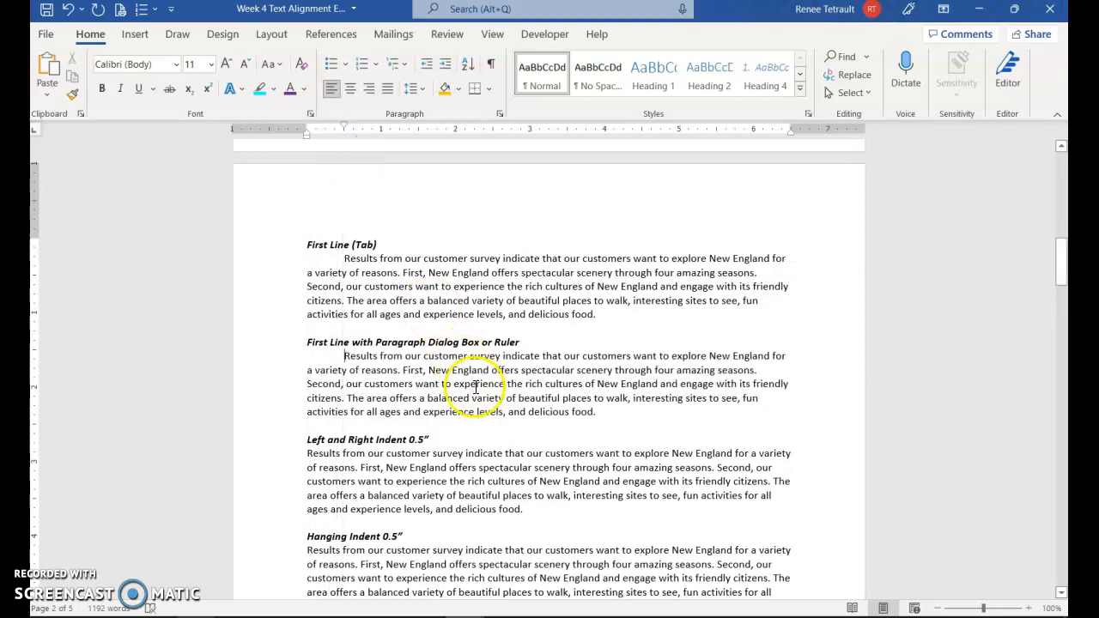
{"action": "left_click", "coordinate": [69, 12]}
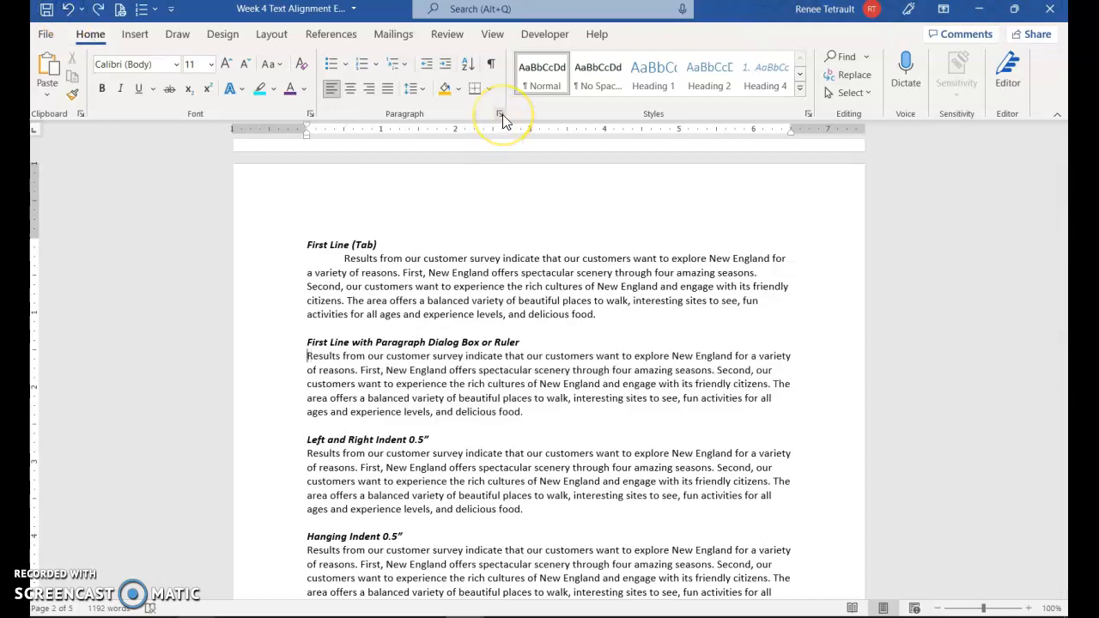
Step: Set Special to First line, By 0.5", in the Paragraph dialog for this paragraph
{"action": "left_click", "coordinate": [502, 114]}
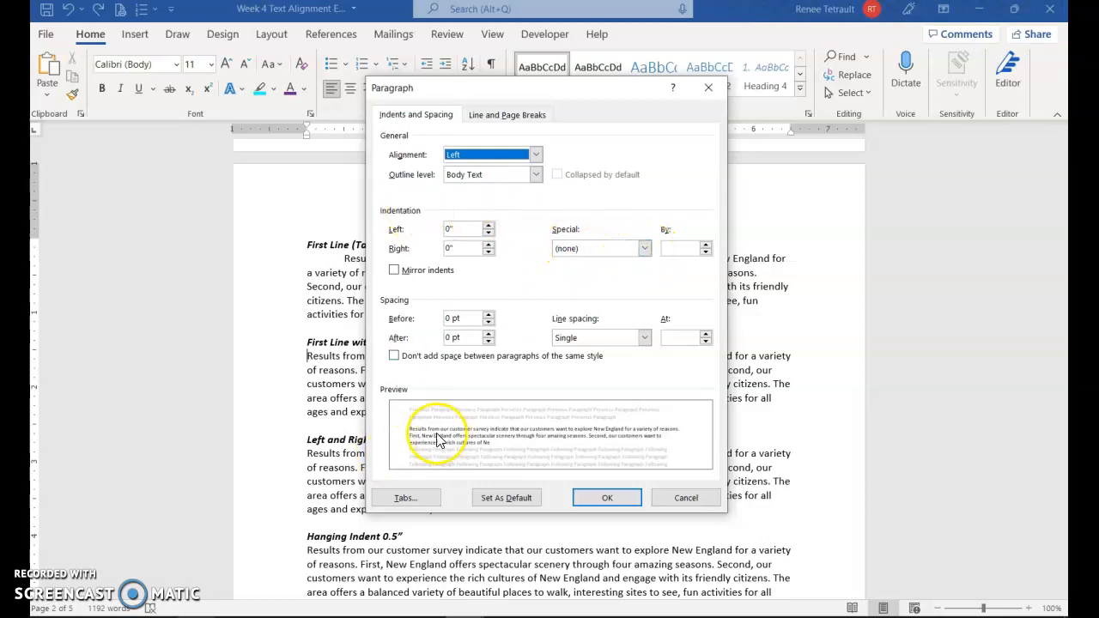
{"action": "left_click", "coordinate": [644, 248]}
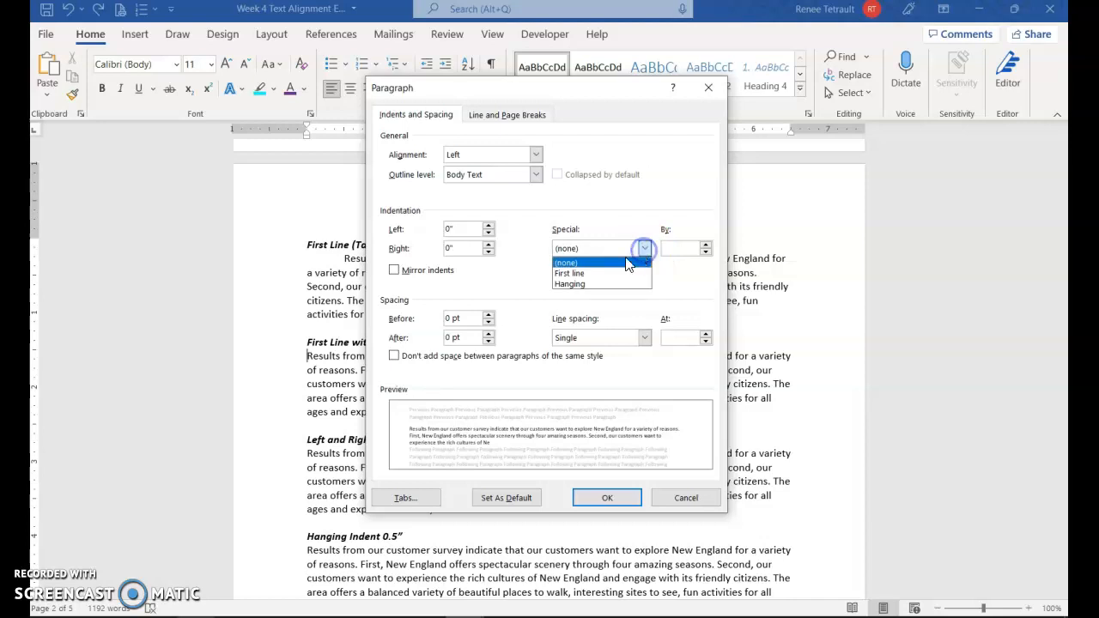
{"action": "left_click", "coordinate": [584, 276]}
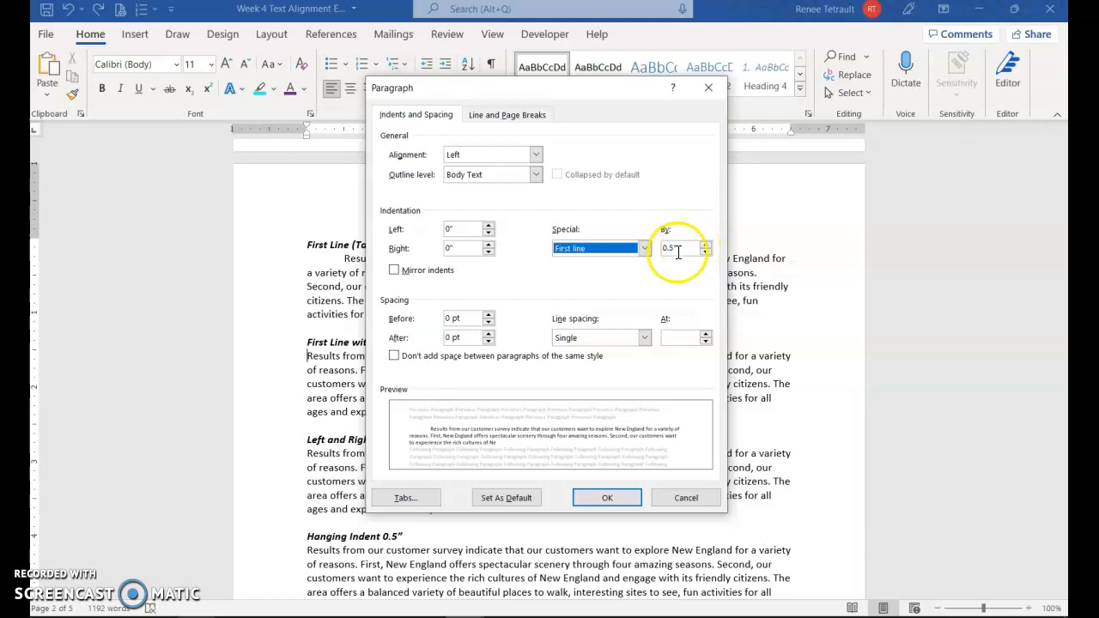
{"action": "left_click", "coordinate": [607, 498]}
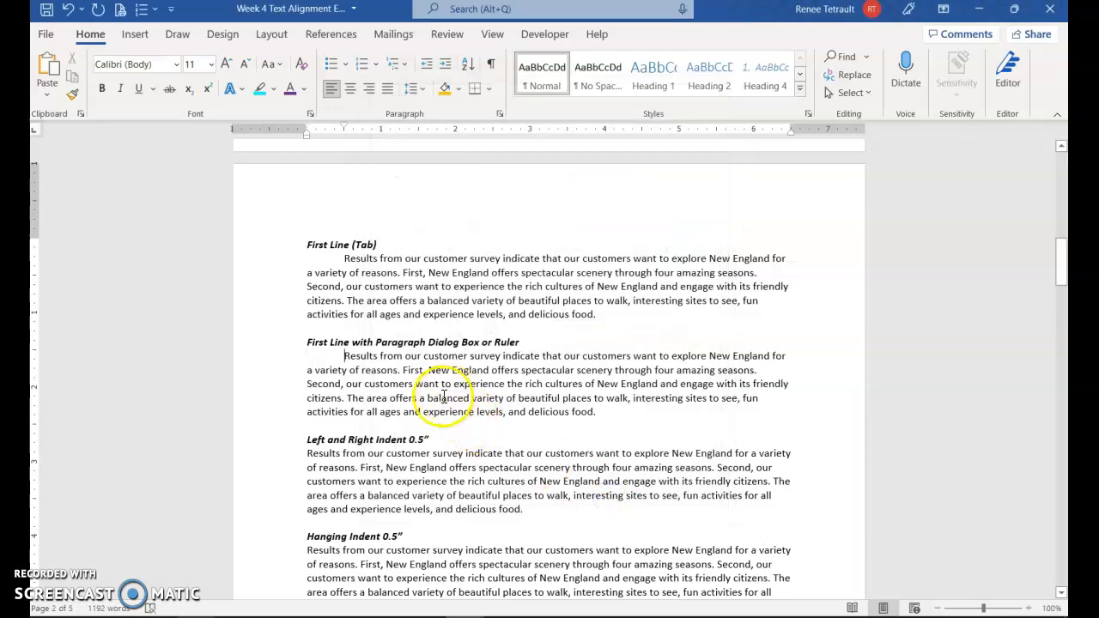
{"action": "scroll", "coordinate": [503, 368], "scroll_direction": "down", "scroll_amount": 2}
{"action": "left_click", "coordinate": [464, 407]}
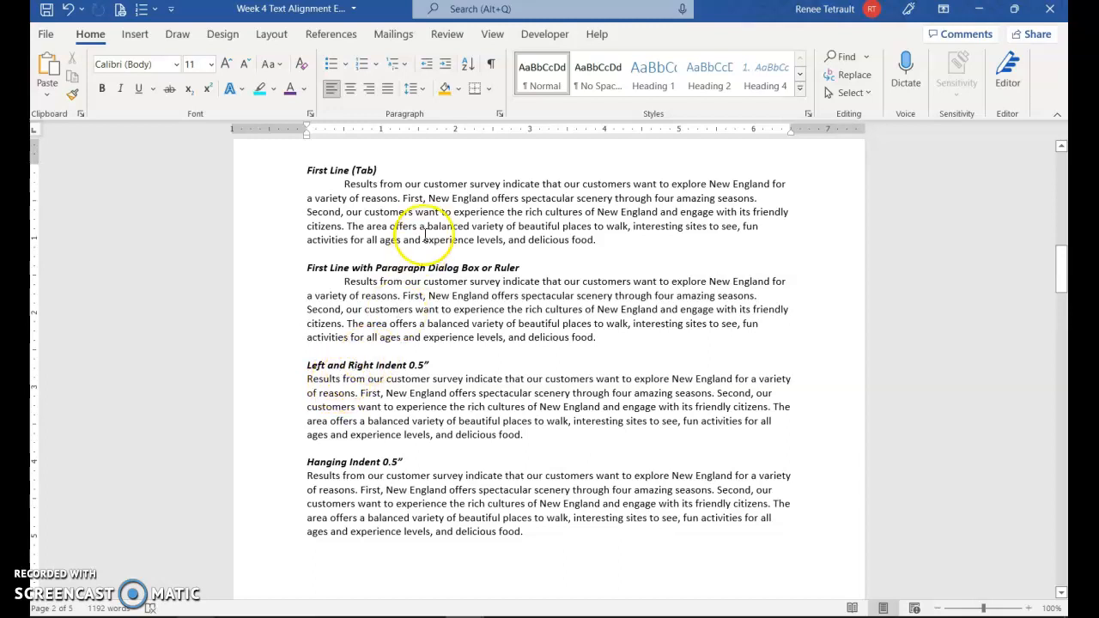
Step: Set Left and Right indents to 0.5" in the Paragraph dialog, then undo it
{"action": "left_click", "coordinate": [500, 117]}
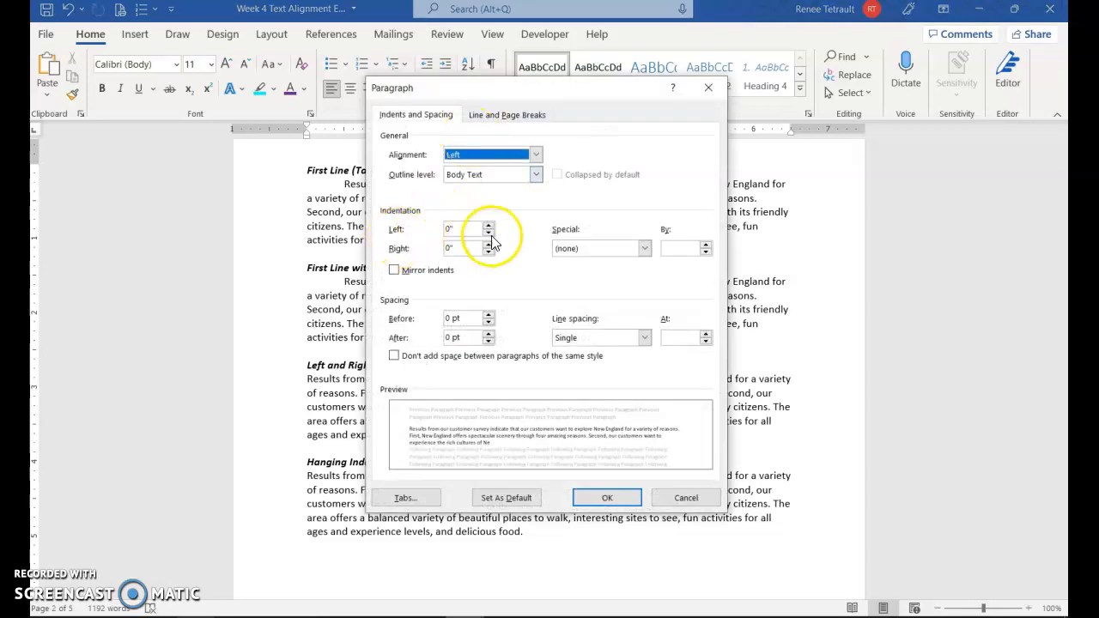
{"action": "left_click", "coordinate": [488, 225]}
{"action": "left_click", "coordinate": [489, 225]}
{"action": "left_click", "coordinate": [489, 225]}
{"action": "left_click", "coordinate": [489, 225]}
{"action": "left_click", "coordinate": [488, 225]}
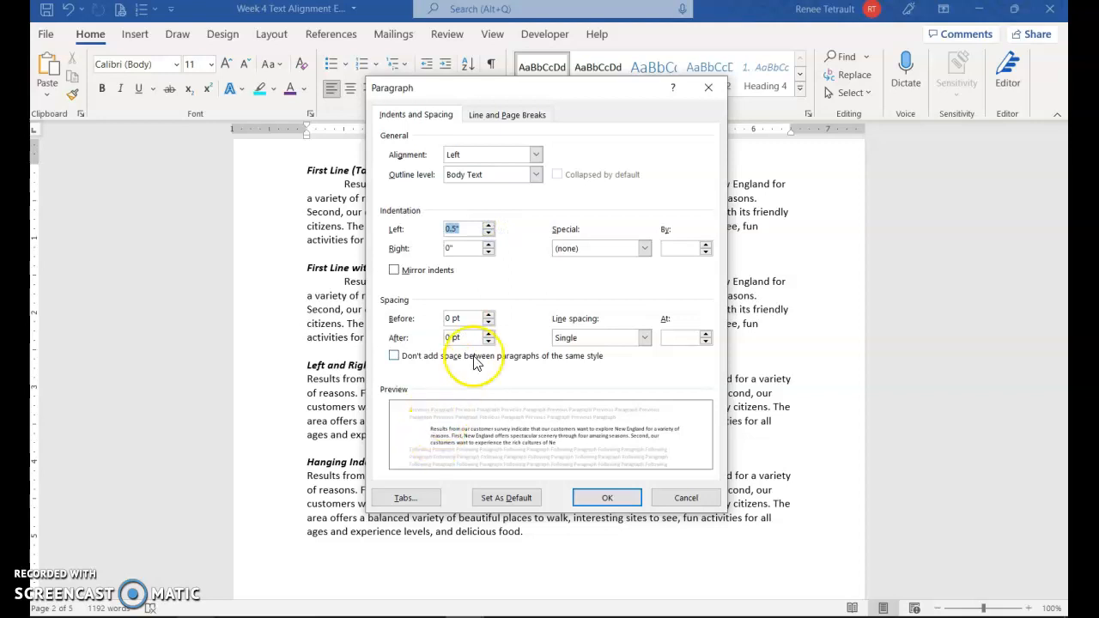
{"action": "left_click", "coordinate": [489, 245]}
{"action": "left_click", "coordinate": [489, 245]}
{"action": "left_click", "coordinate": [489, 245]}
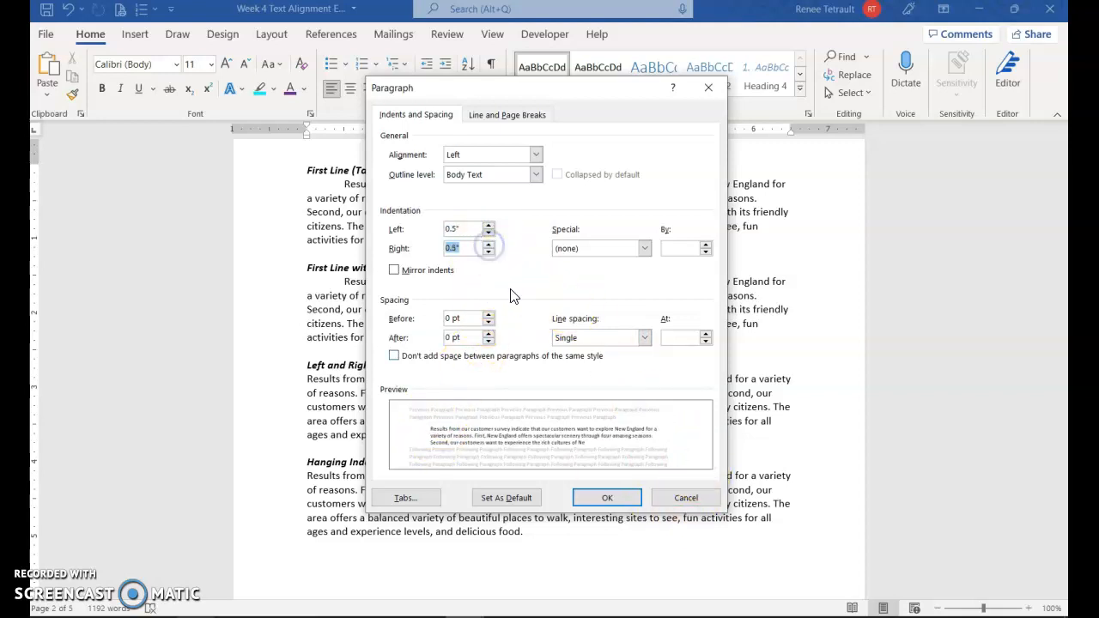
{"action": "left_click", "coordinate": [607, 498]}
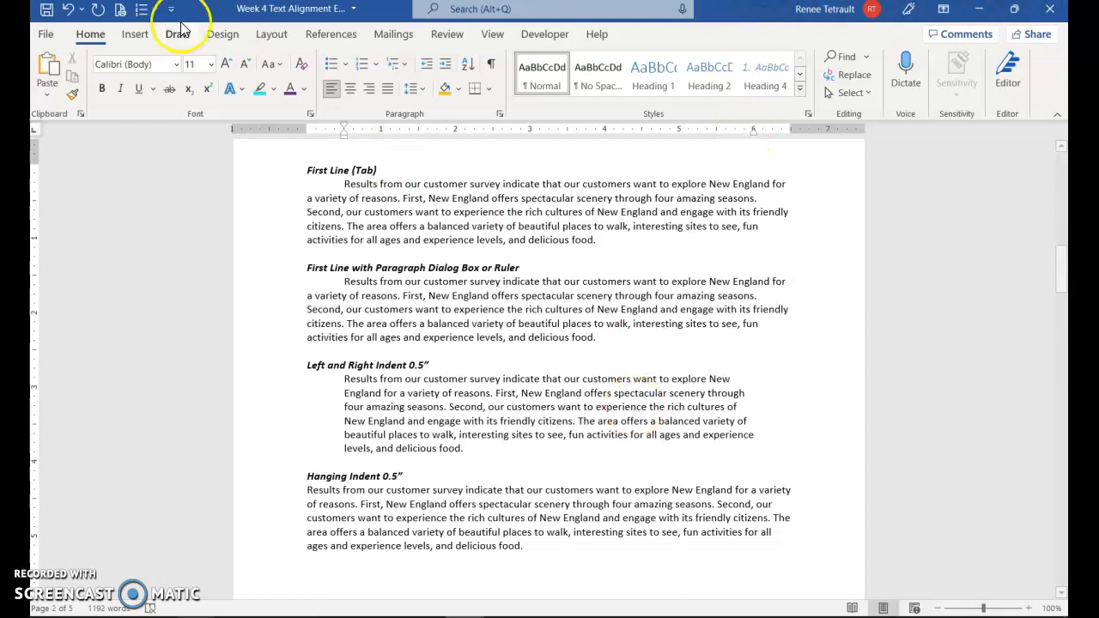
{"action": "left_click", "coordinate": [68, 10]}
Step: Reapply 0.5" left and right indents with the Layout tab Indent spin boxes
{"action": "left_click", "coordinate": [425, 198]}
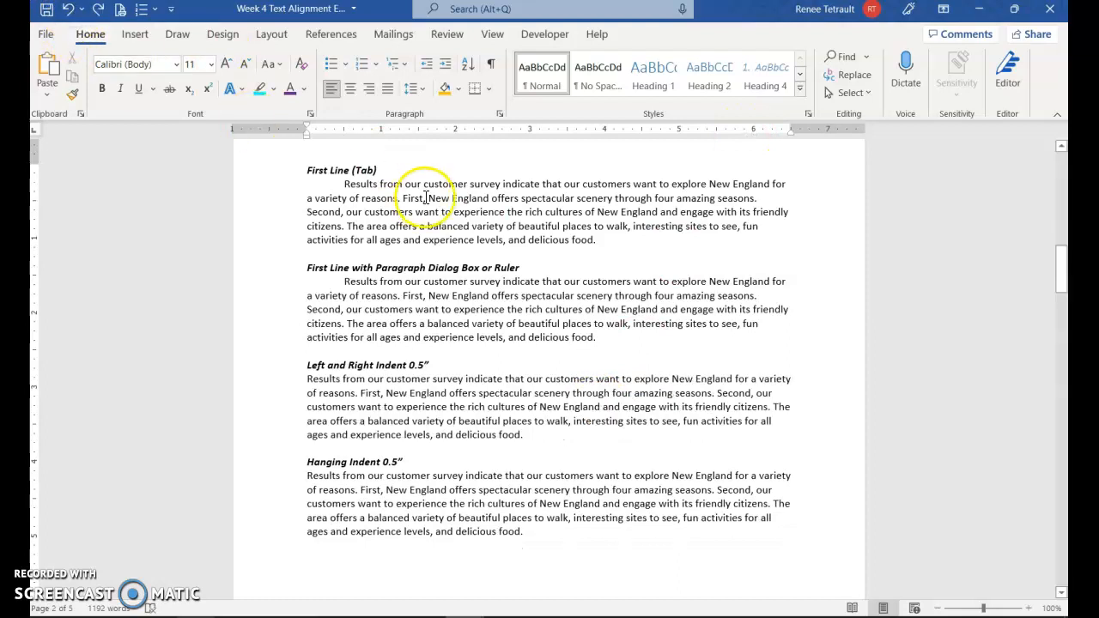
{"action": "left_click", "coordinate": [271, 34]}
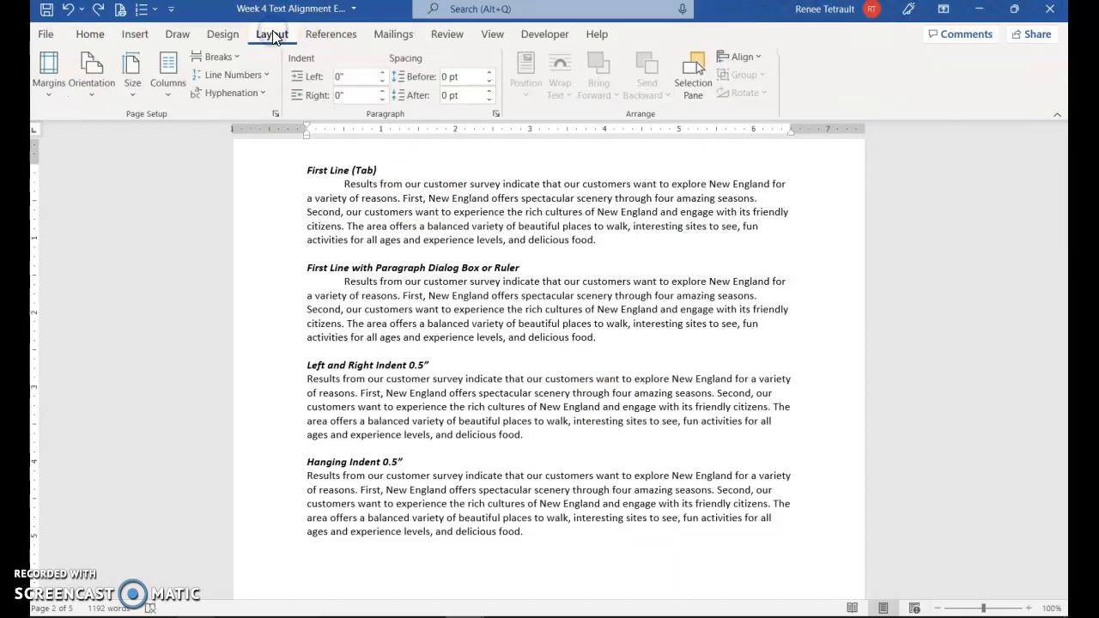
{"action": "left_click", "coordinate": [383, 73]}
{"action": "left_click", "coordinate": [383, 74]}
{"action": "left_click", "coordinate": [383, 74]}
{"action": "left_click", "coordinate": [383, 73]}
{"action": "left_click", "coordinate": [383, 74]}
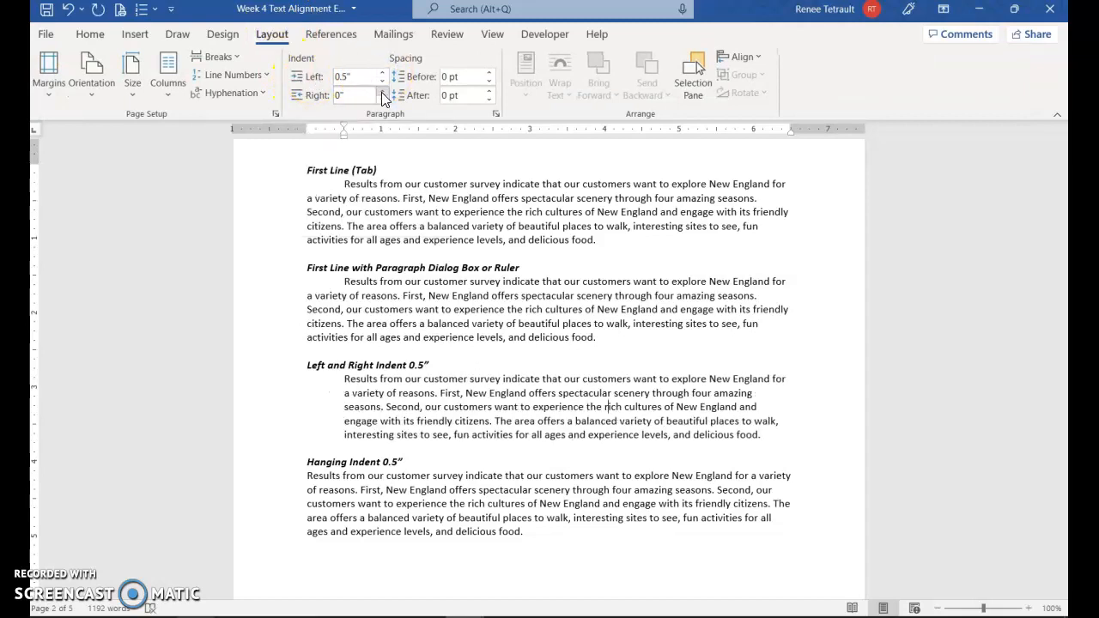
{"action": "left_click", "coordinate": [383, 91]}
{"action": "left_click", "coordinate": [383, 91]}
{"action": "left_click", "coordinate": [383, 91]}
{"action": "left_click", "coordinate": [383, 91]}
{"action": "left_click", "coordinate": [383, 91]}
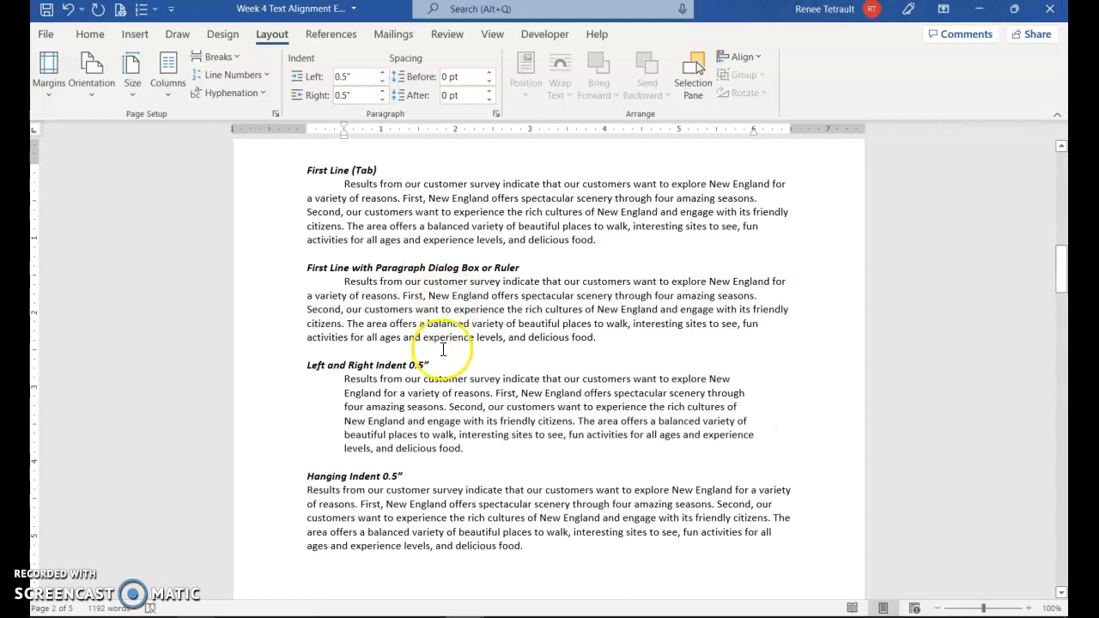
{"action": "scroll", "coordinate": [412, 369], "scroll_direction": "down", "scroll_amount": 3}
{"action": "left_click", "coordinate": [418, 404]}
{"action": "left_click", "coordinate": [481, 393]}
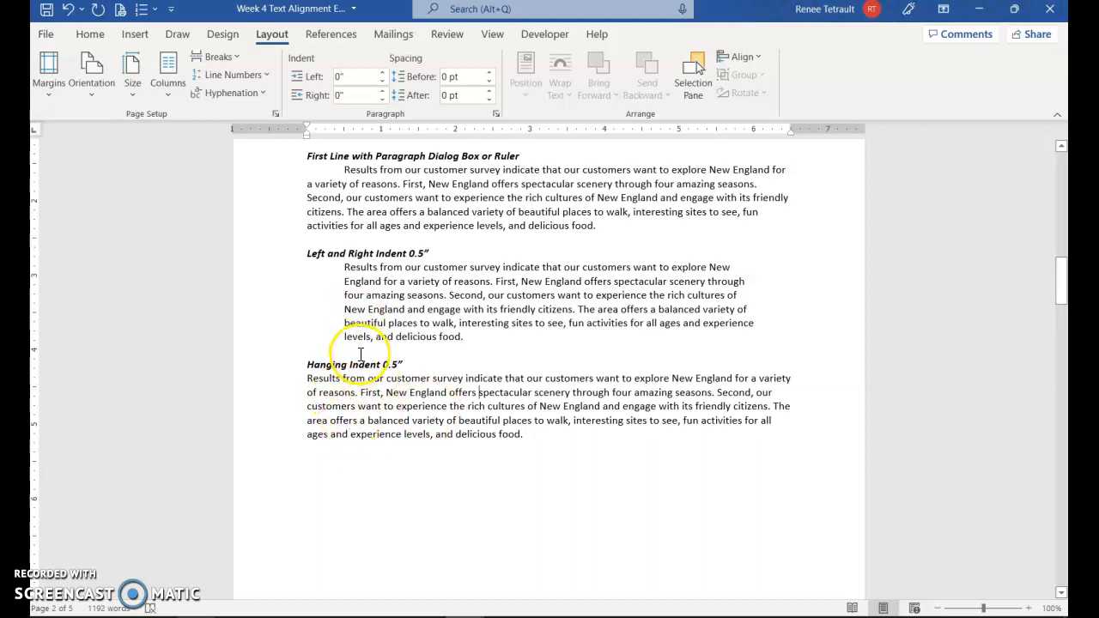
Step: From the Home tab's Paragraph dialog, apply a Hanging special indent of 0.5"
{"action": "left_click", "coordinate": [93, 34]}
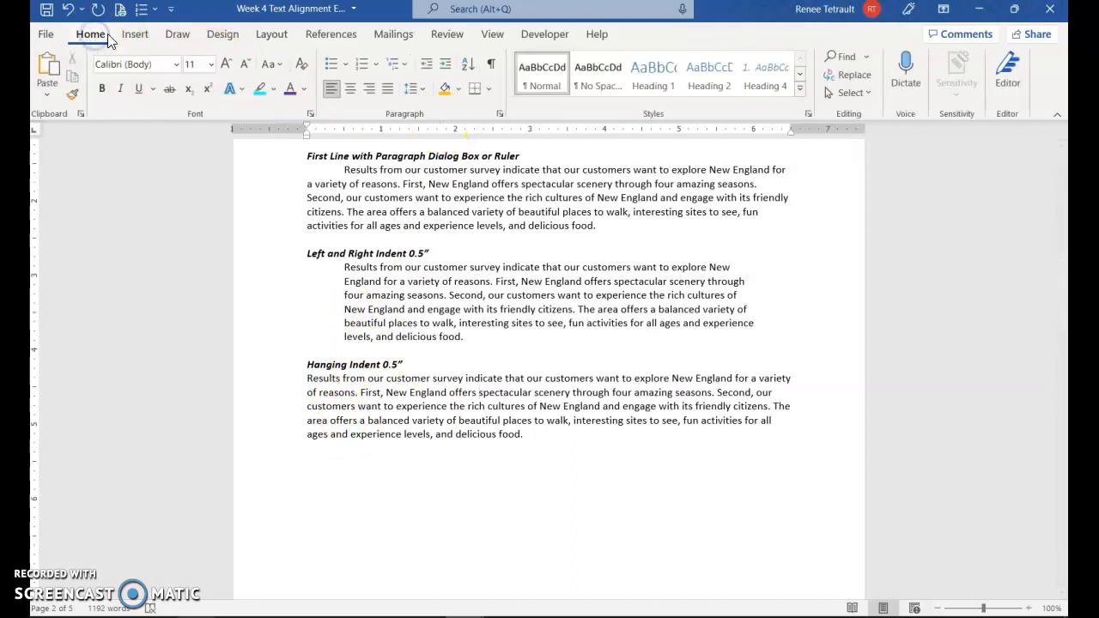
{"action": "left_click", "coordinate": [503, 116]}
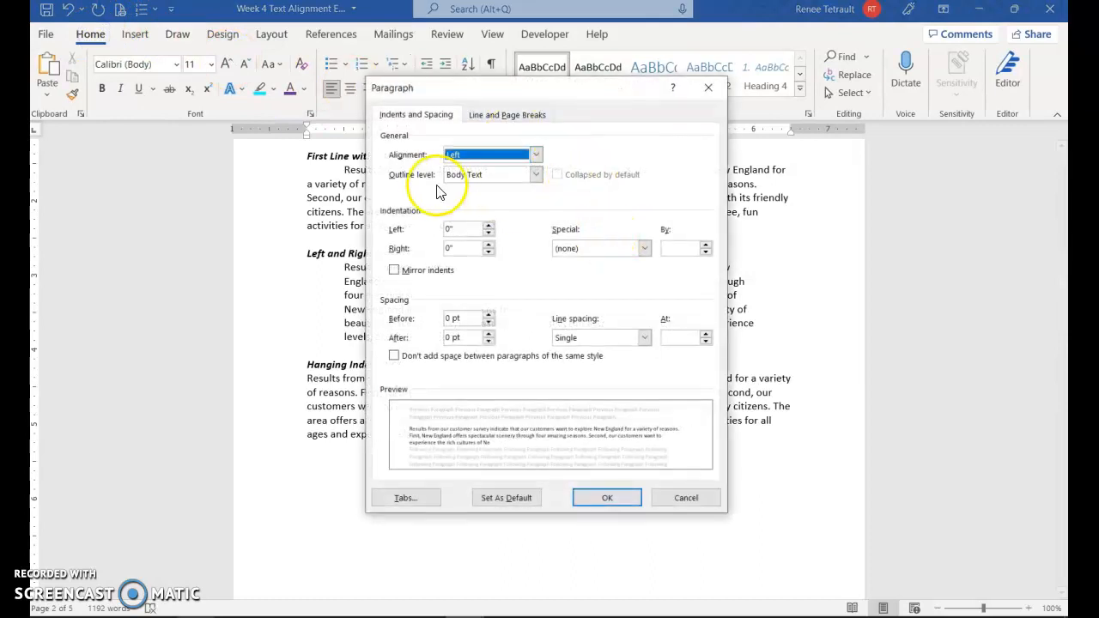
{"action": "left_click", "coordinate": [644, 248]}
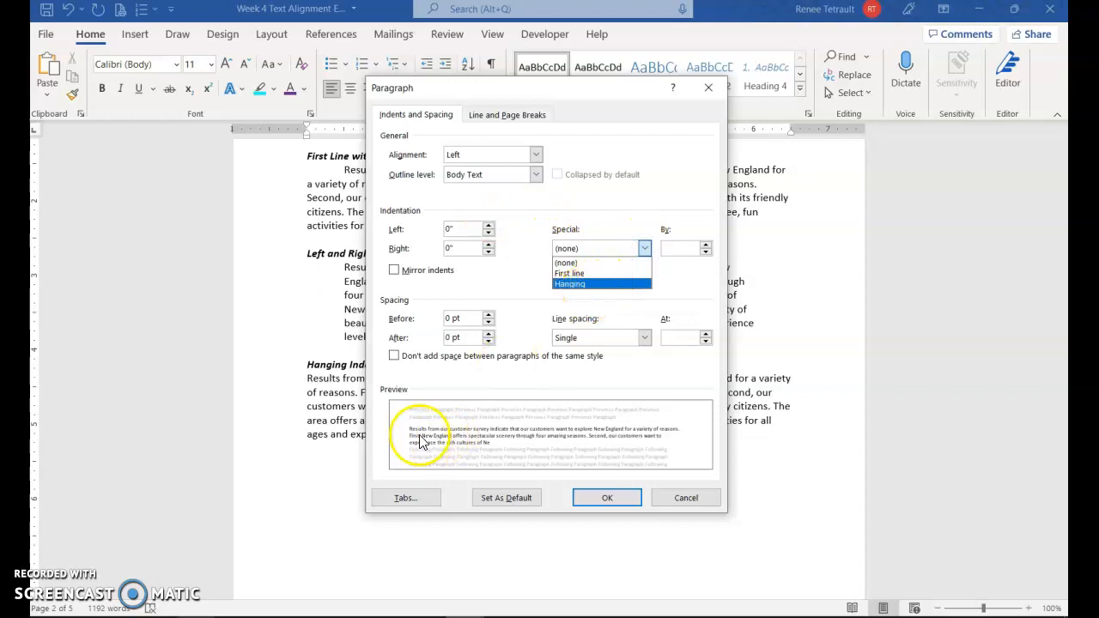
{"action": "left_click", "coordinate": [593, 283]}
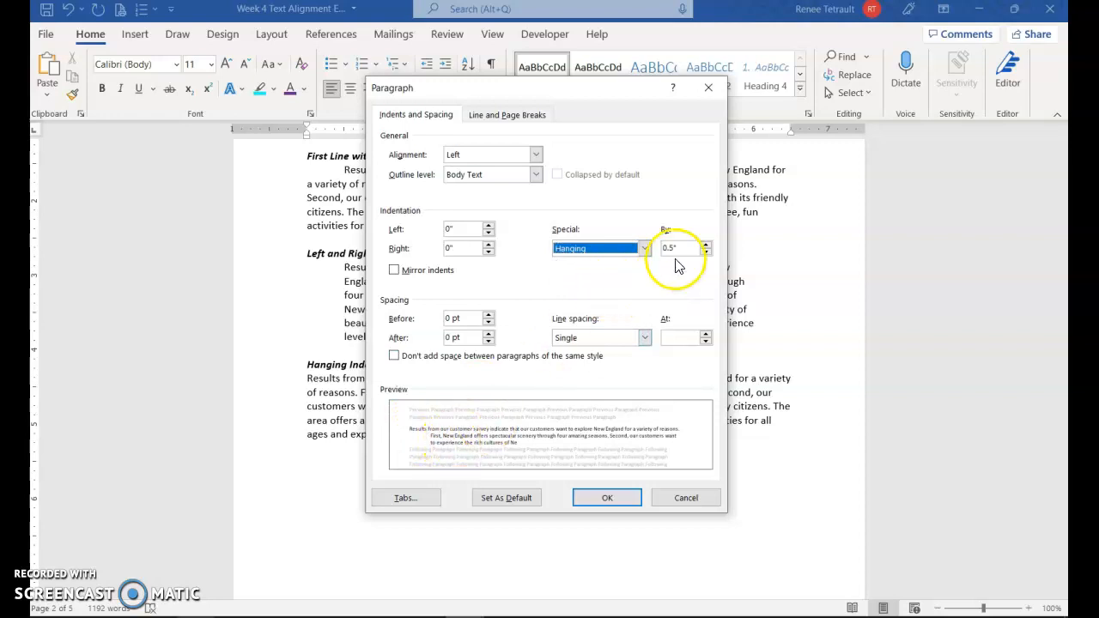
{"action": "left_click", "coordinate": [625, 499]}
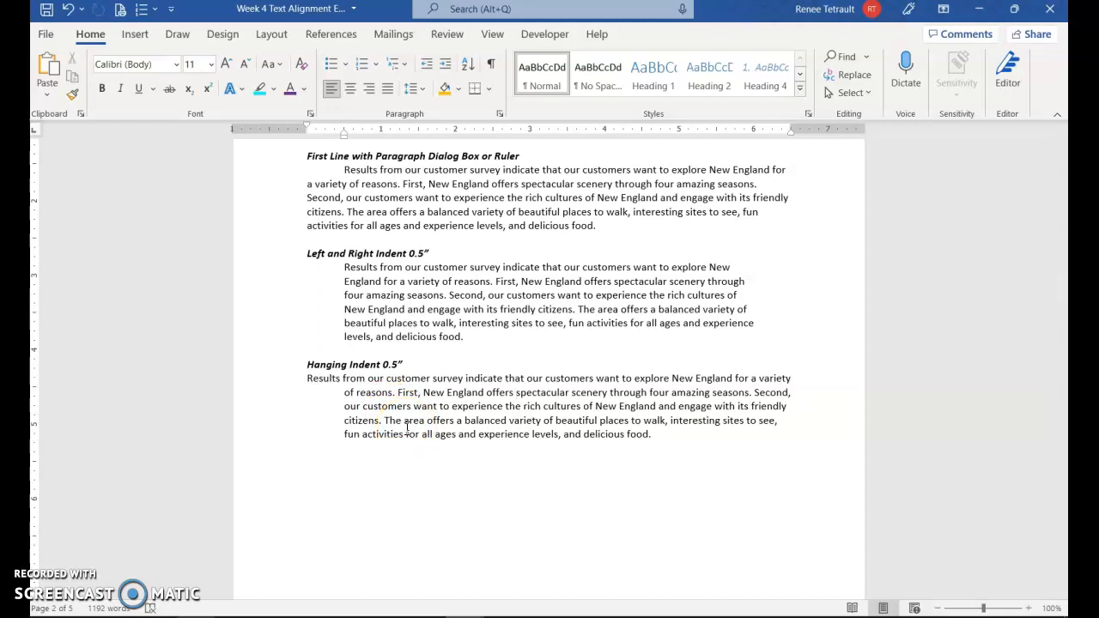
Step: Undo the indent, widen the hanging indent to 1.5" with Ctrl+T thrice, then reduce one step with Ctrl+Shift+T
{"action": "key", "text": "ctrl+z"}
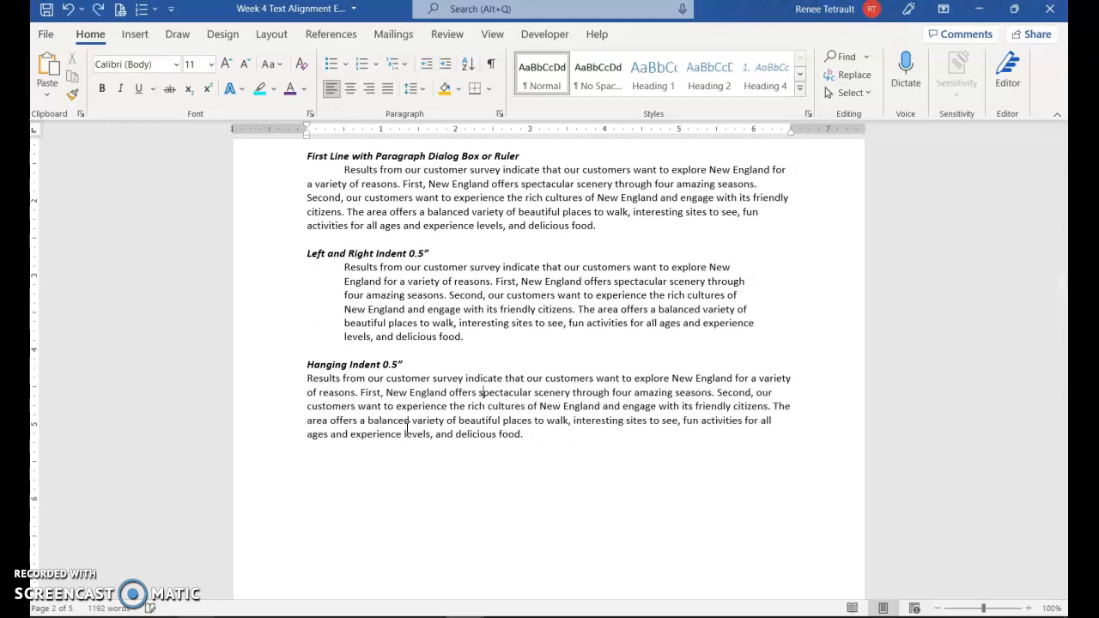
{"action": "left_click", "coordinate": [455, 400]}
{"action": "key", "text": "ctrl+t"}
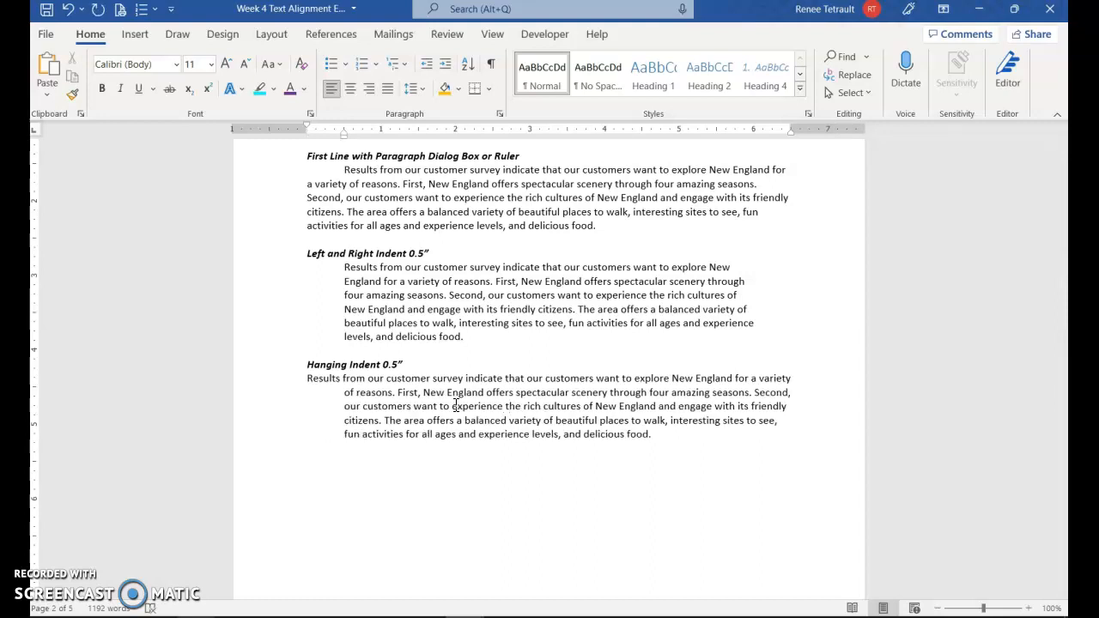
{"action": "key", "text": "ctrl+t"}
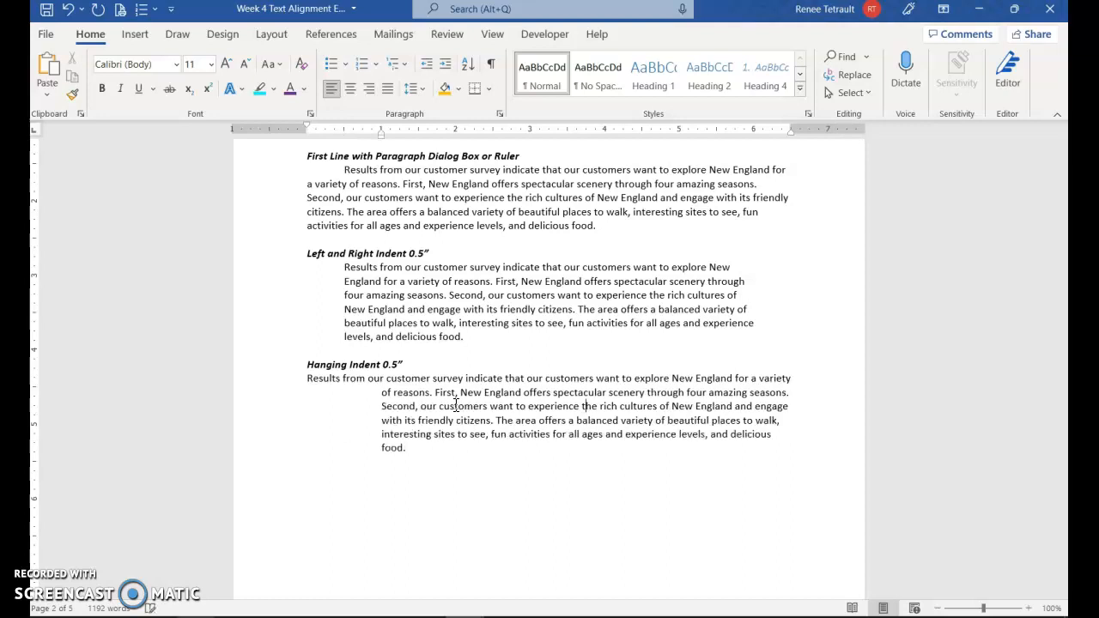
{"action": "key", "text": "ctrl+t"}
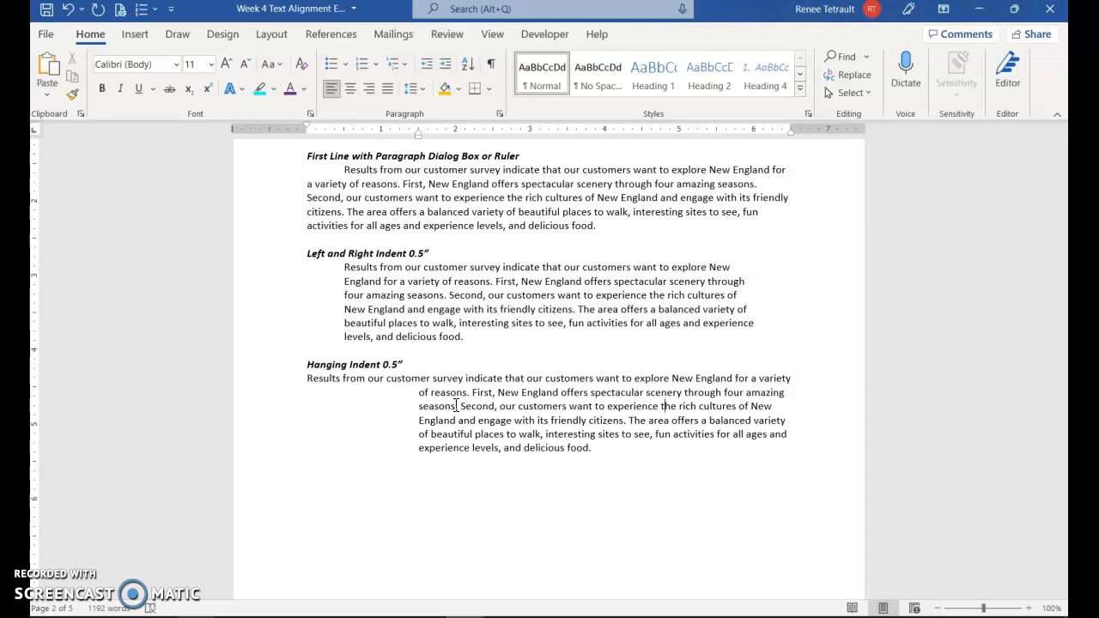
{"action": "key", "text": "ctrl+shift+t"}
{"action": "key", "text": "ctrl+shift+t"}
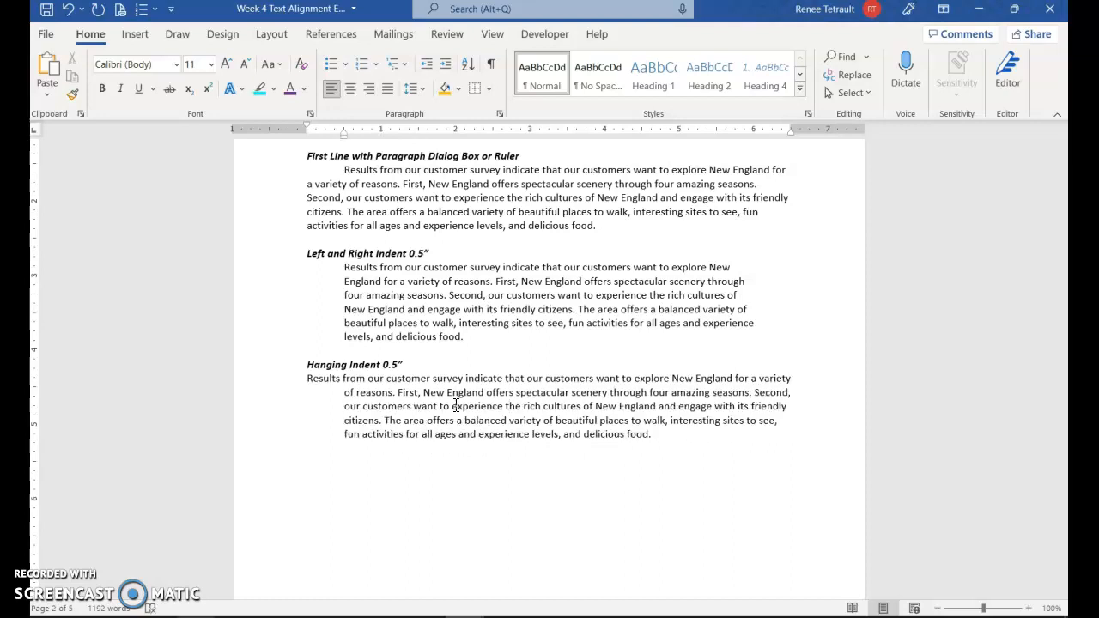
Step: Read the ruler indent markers of each indent paragraph, then scroll down to Normal Spacing
{"action": "scroll", "coordinate": [455, 240], "scroll_direction": "up", "scroll_amount": 3}
{"action": "left_click", "coordinate": [444, 212]}
{"action": "left_click", "coordinate": [402, 299]}
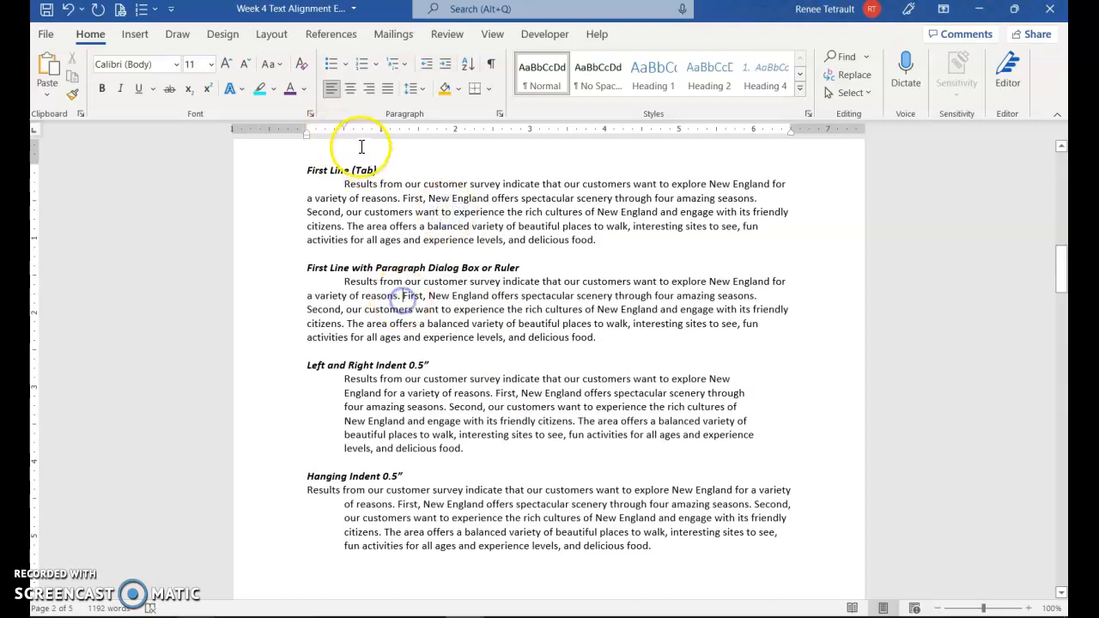
{"action": "left_click", "coordinate": [431, 391]}
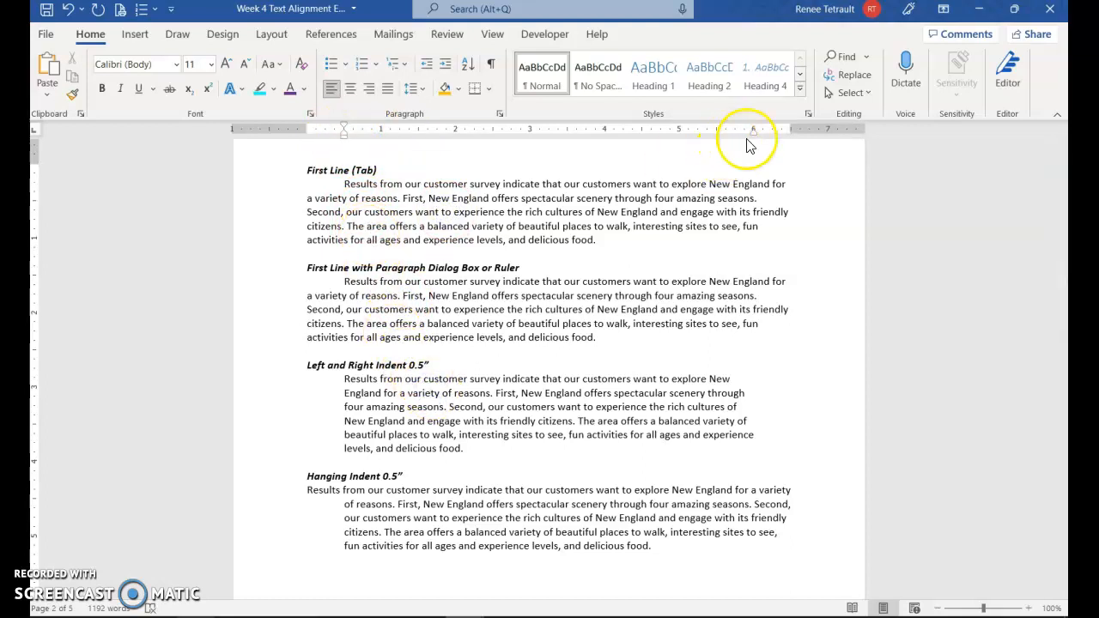
{"action": "scroll", "coordinate": [447, 403], "scroll_direction": "down", "scroll_amount": 3}
{"action": "left_click", "coordinate": [452, 411]}
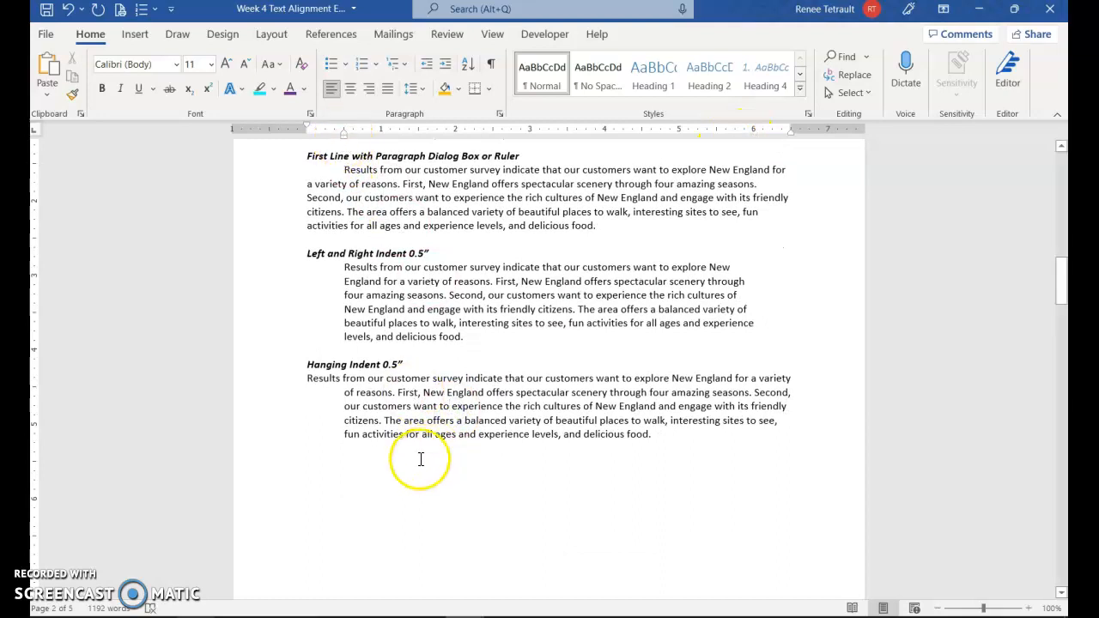
{"action": "scroll", "coordinate": [342, 551], "scroll_direction": "down", "scroll_amount": 10}
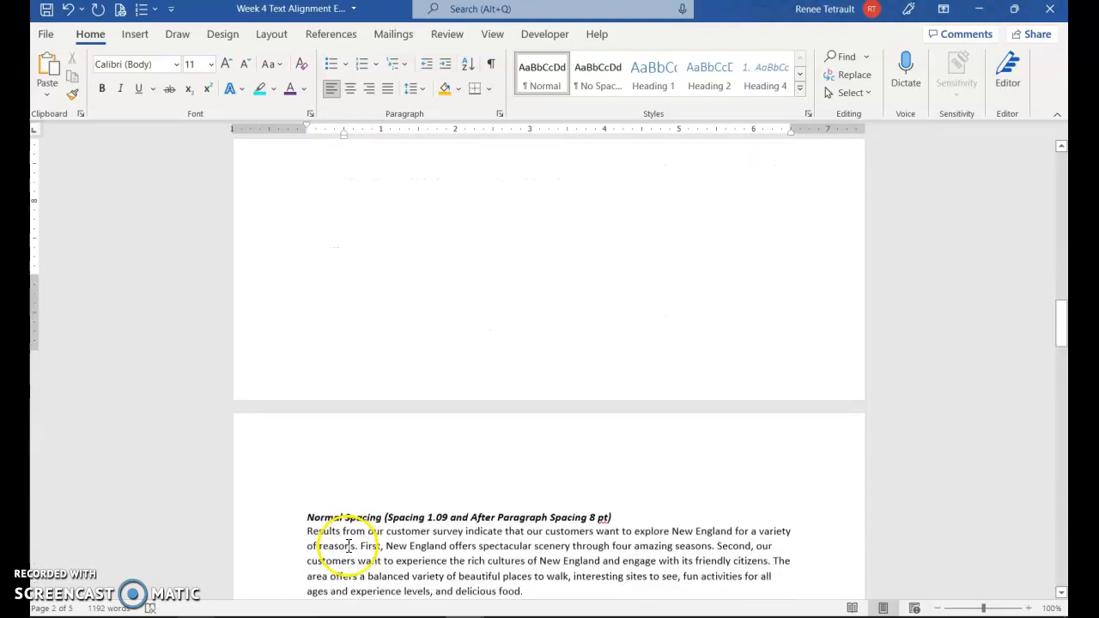
{"action": "scroll", "coordinate": [350, 546], "scroll_direction": "down", "scroll_amount": 6}
Step: Inspect the Normal Spacing paragraph's spacing in the Paragraph dialog without changing it
{"action": "left_click", "coordinate": [437, 309]}
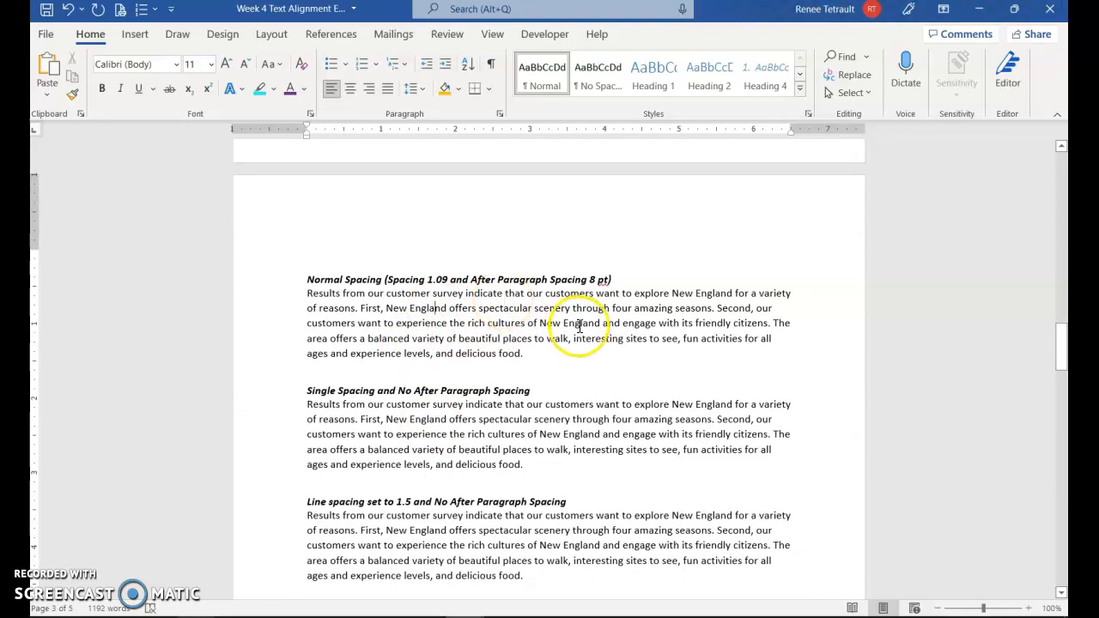
{"action": "left_click", "coordinate": [441, 444]}
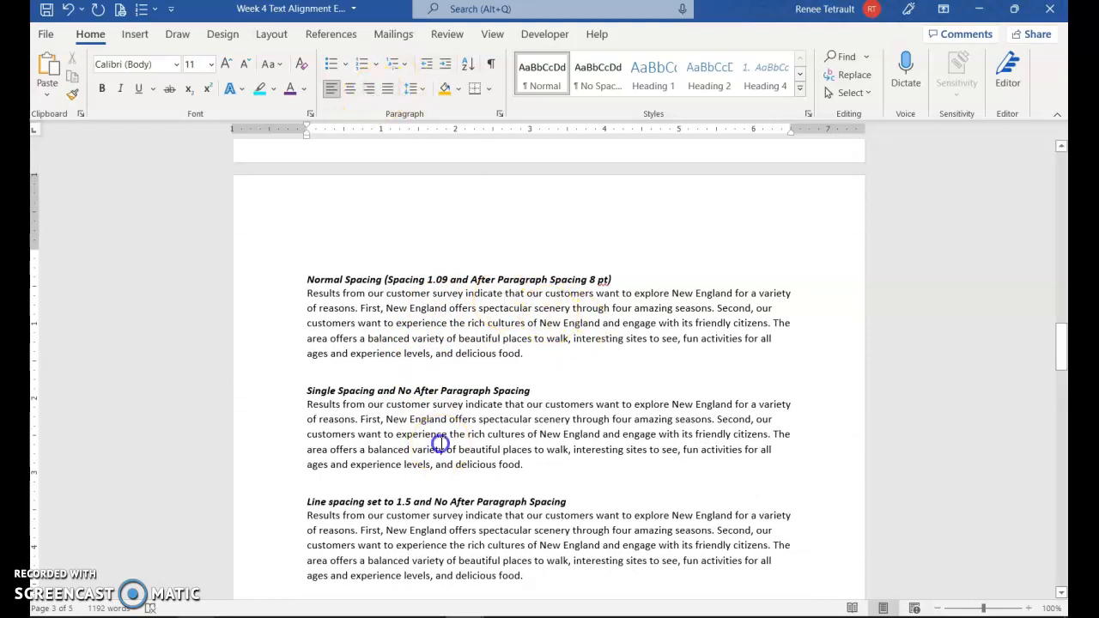
{"action": "left_click", "coordinate": [464, 308]}
{"action": "left_click", "coordinate": [502, 116]}
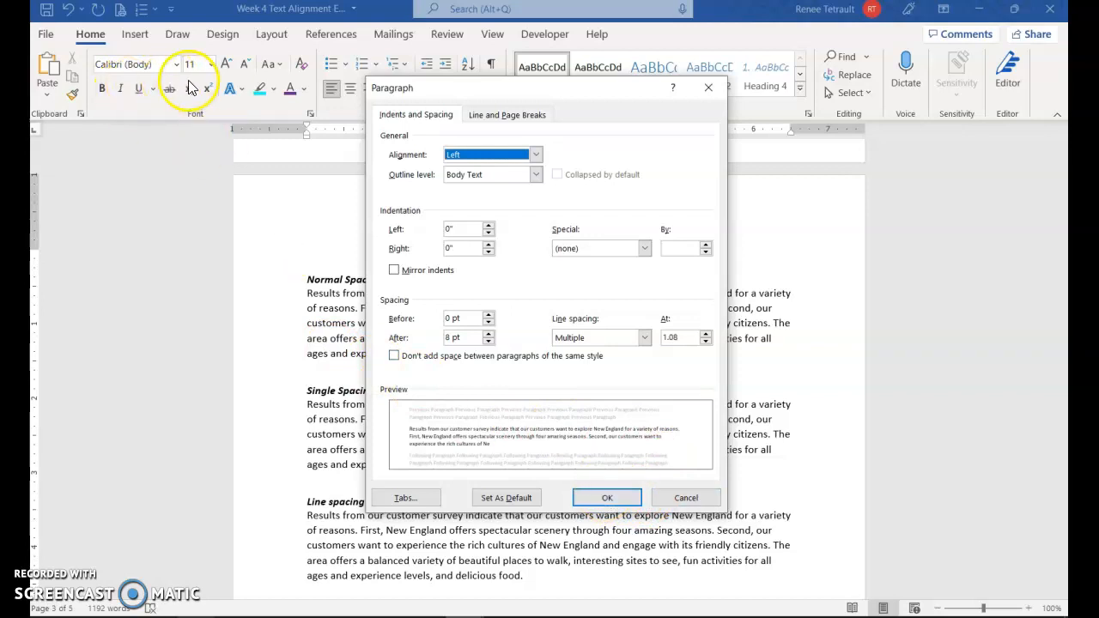
{"action": "left_click", "coordinate": [607, 501]}
{"action": "left_click", "coordinate": [352, 297]}
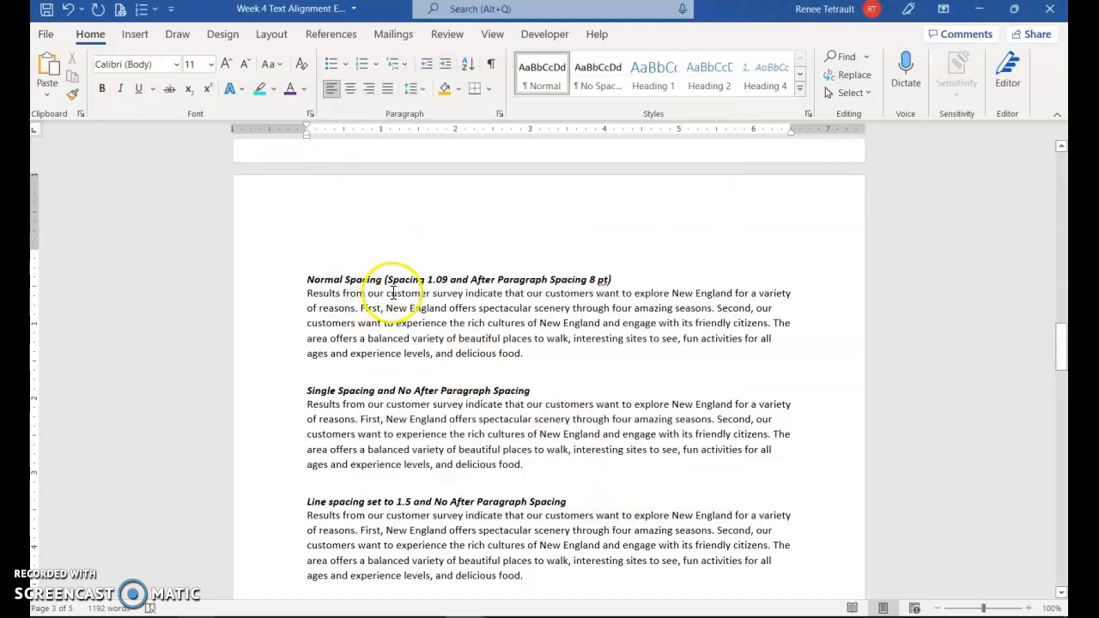
Step: Correct the heading's 1.09 to read 1.08
{"action": "left_click", "coordinate": [443, 283]}
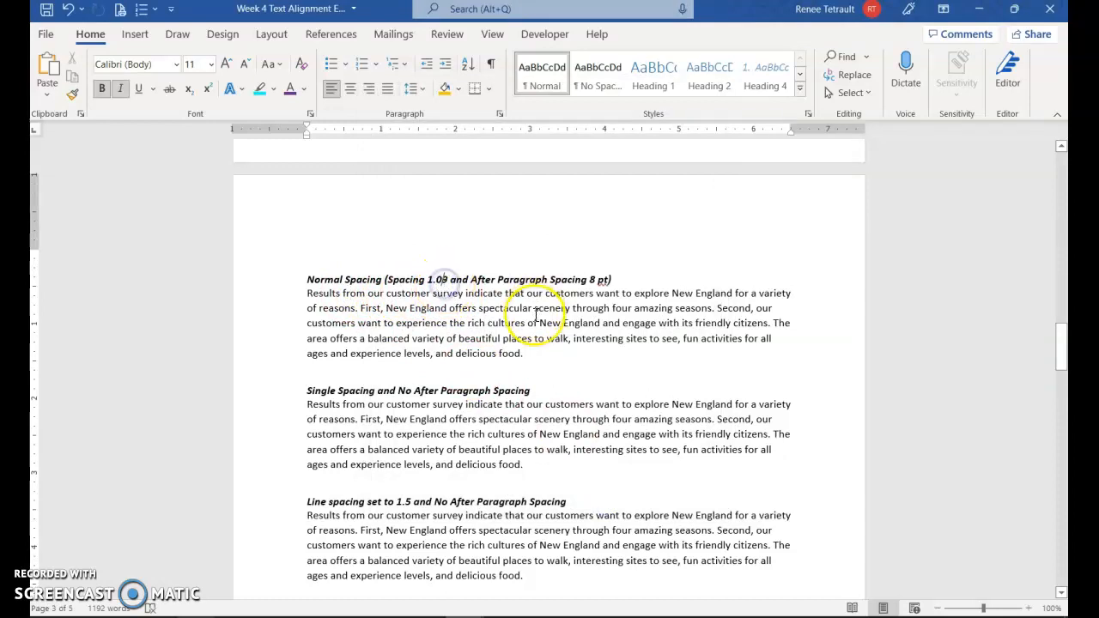
{"action": "key", "text": "Delete"}
{"action": "type", "text": "8"}
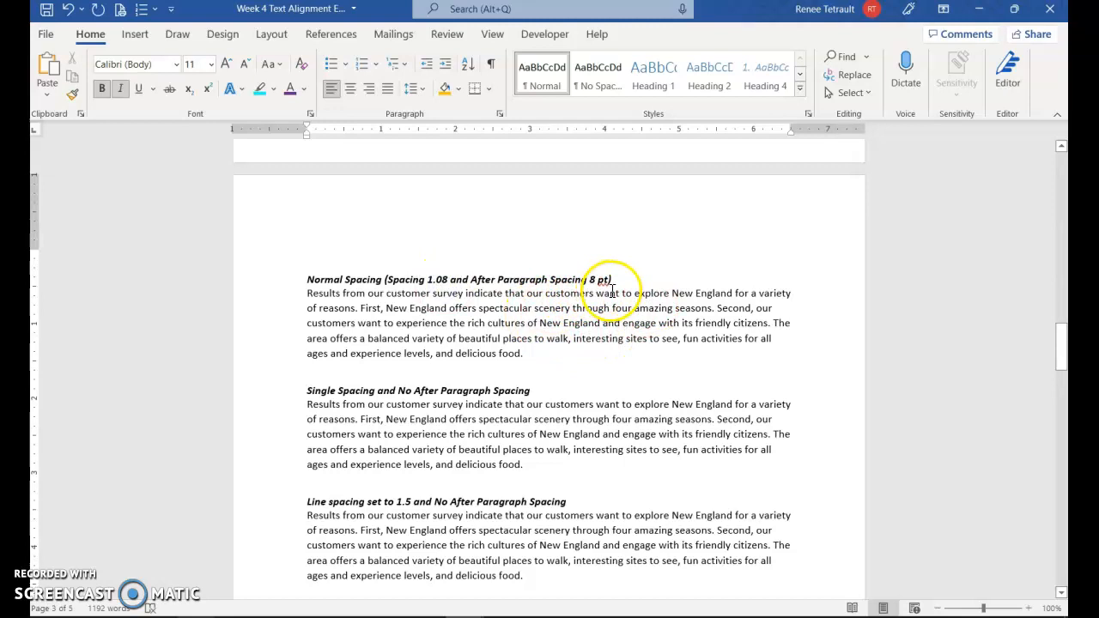
{"action": "scroll", "coordinate": [515, 373], "scroll_direction": "down", "scroll_amount": 2}
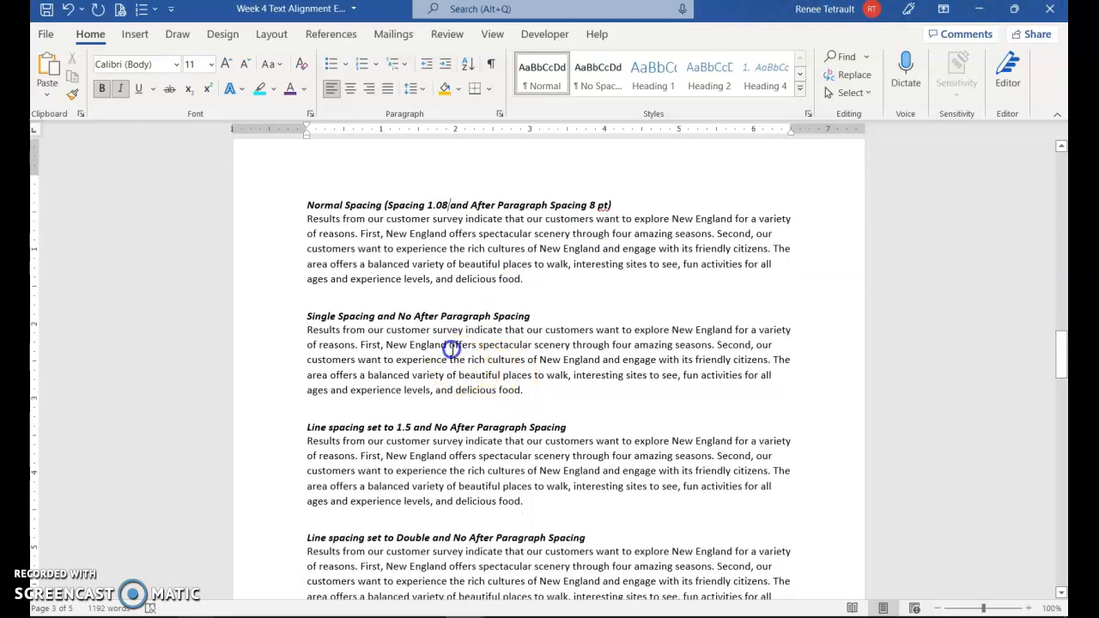
Step: For the Single Spacing paragraph, lower After to 0 pt and choose Single line spacing
{"action": "left_click", "coordinate": [448, 345]}
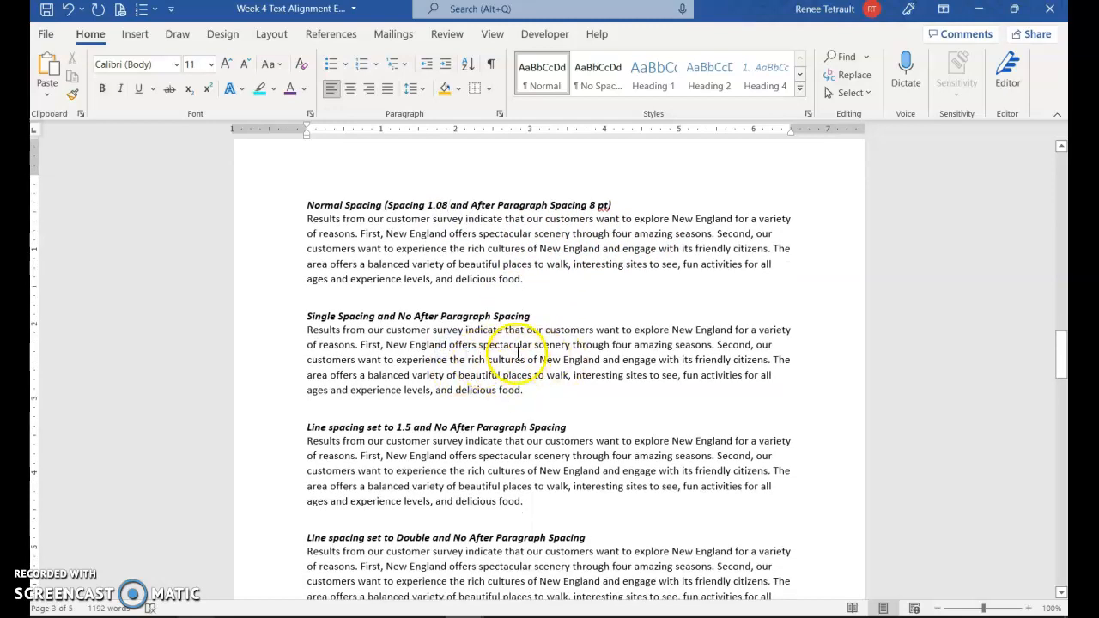
{"action": "left_click", "coordinate": [571, 345]}
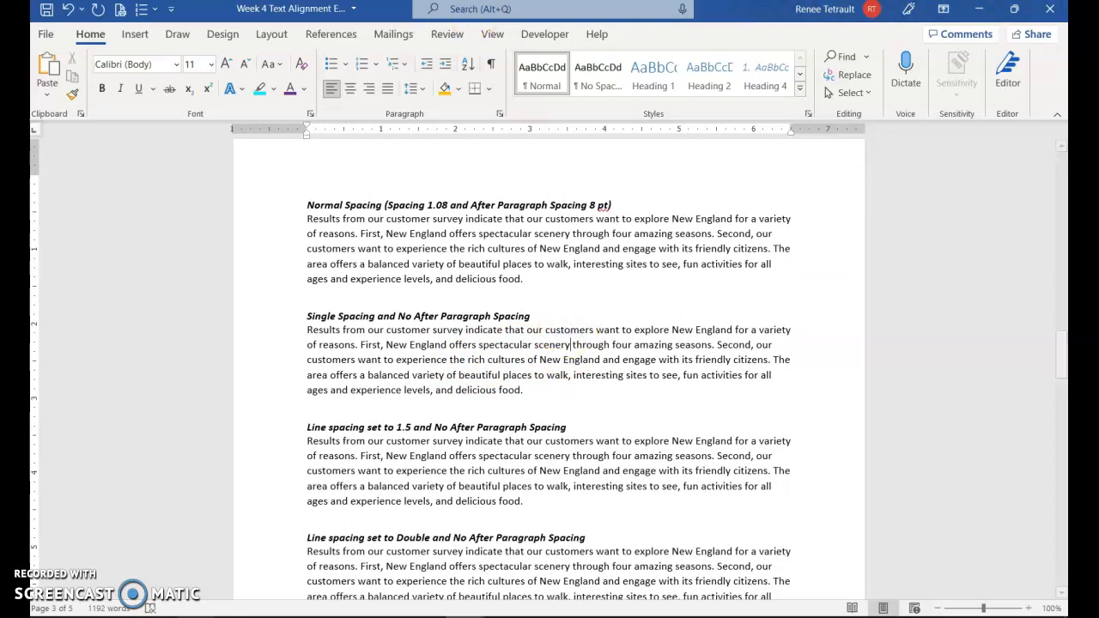
{"action": "left_click", "coordinate": [500, 114]}
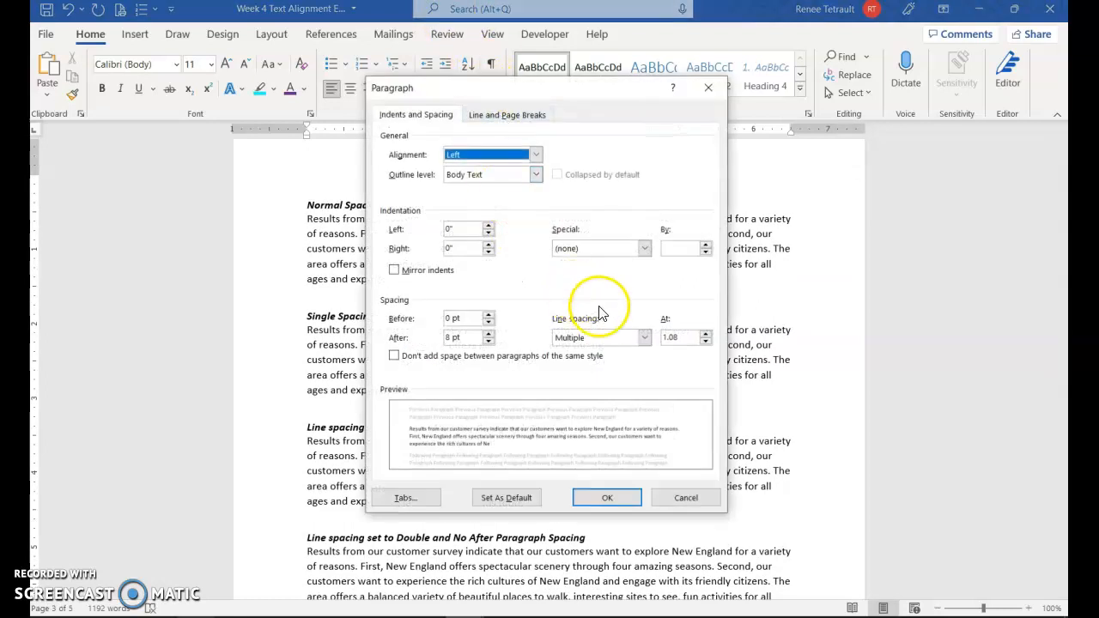
{"action": "left_click", "coordinate": [488, 341]}
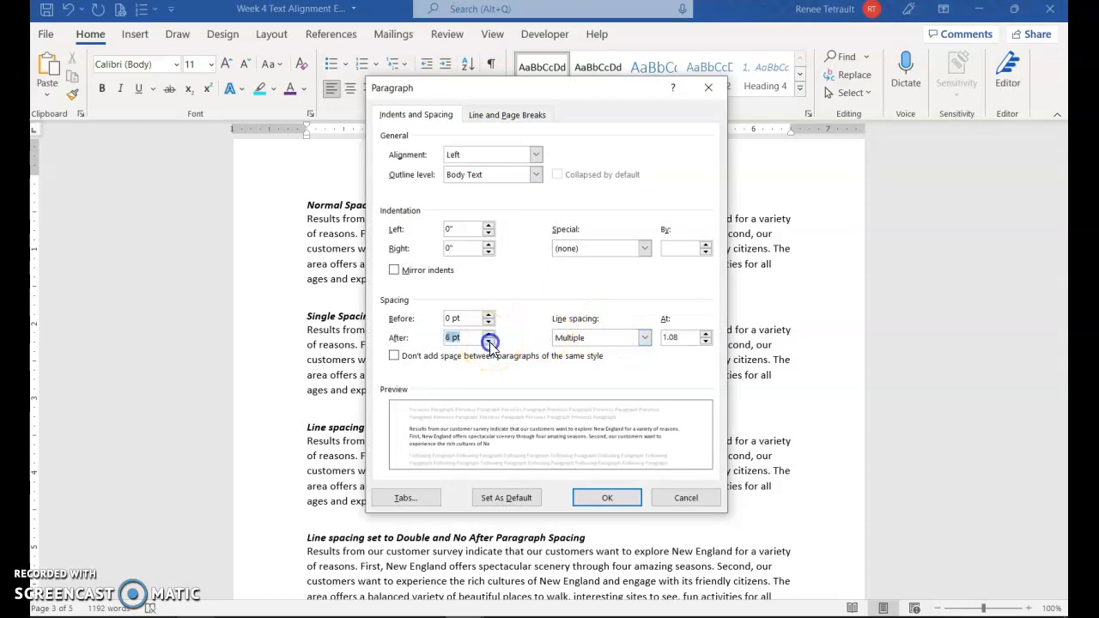
{"action": "left_click", "coordinate": [489, 342]}
{"action": "left_click", "coordinate": [644, 339]}
{"action": "left_click", "coordinate": [591, 353]}
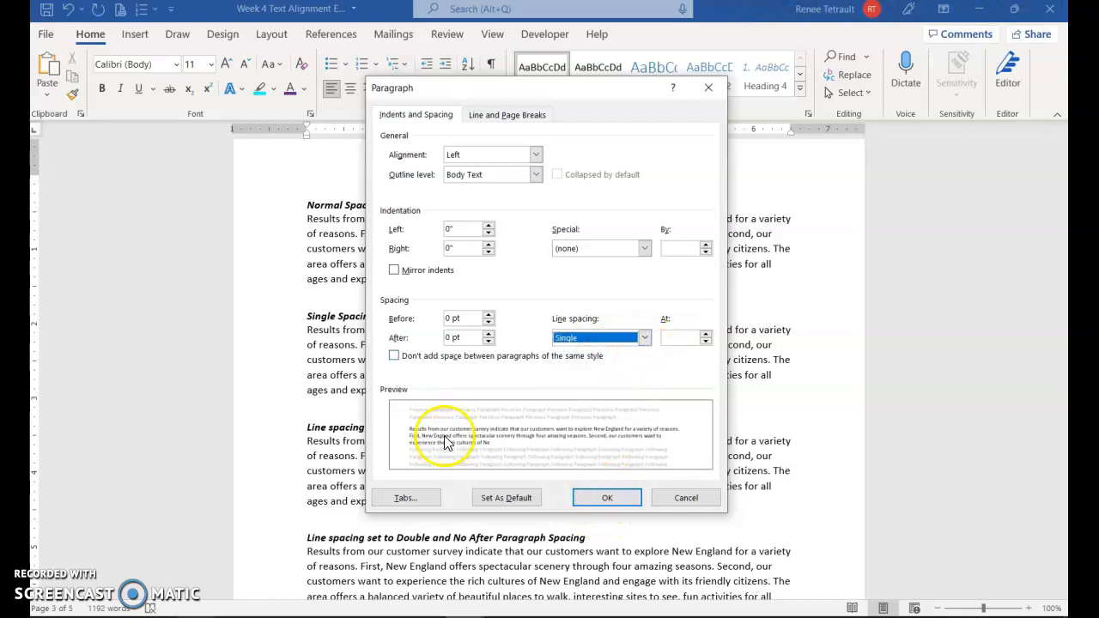
Step: Try various Before and After values, then settle both at 0 pt and apply
{"action": "left_click", "coordinate": [488, 334]}
{"action": "left_click", "coordinate": [488, 334]}
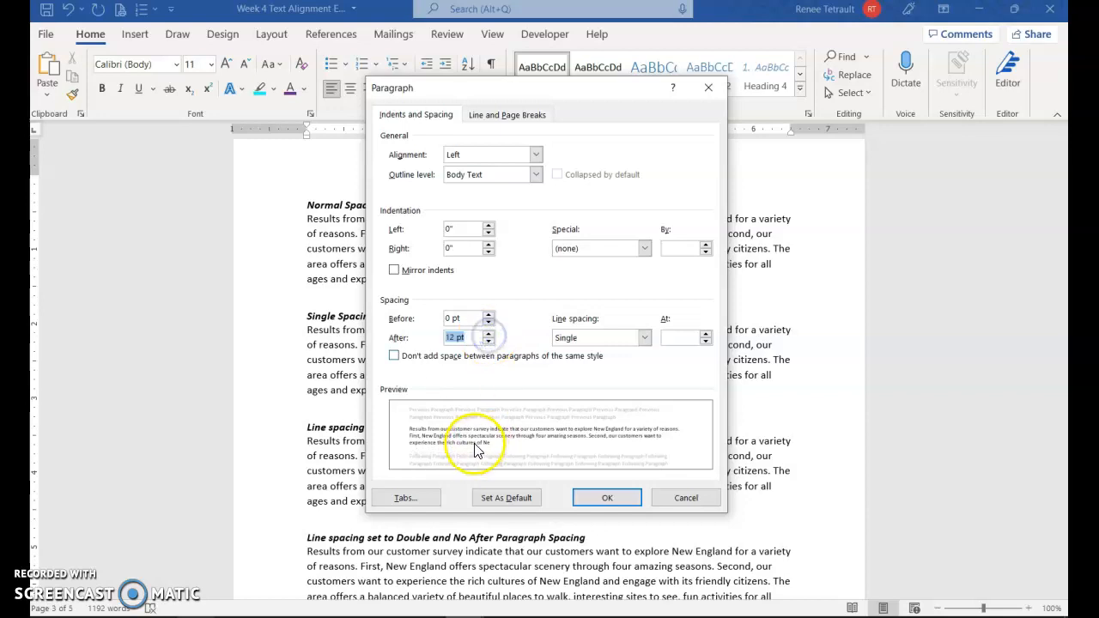
{"action": "left_click", "coordinate": [487, 315]}
{"action": "left_click", "coordinate": [488, 315]}
{"action": "left_click", "coordinate": [491, 315]}
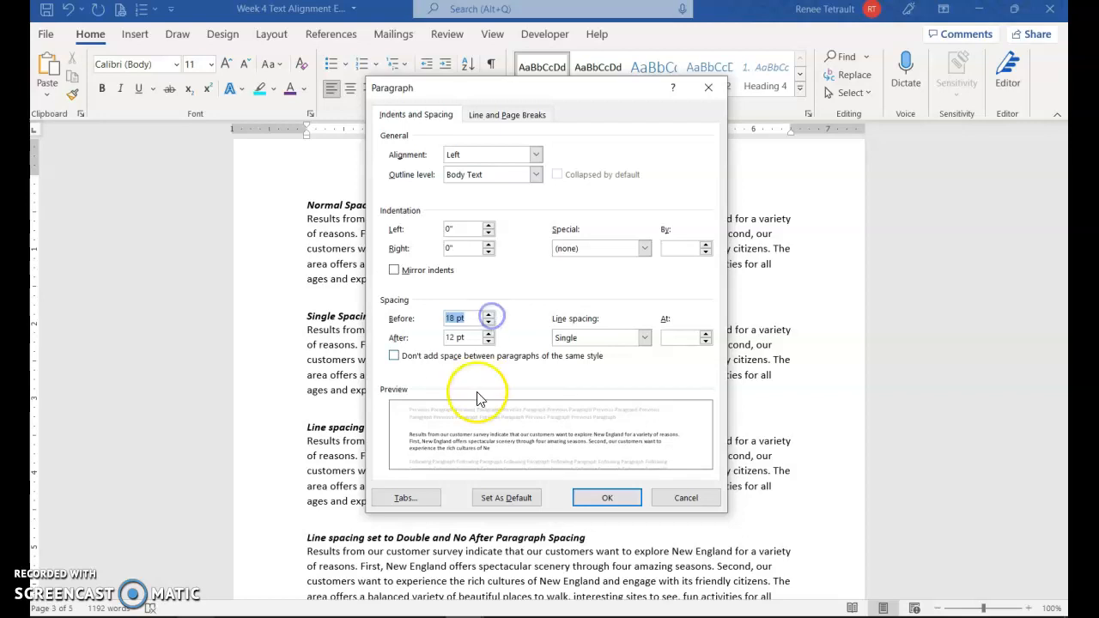
{"action": "left_click", "coordinate": [487, 322]}
{"action": "left_click", "coordinate": [488, 323]}
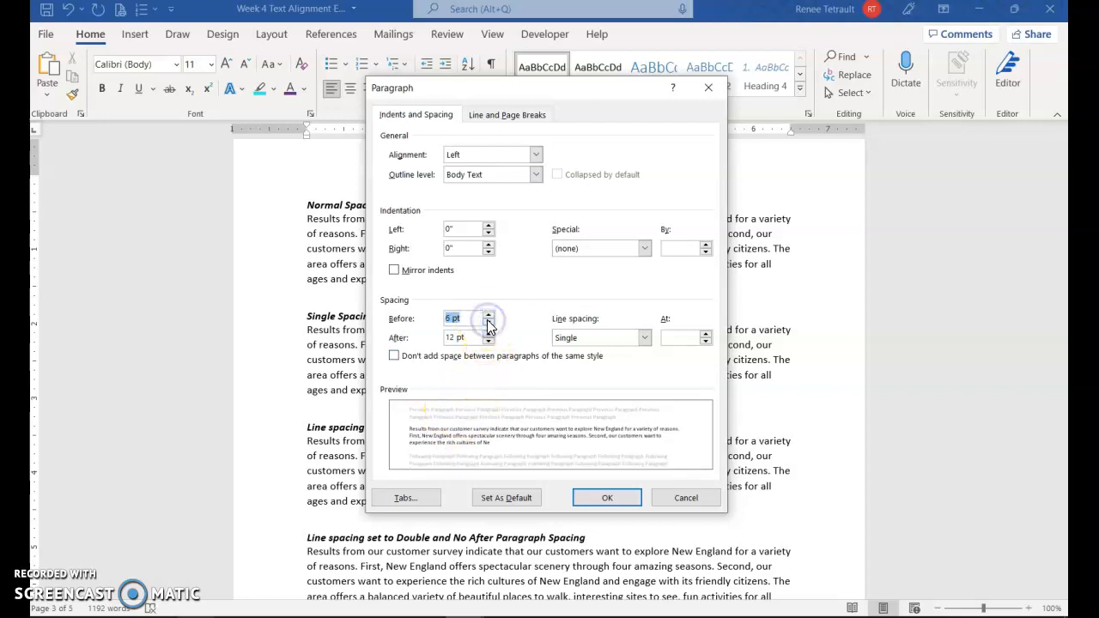
{"action": "left_click", "coordinate": [488, 341]}
{"action": "left_click", "coordinate": [487, 341]}
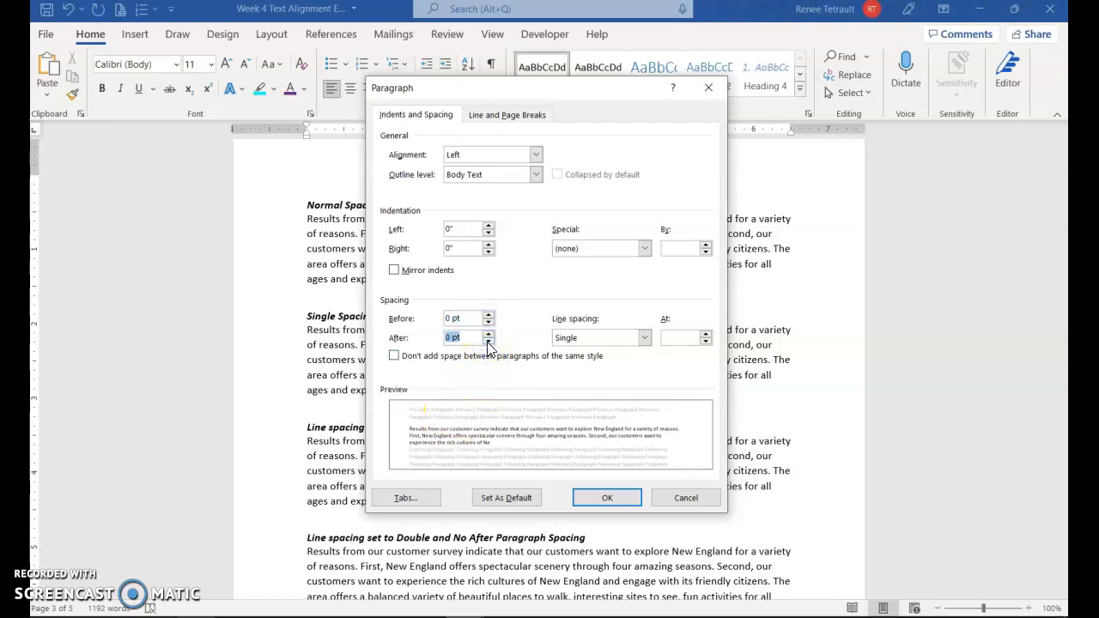
{"action": "left_click", "coordinate": [605, 495]}
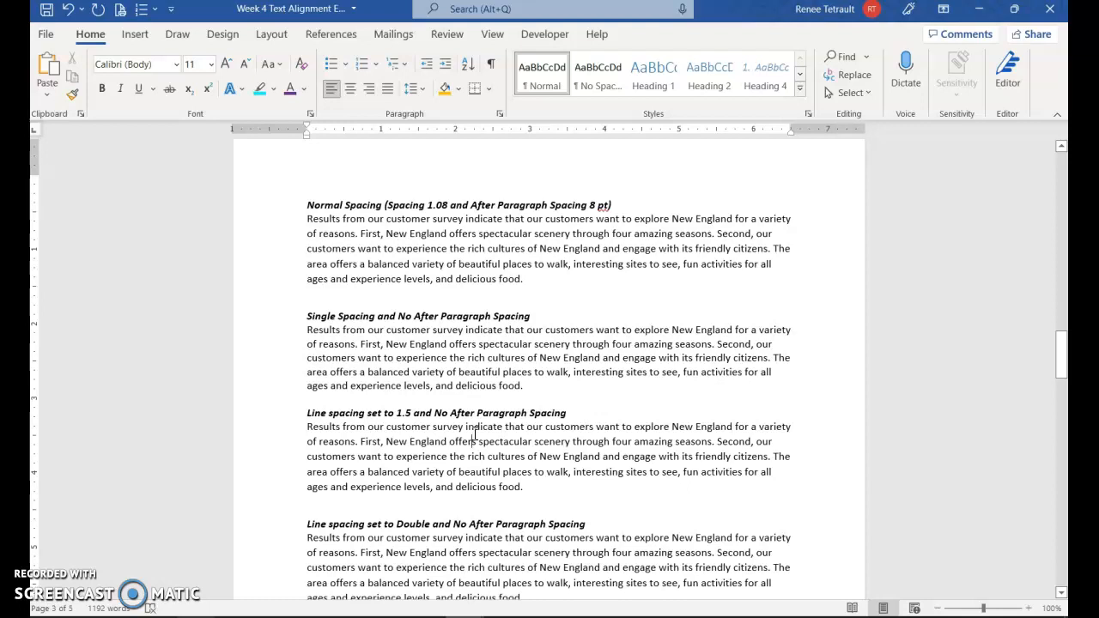
Step: Give the 1.5 spacing paragraph 0 pt After and 1.5 lines line spacing
{"action": "left_click", "coordinate": [473, 442]}
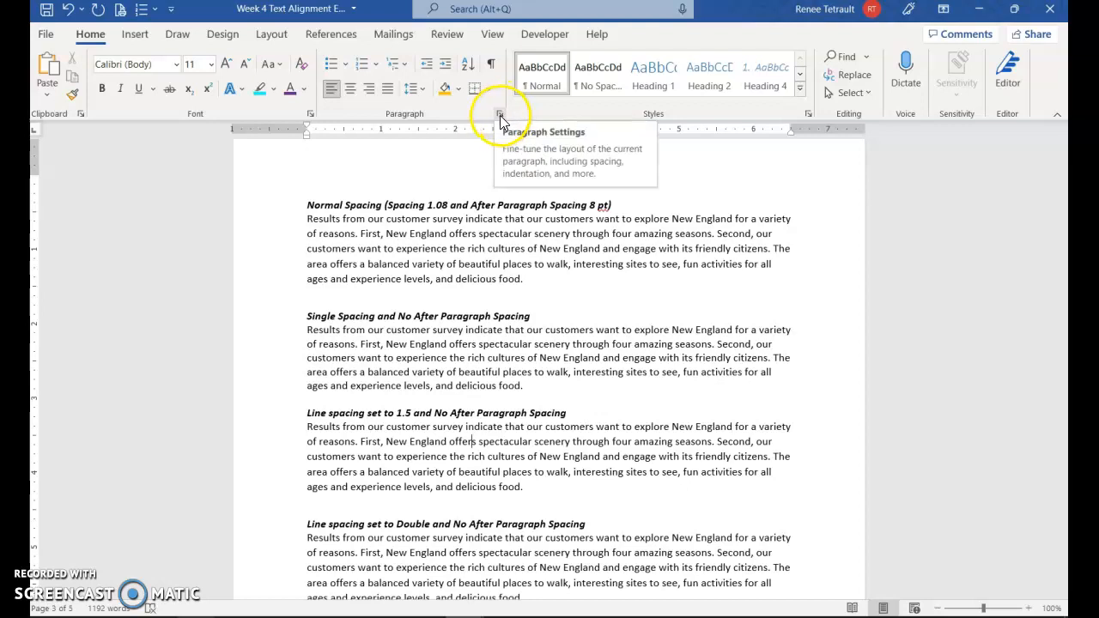
{"action": "left_click", "coordinate": [500, 118]}
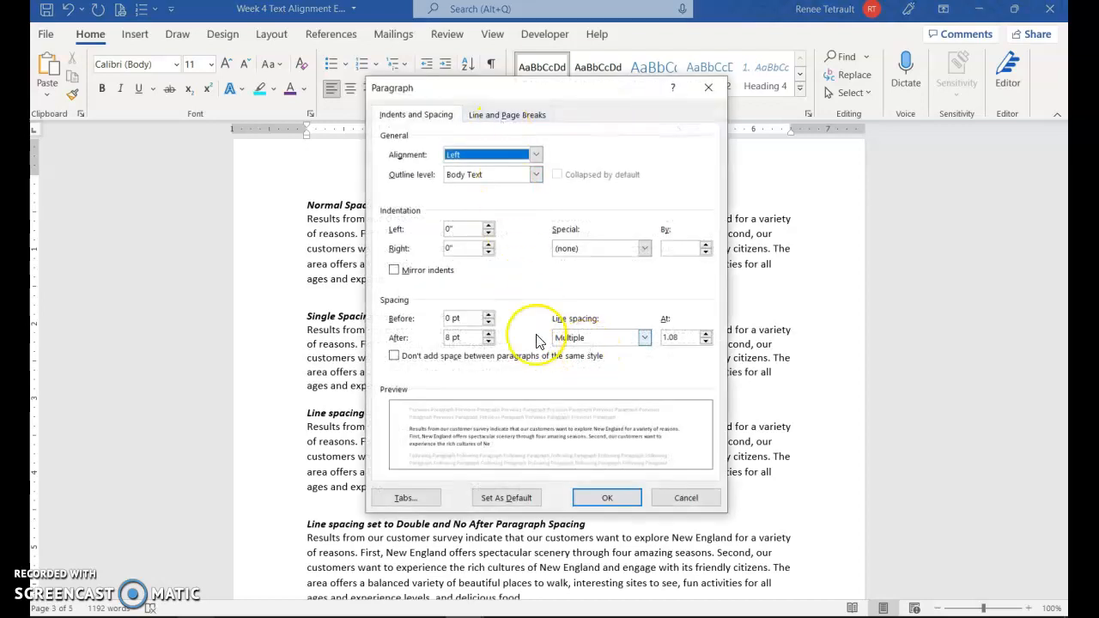
{"action": "left_click", "coordinate": [489, 342]}
{"action": "left_click", "coordinate": [489, 342]}
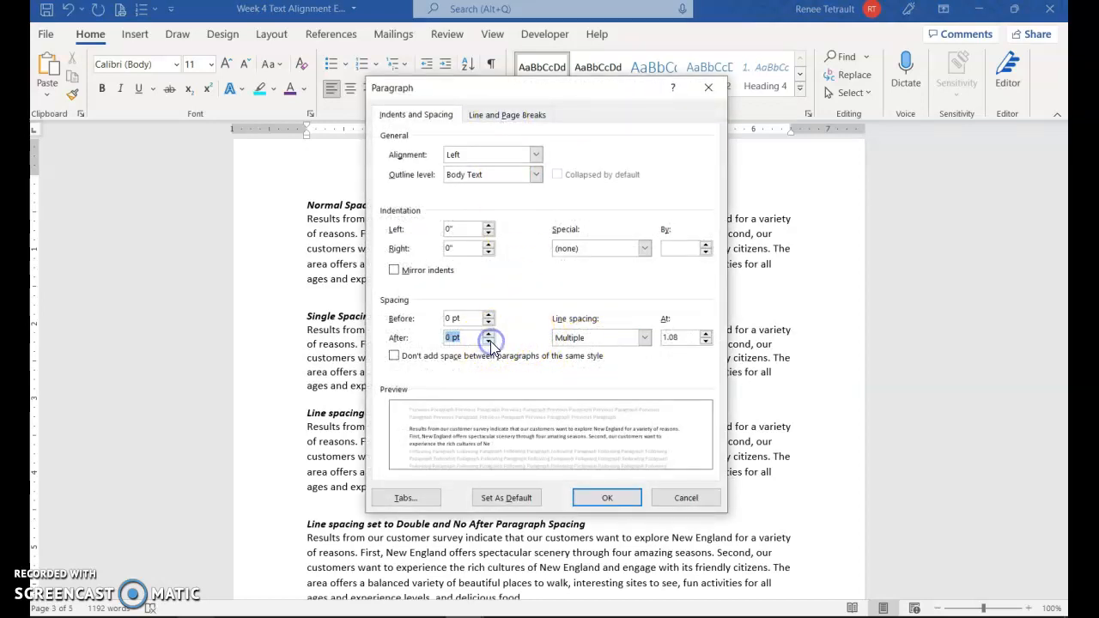
{"action": "left_click", "coordinate": [644, 337]}
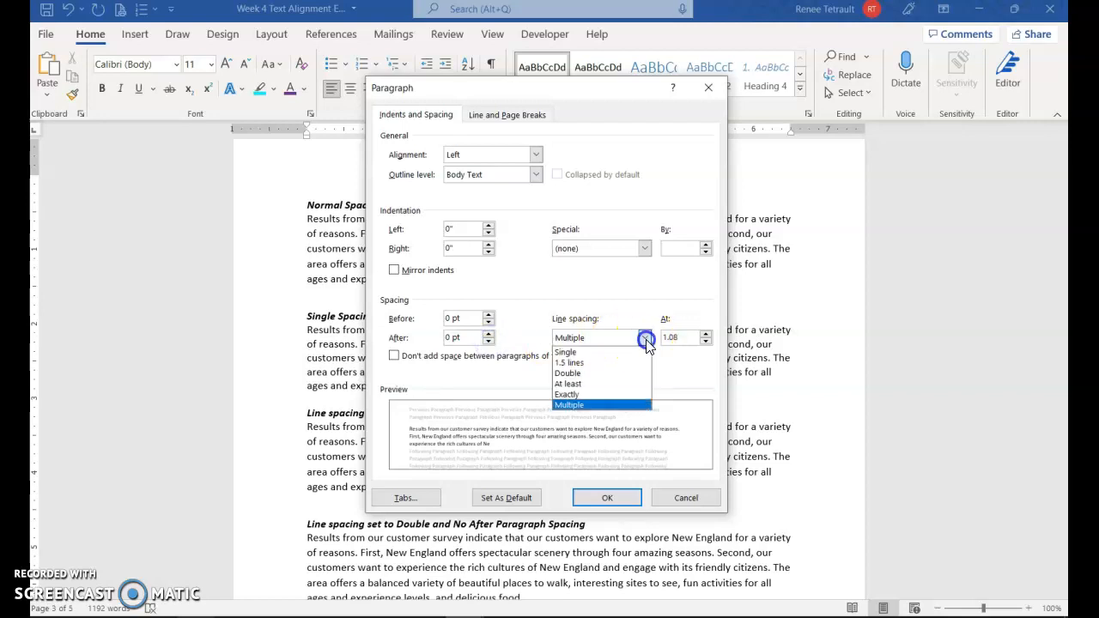
{"action": "left_click", "coordinate": [576, 363]}
{"action": "left_click", "coordinate": [599, 483]}
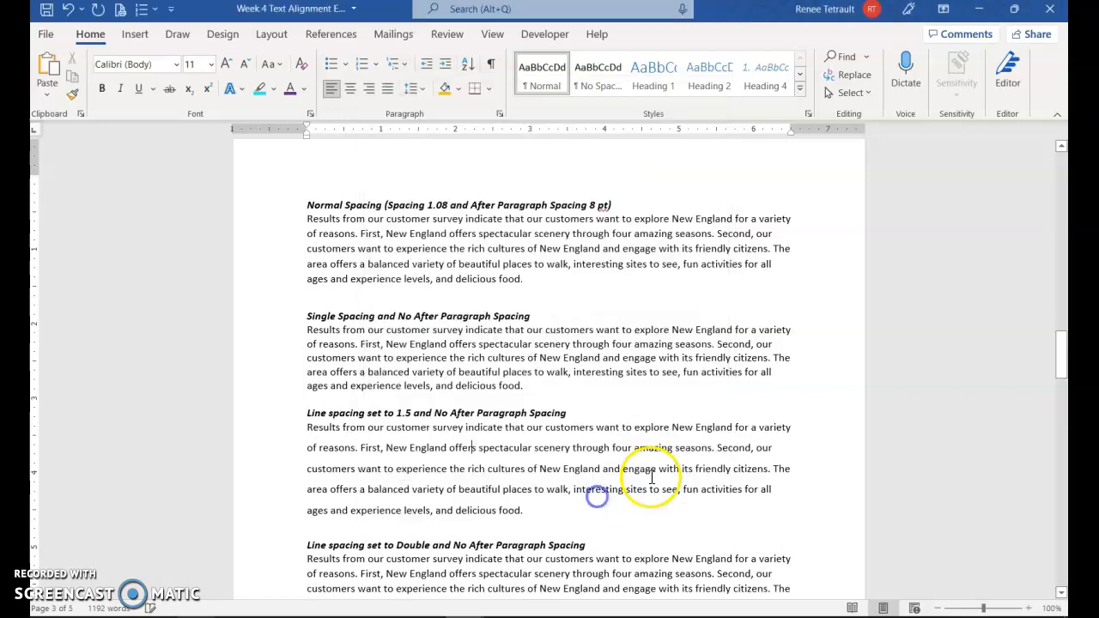
Step: Remove the space after the last paragraph and set it to double line spacing
{"action": "scroll", "coordinate": [636, 479], "scroll_direction": "down", "scroll_amount": 4}
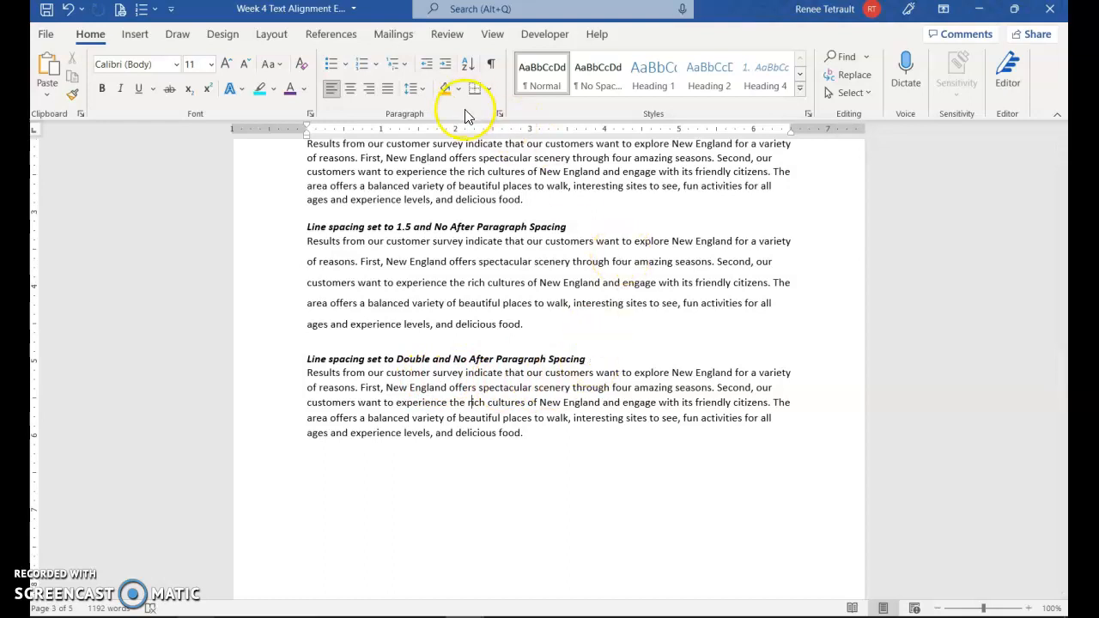
{"action": "left_click", "coordinate": [423, 91]}
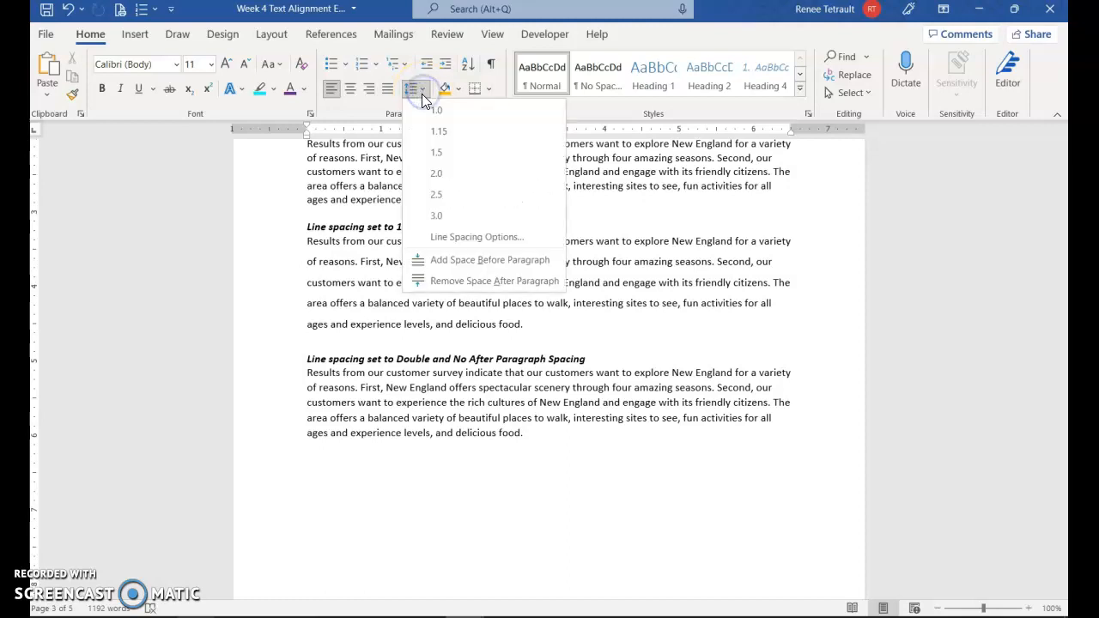
{"action": "left_click", "coordinate": [463, 283]}
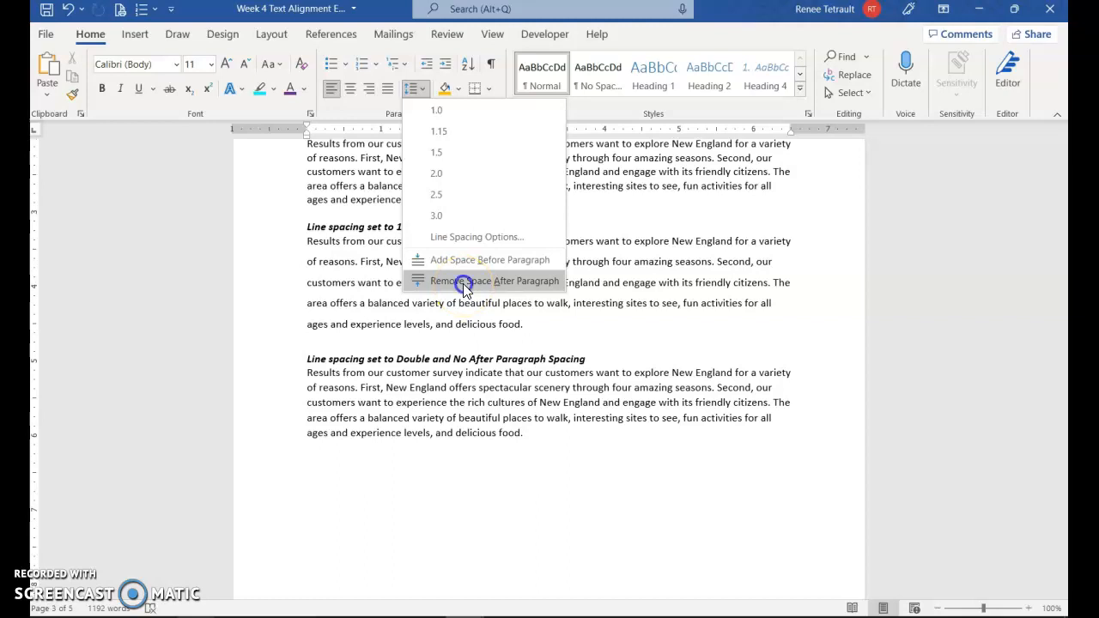
{"action": "left_click", "coordinate": [419, 93]}
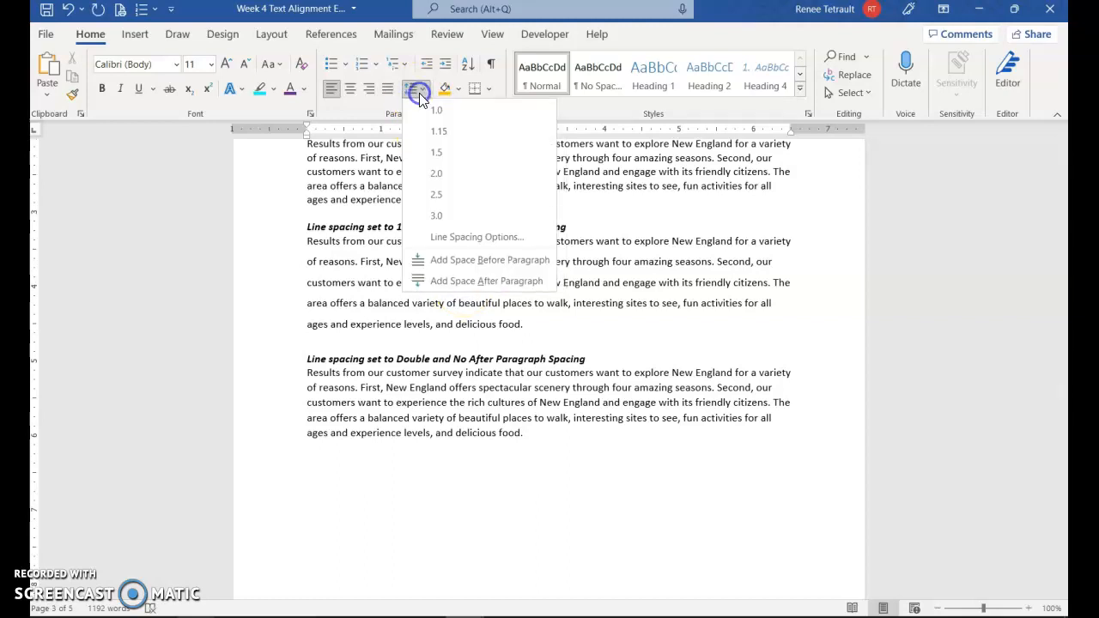
{"action": "left_click", "coordinate": [436, 176]}
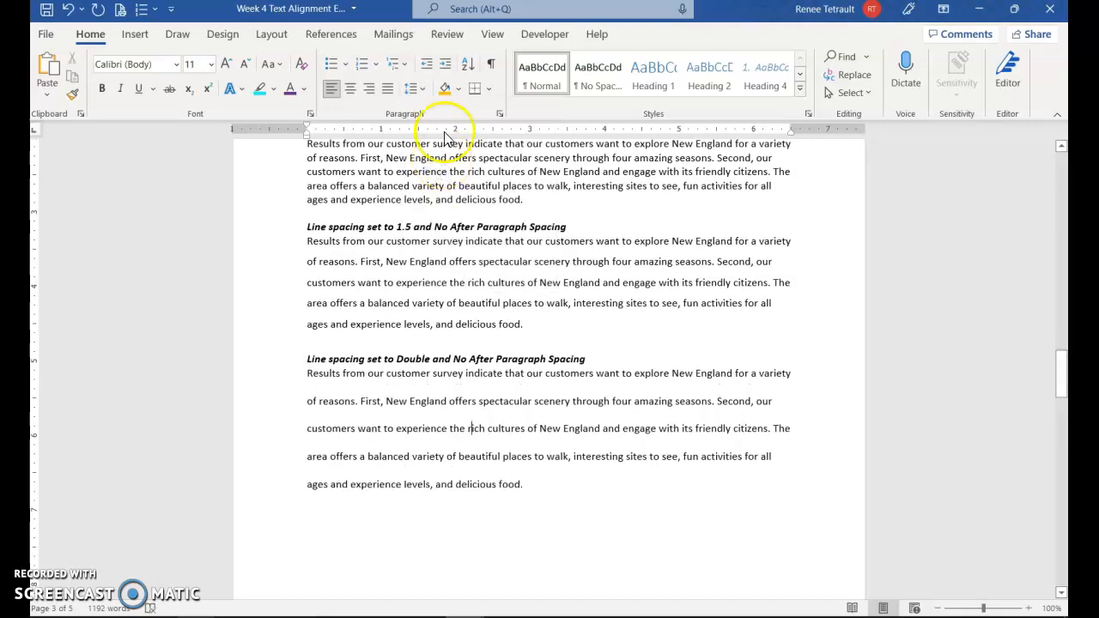
Step: Test single spacing with undo and redo, ending with the paragraph double-spaced
{"action": "left_click", "coordinate": [425, 90]}
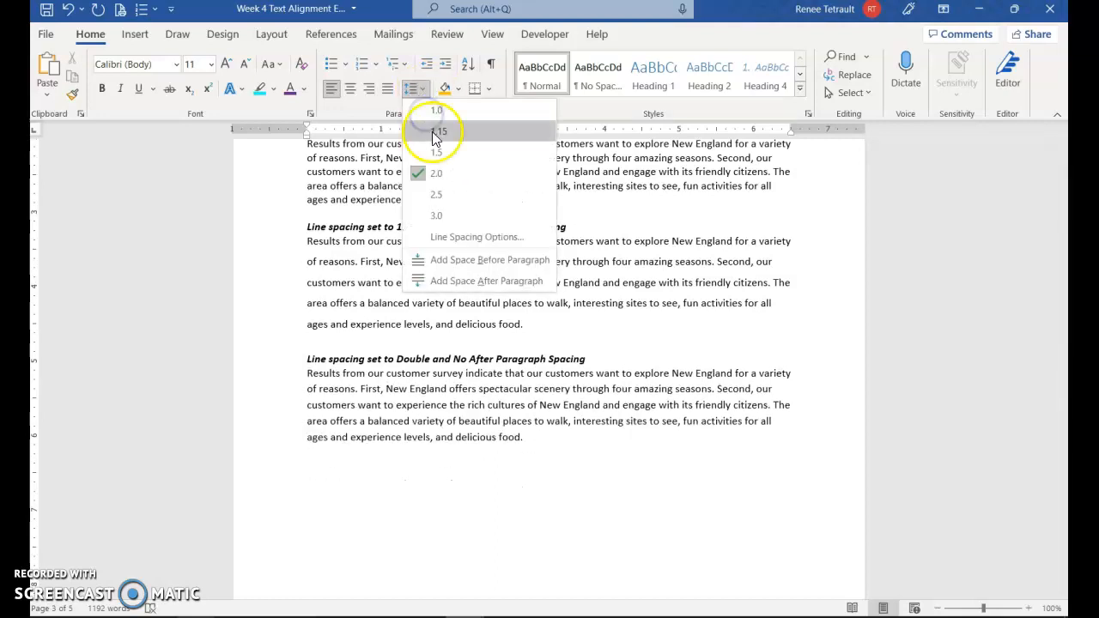
{"action": "left_click", "coordinate": [437, 111]}
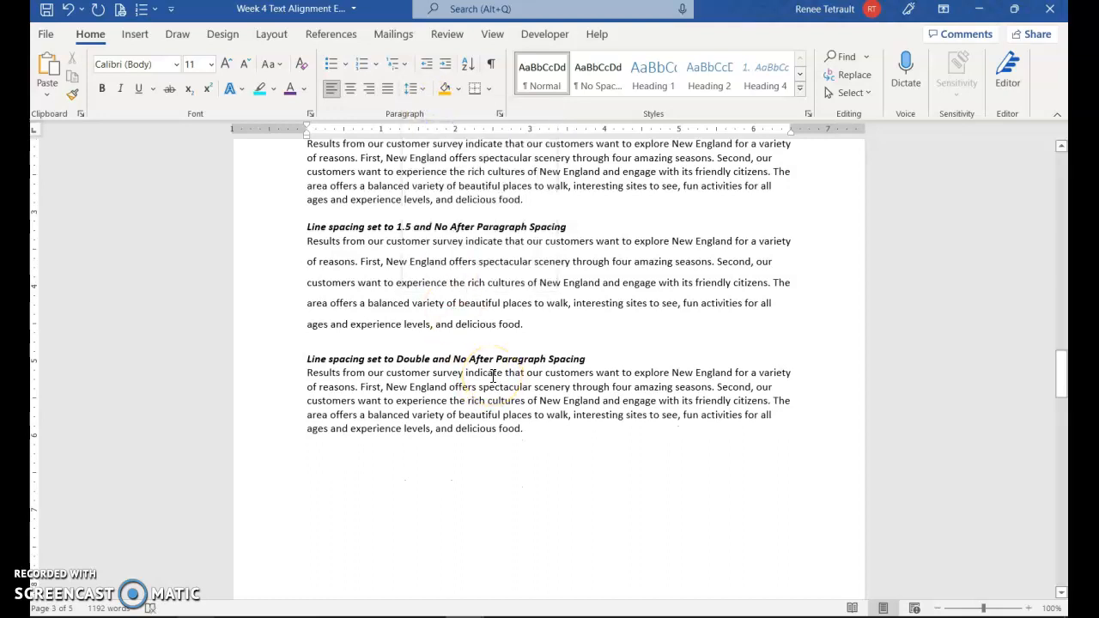
{"action": "key", "text": "ctrl+z"}
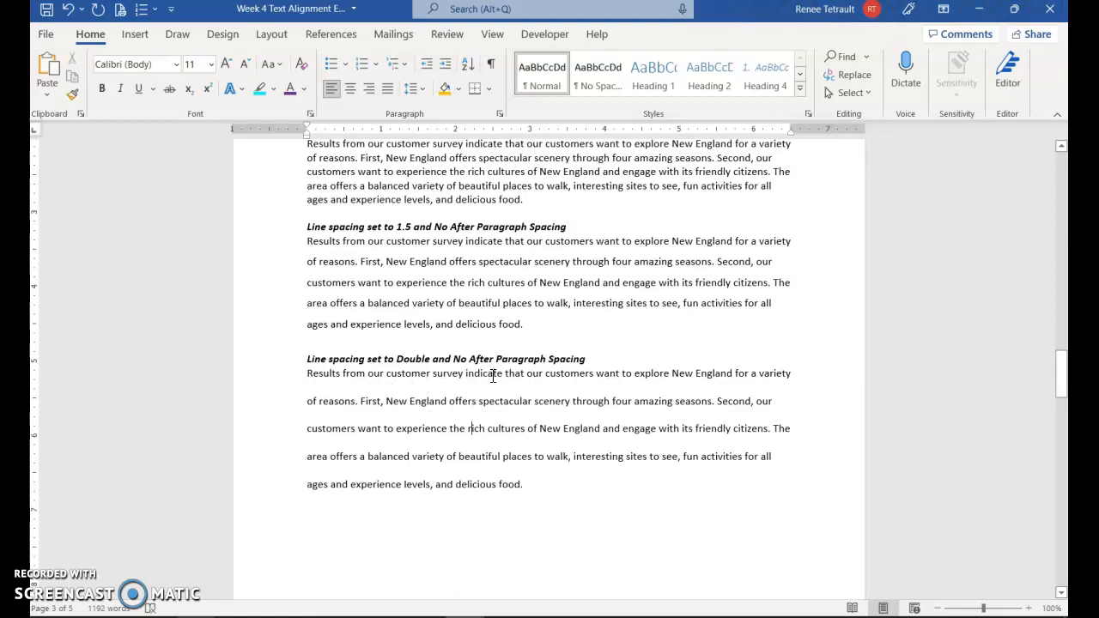
{"action": "key", "text": "ctrl+y"}
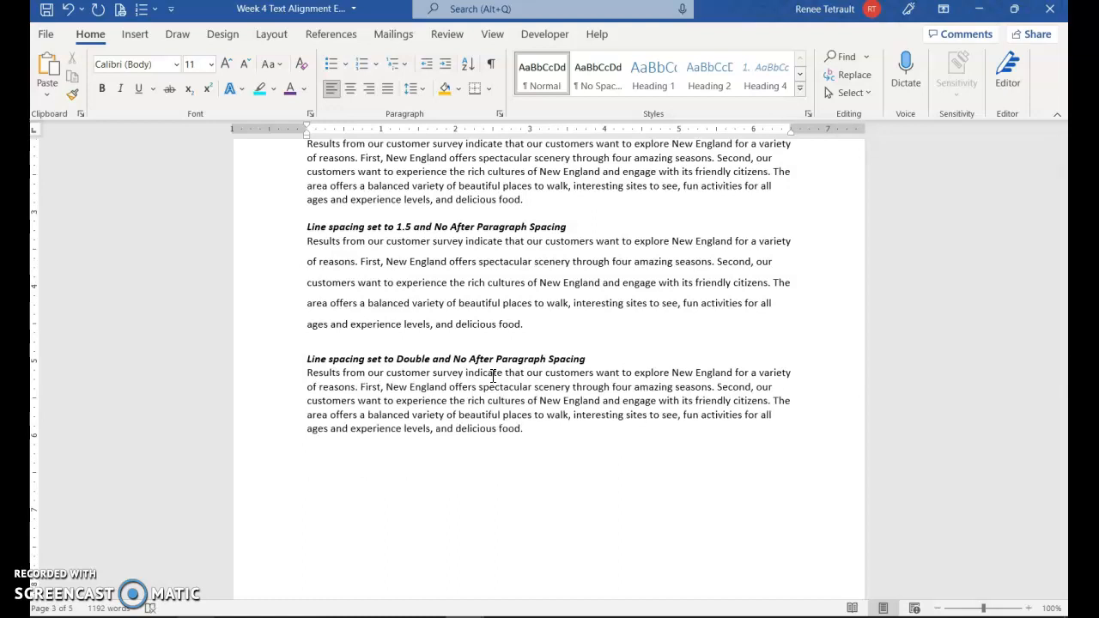
{"action": "key", "text": "ctrl+z"}
{"action": "key", "text": "ctrl+y"}
{"action": "key", "text": "ctrl+z"}
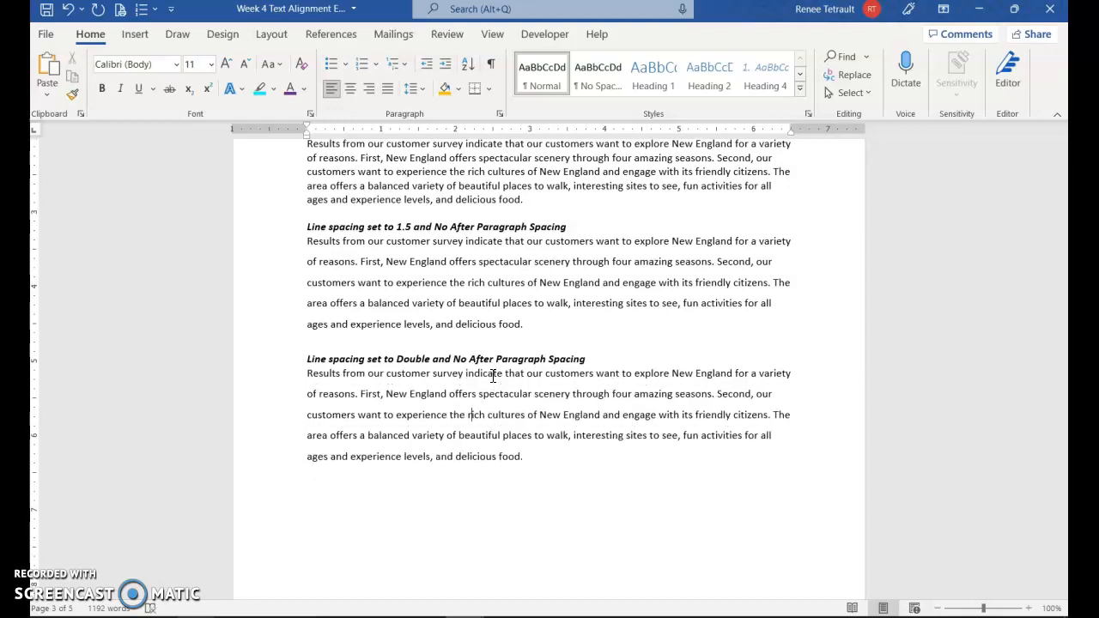
{"action": "key", "text": "ctrl+2"}
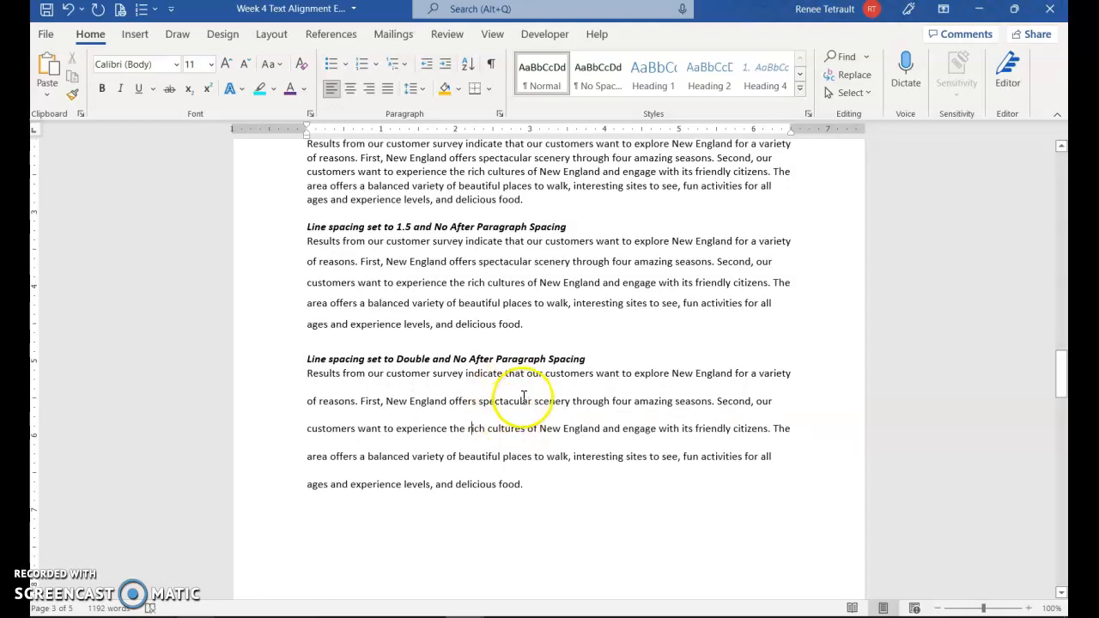
{"action": "scroll", "coordinate": [510, 400], "scroll_direction": "up", "scroll_amount": 3}
{"action": "scroll", "coordinate": [452, 222], "scroll_direction": "up", "scroll_amount": 1}
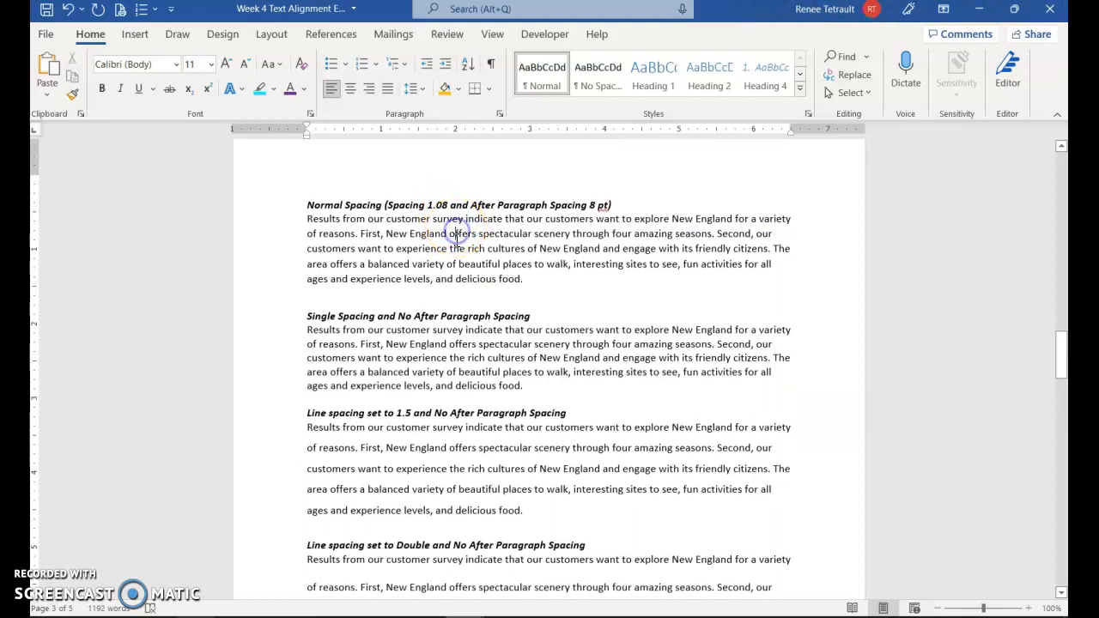
{"action": "left_click", "coordinate": [499, 115]}
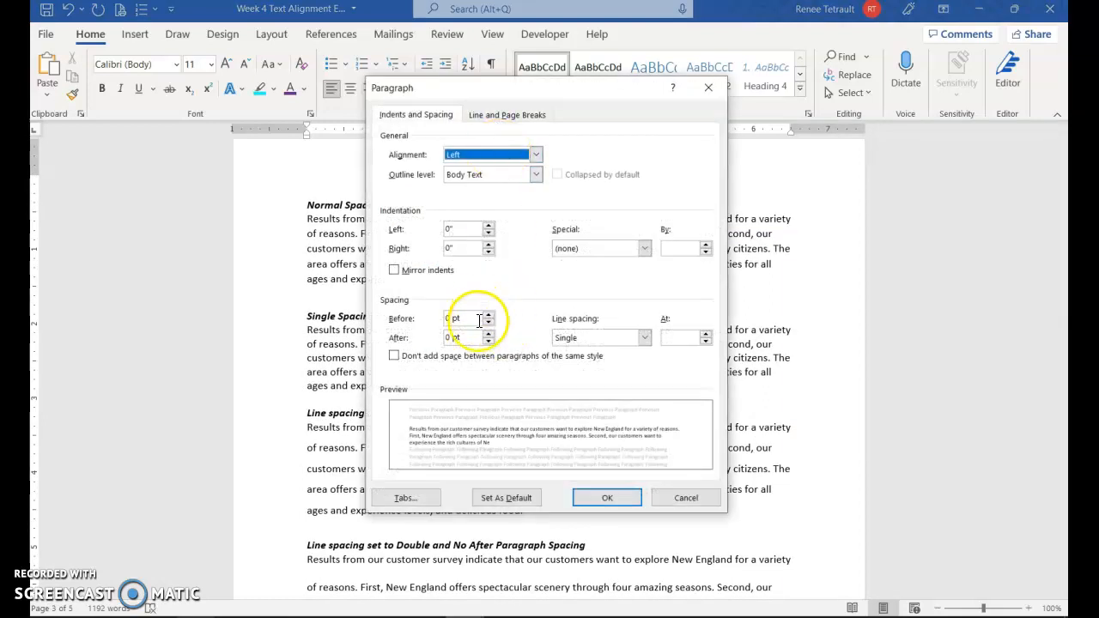
{"action": "left_click", "coordinate": [608, 498]}
{"action": "left_click", "coordinate": [487, 448]}
{"action": "left_click", "coordinate": [504, 114]}
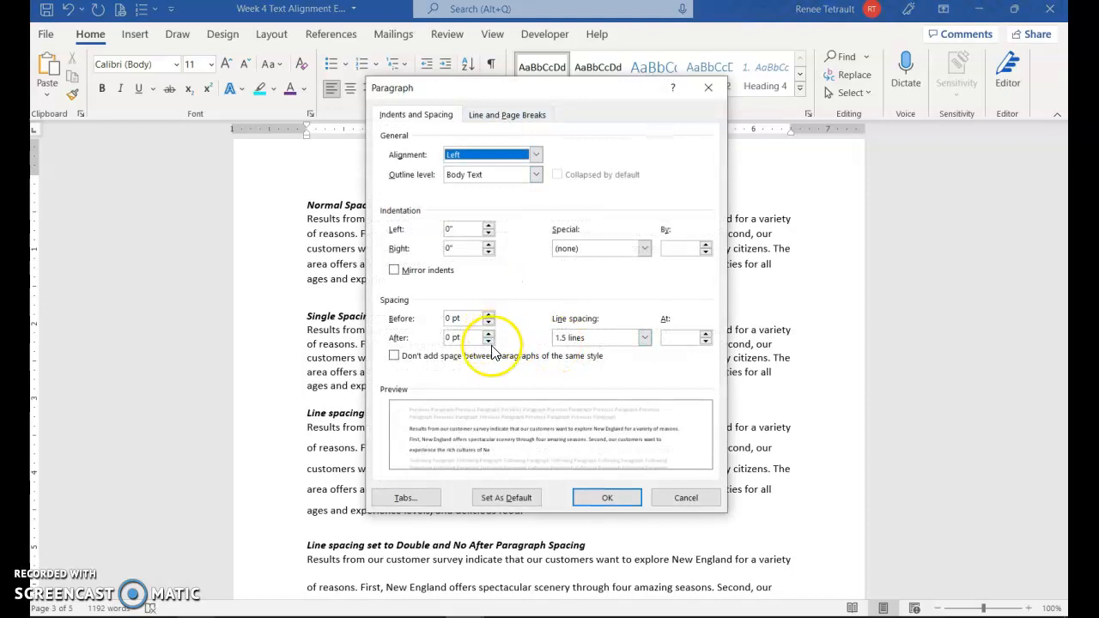
{"action": "left_click", "coordinate": [607, 499]}
{"action": "left_click", "coordinate": [525, 561]}
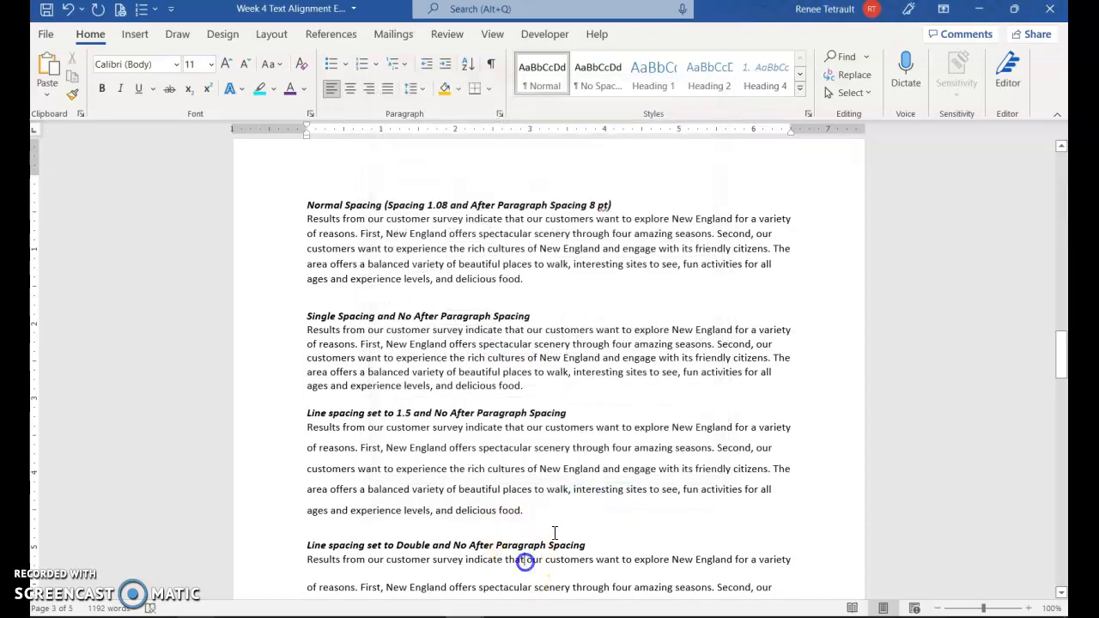
{"action": "left_click", "coordinate": [500, 115]}
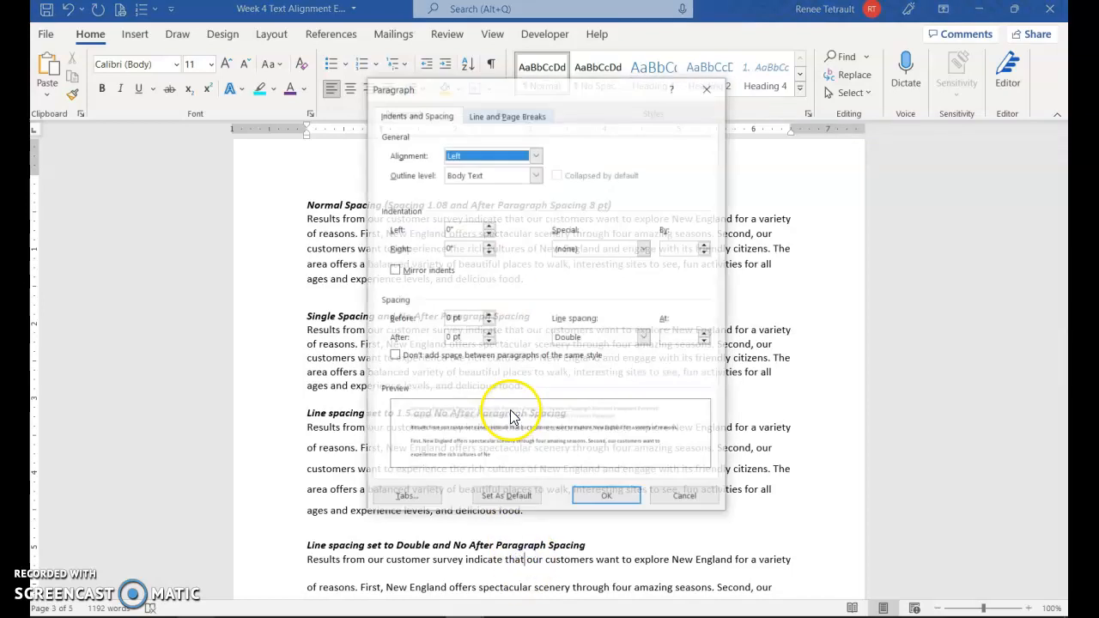
{"action": "left_click", "coordinate": [611, 498]}
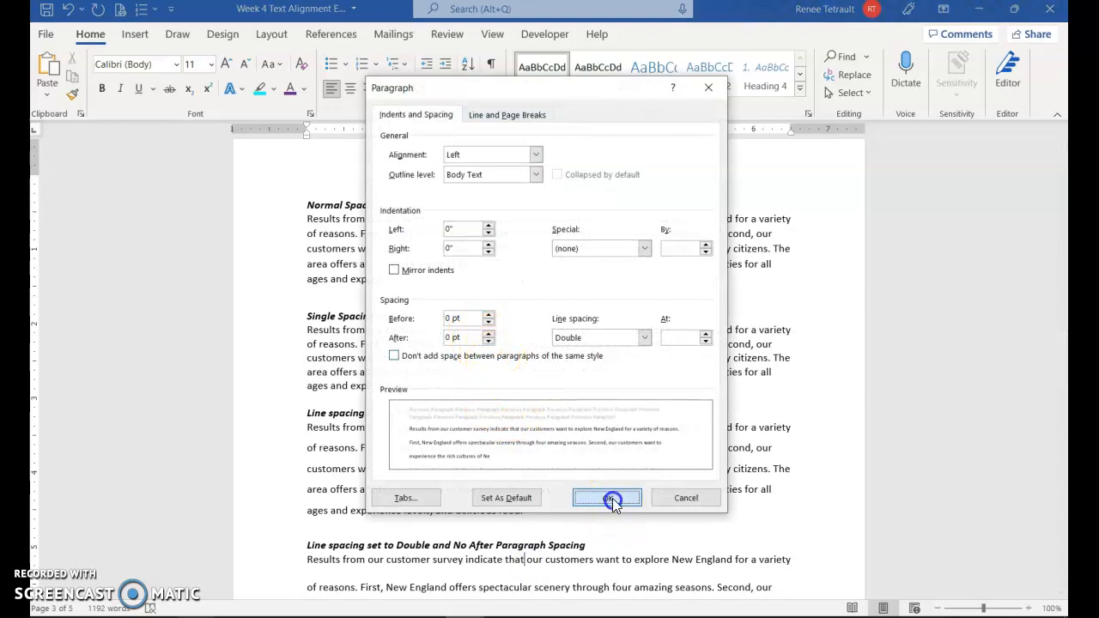
{"action": "scroll", "coordinate": [570, 419], "scroll_direction": "down", "scroll_amount": 15}
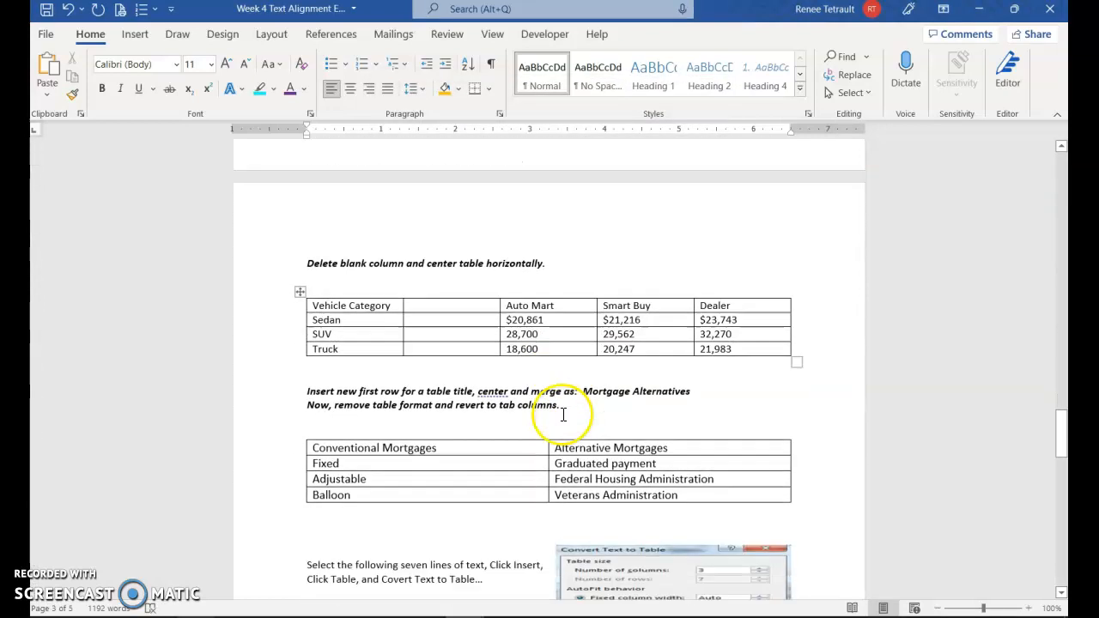
Step: Delete the blank column from the vehicle price table
{"action": "scroll", "coordinate": [564, 415], "scroll_direction": "down", "scroll_amount": 1}
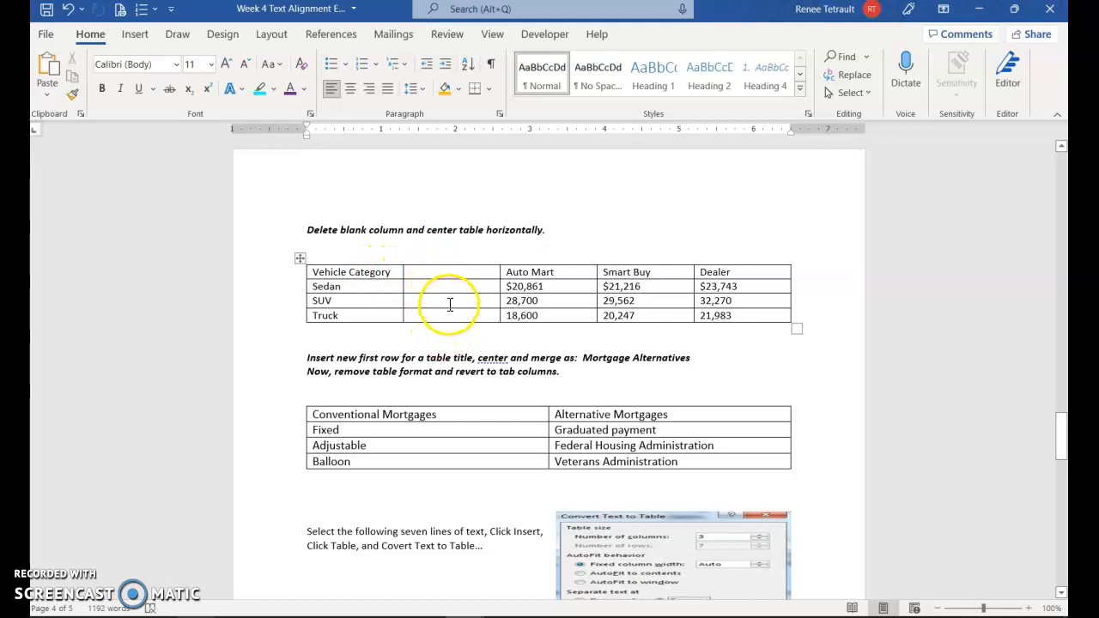
{"action": "left_click", "coordinate": [452, 273]}
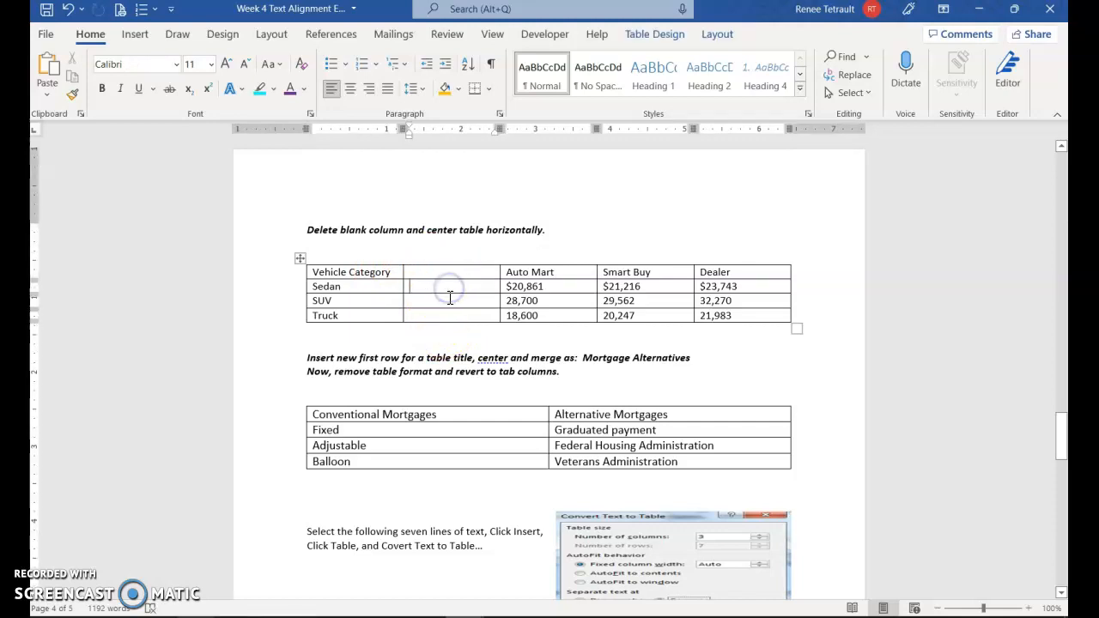
{"action": "left_click", "coordinate": [449, 302]}
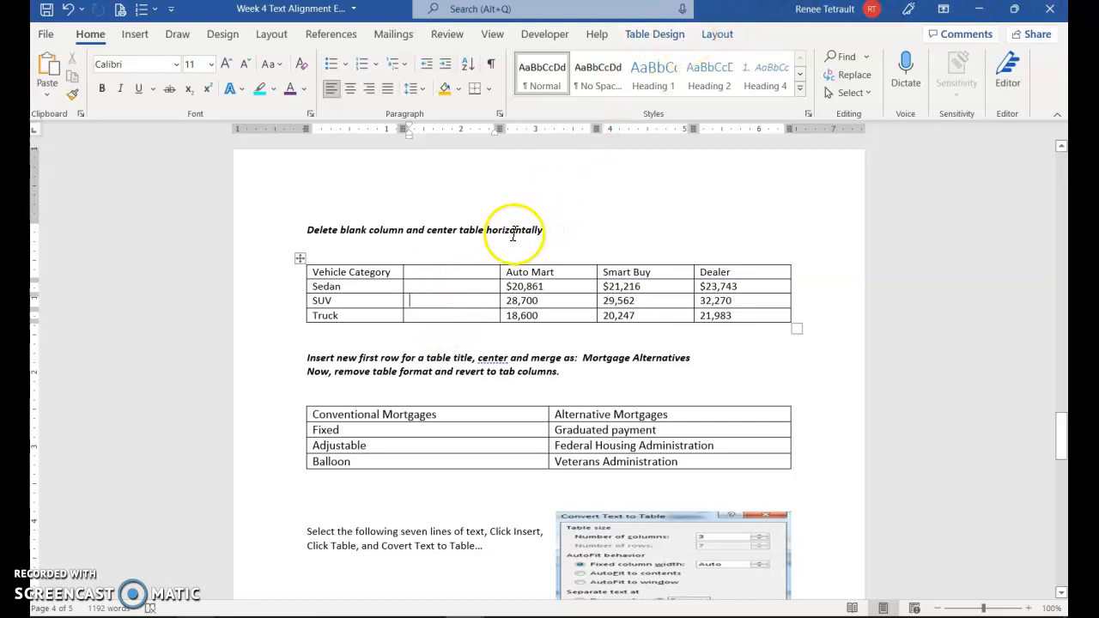
{"action": "left_click", "coordinate": [446, 230]}
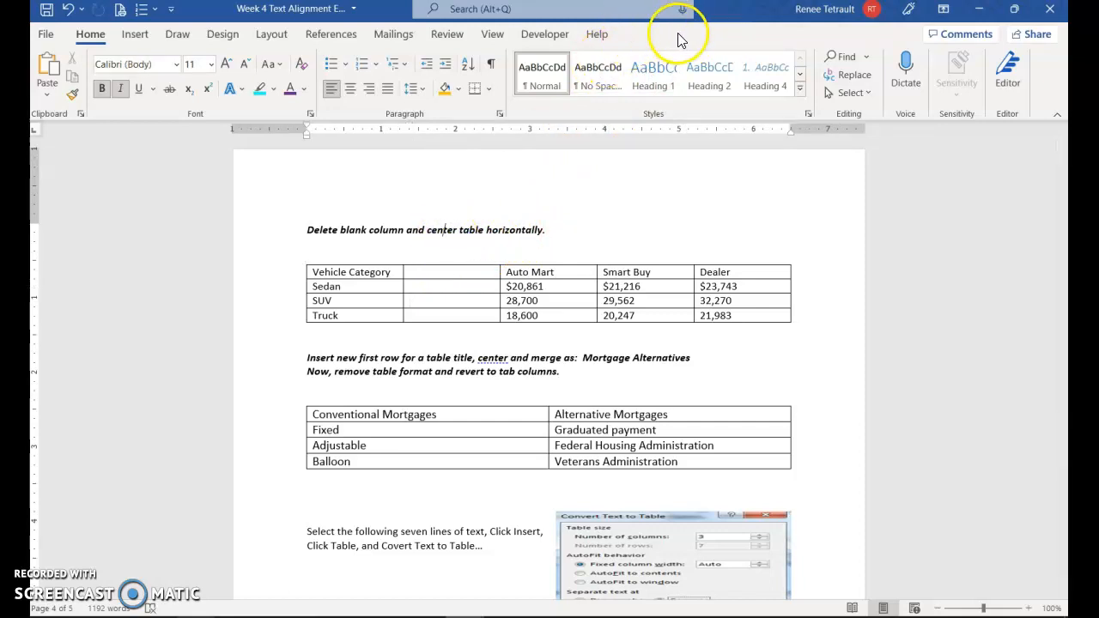
{"action": "left_click", "coordinate": [443, 273]}
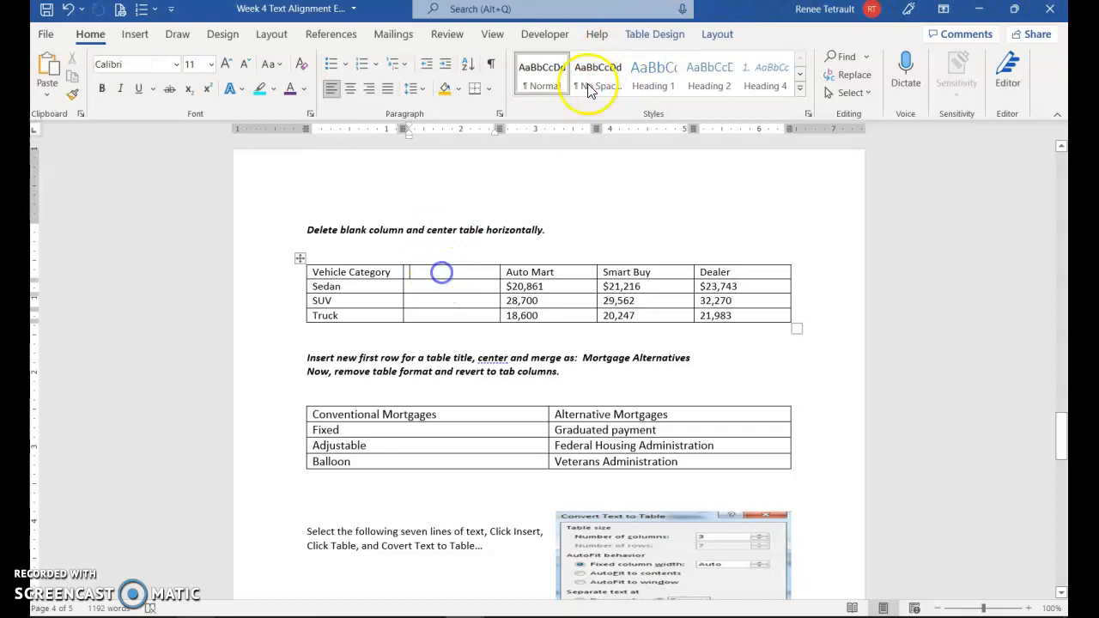
{"action": "left_click", "coordinate": [719, 34]}
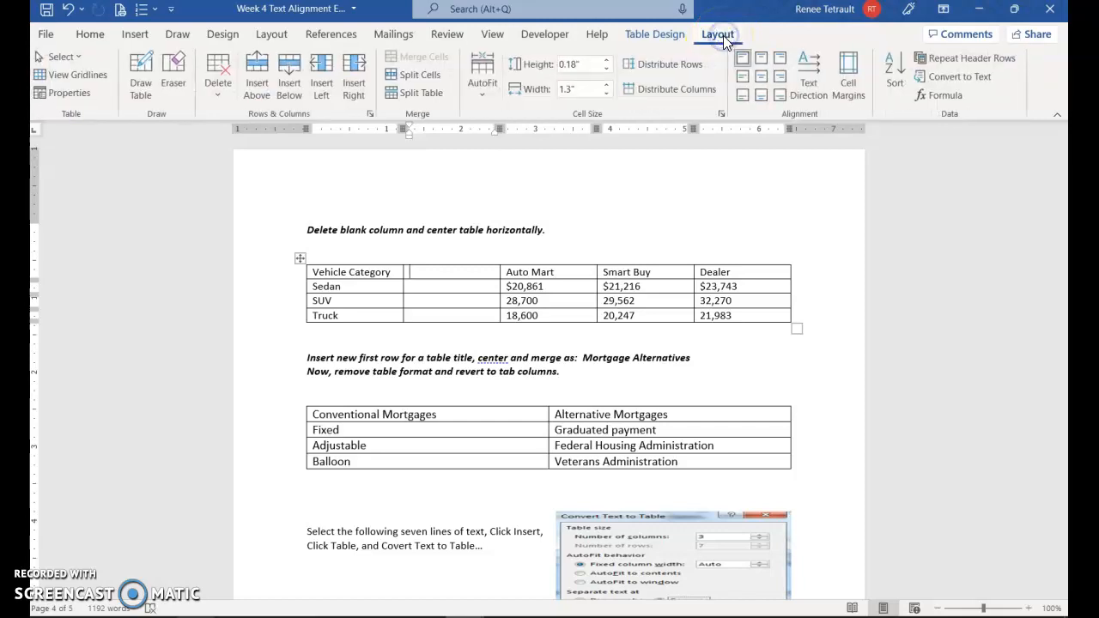
{"action": "left_click", "coordinate": [204, 86]}
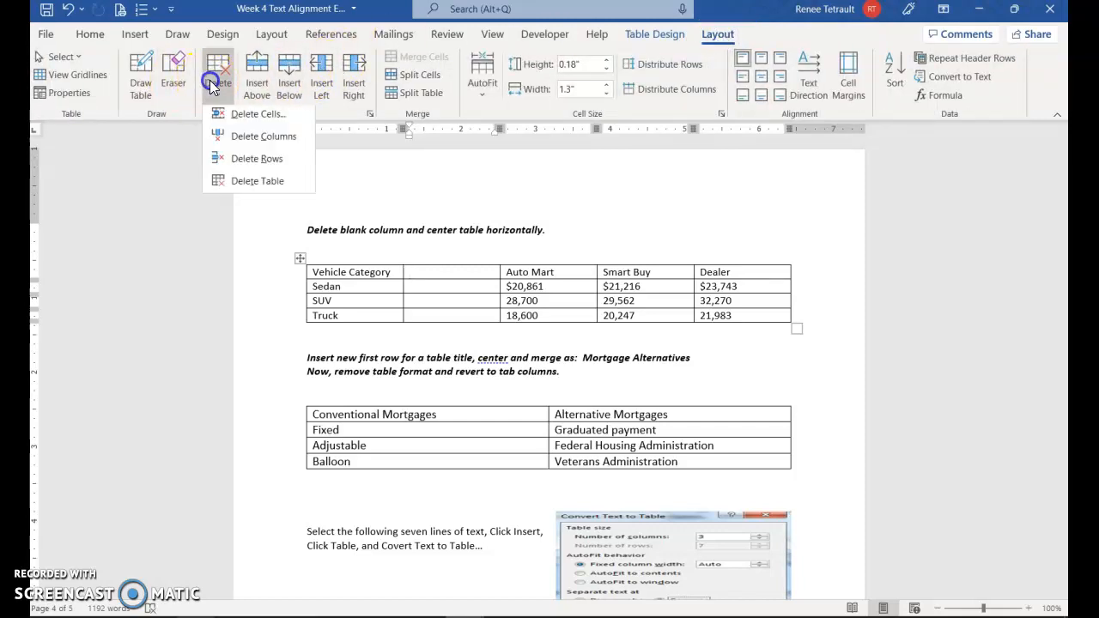
{"action": "left_click", "coordinate": [248, 144]}
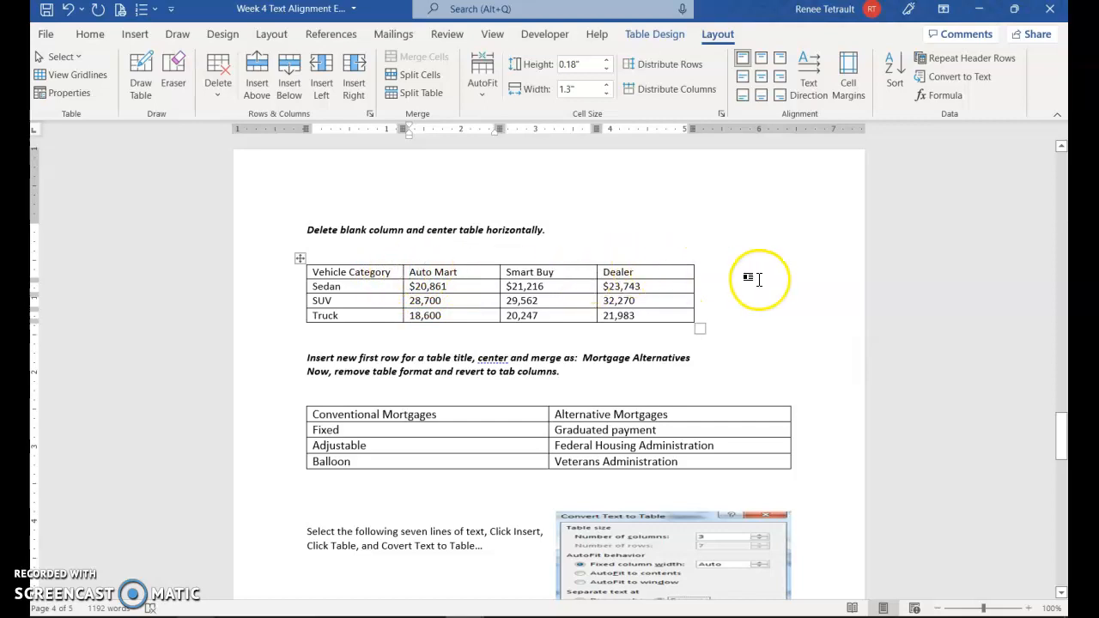
Step: Center the whole vehicle price table horizontally on the page
{"action": "left_click", "coordinate": [300, 259]}
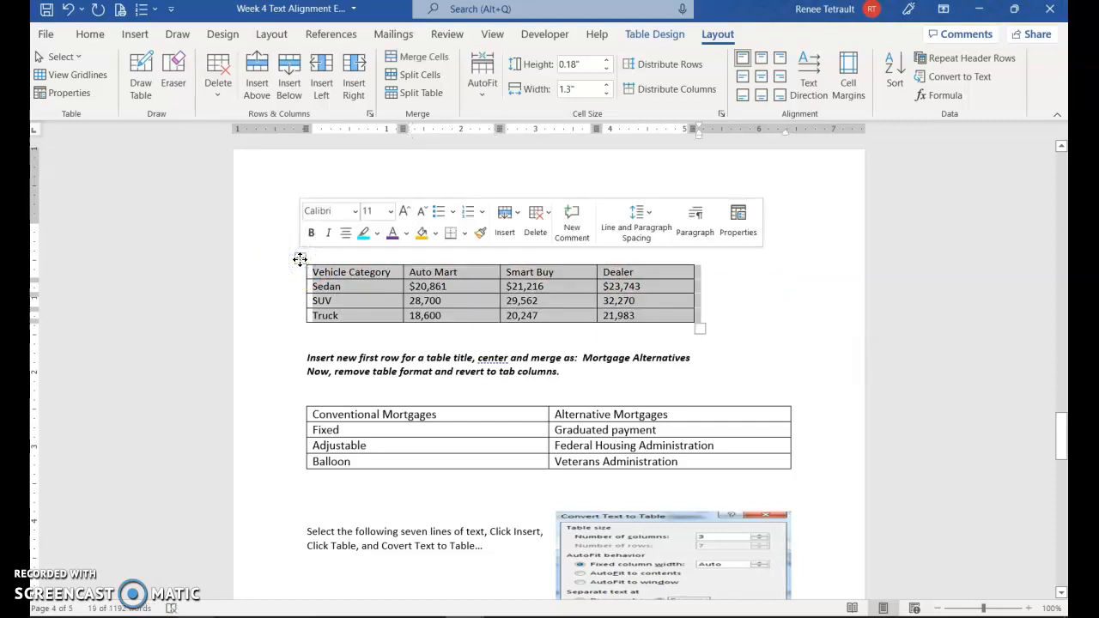
{"action": "left_click", "coordinate": [346, 232]}
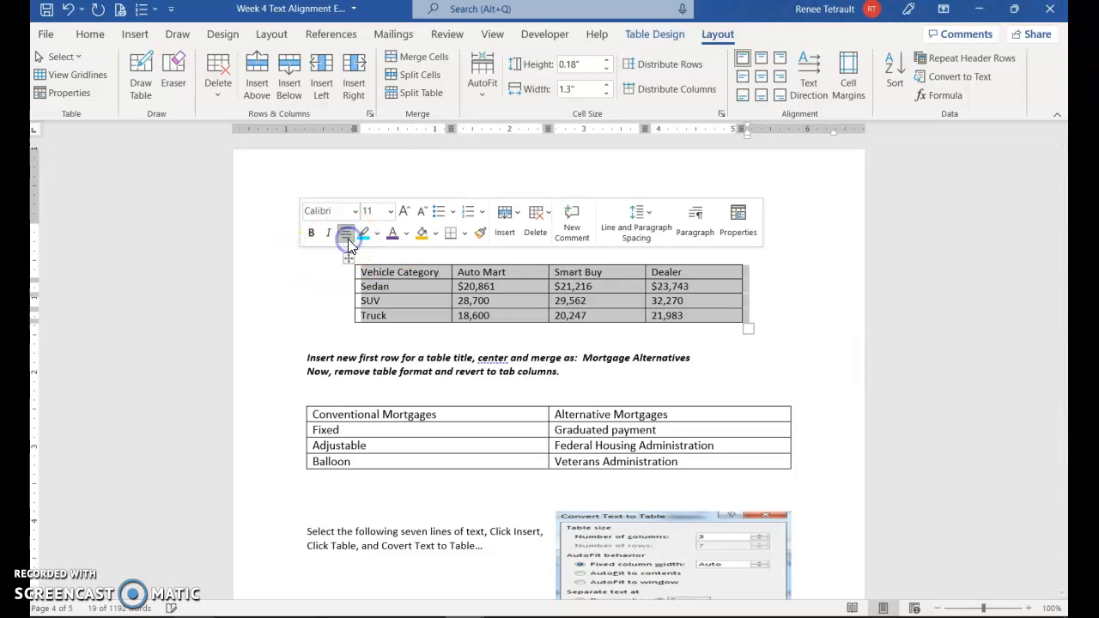
{"action": "left_click", "coordinate": [404, 413]}
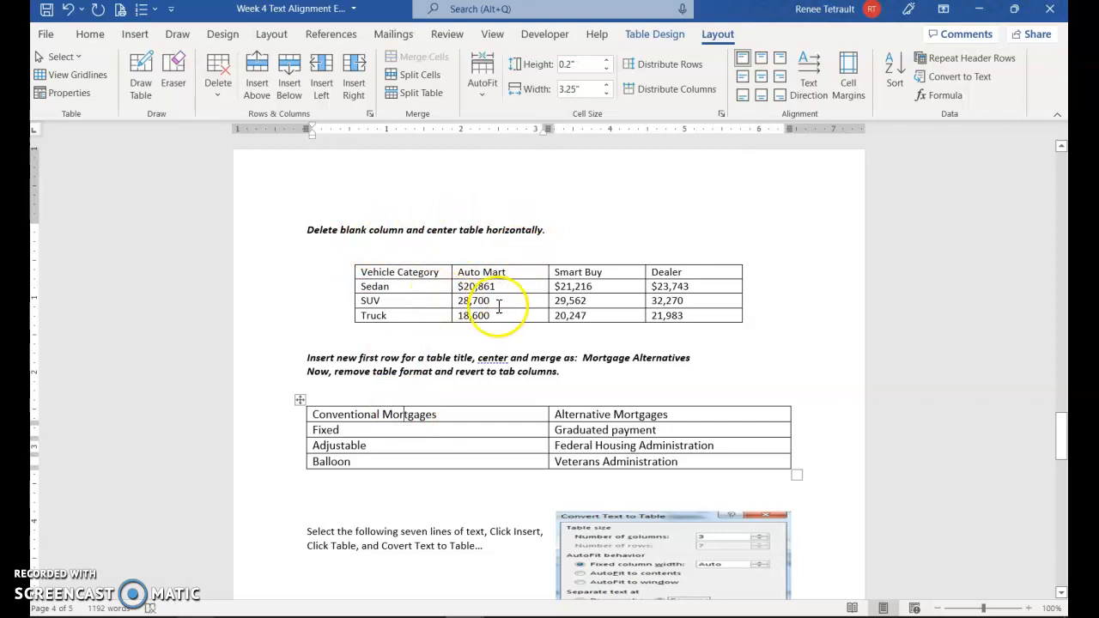
Step: Insert a new top row in the mortgage table and merge its two cells
{"action": "scroll", "coordinate": [438, 376], "scroll_direction": "down", "scroll_amount": 1}
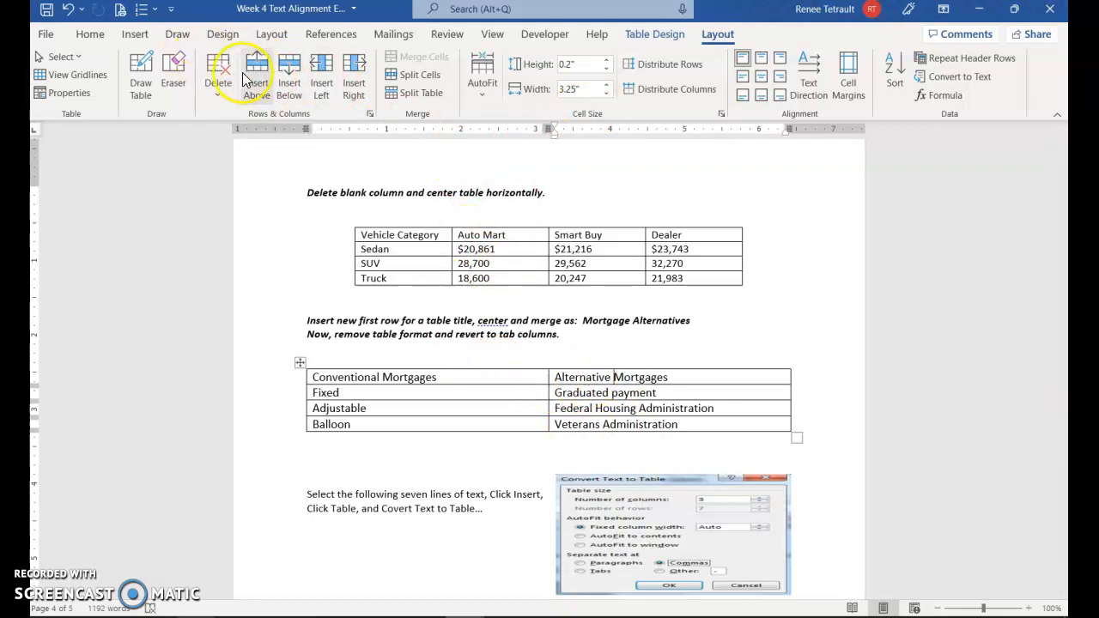
{"action": "left_click", "coordinate": [253, 84]}
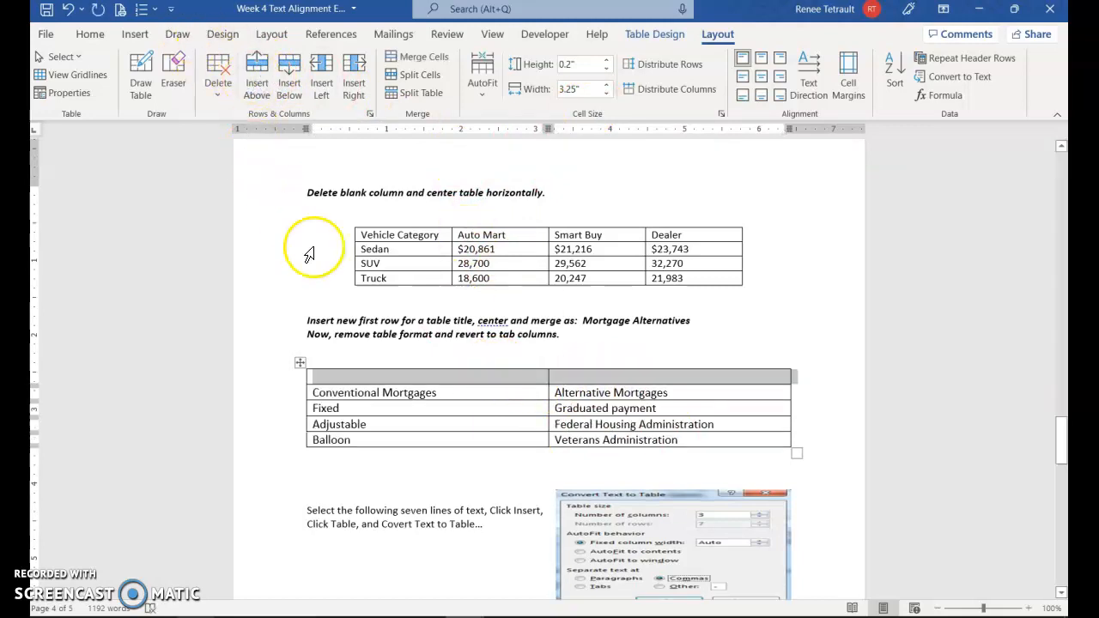
{"action": "left_click", "coordinate": [500, 376]}
{"action": "left_click", "coordinate": [581, 378]}
{"action": "left_click_drag", "start_coordinate": [506, 375], "coordinate": [587, 382]}
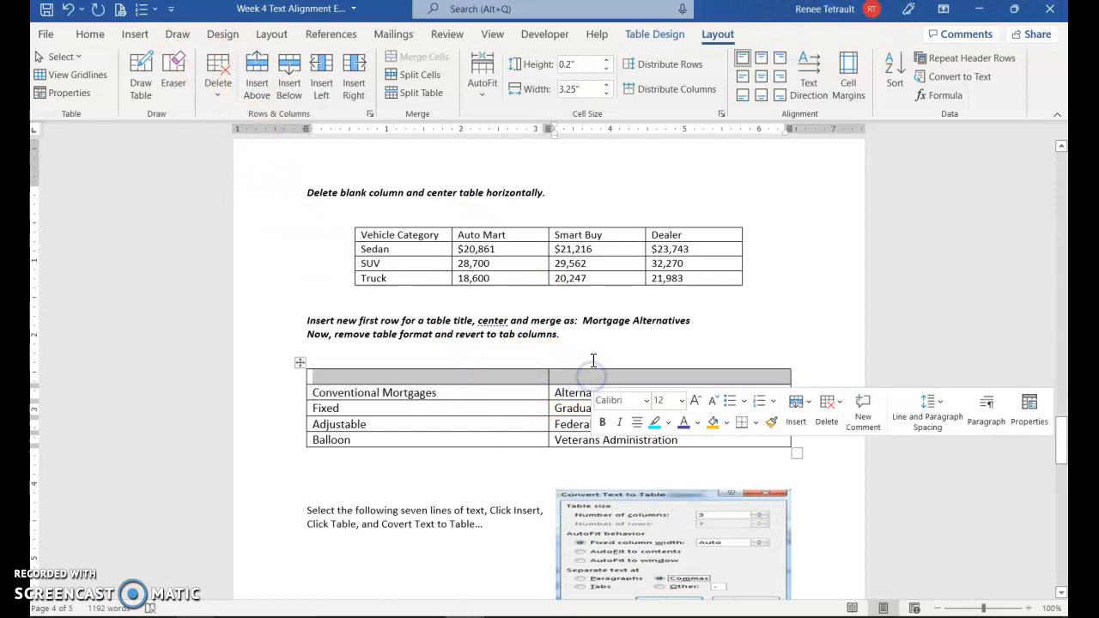
{"action": "left_click", "coordinate": [508, 375]}
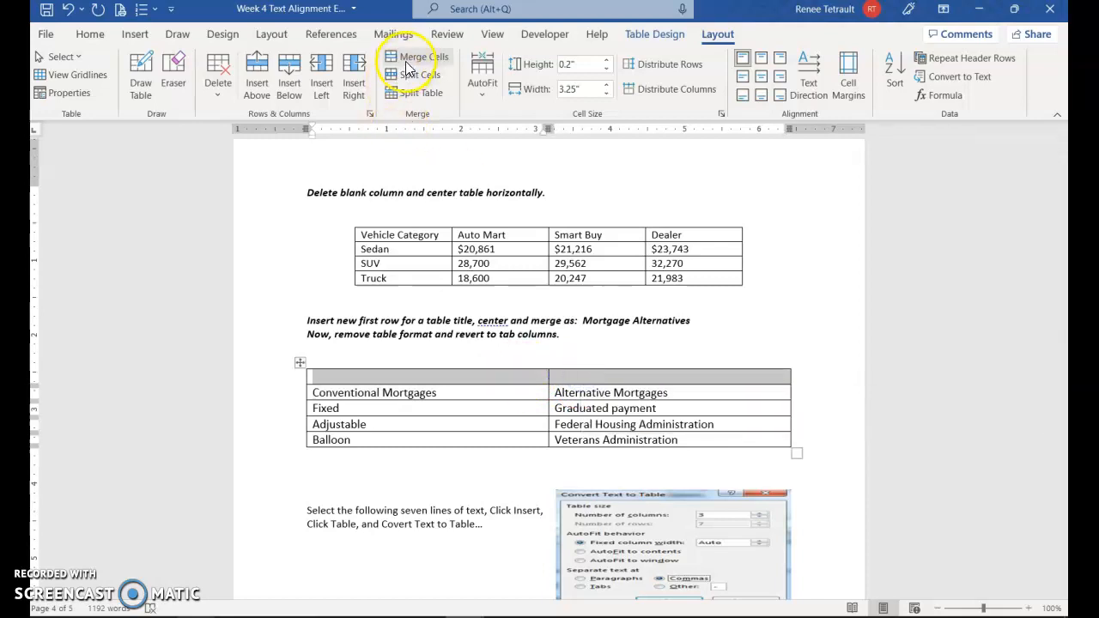
{"action": "left_click", "coordinate": [407, 65]}
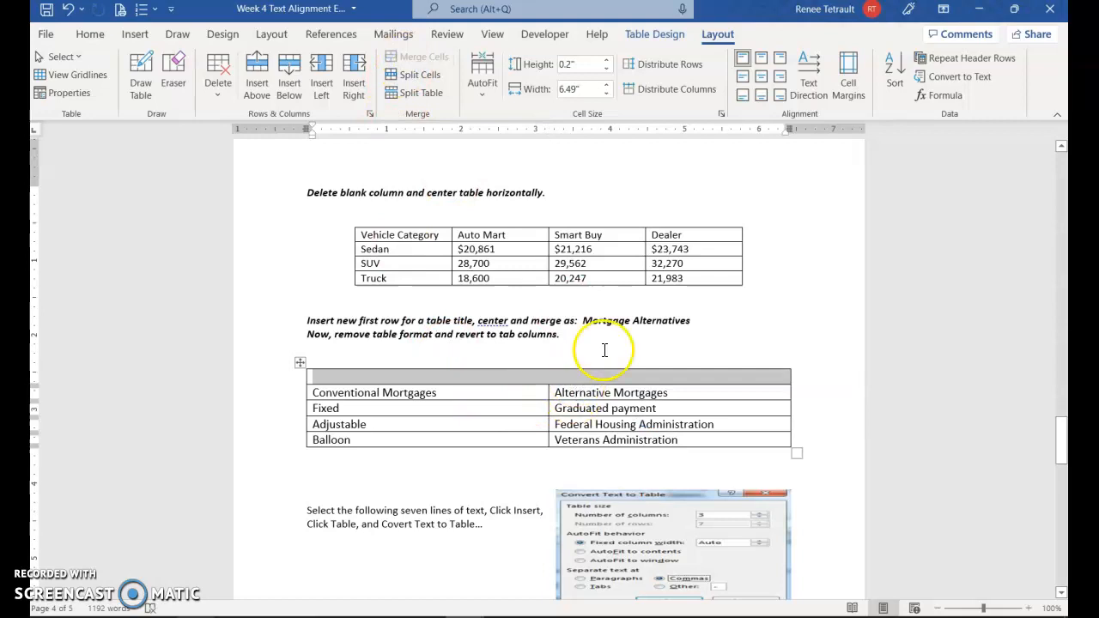
Step: Copy 'Mortgage Alternatives' into the merged top cell and center it
{"action": "left_click_drag", "start_coordinate": [584, 322], "coordinate": [679, 329]}
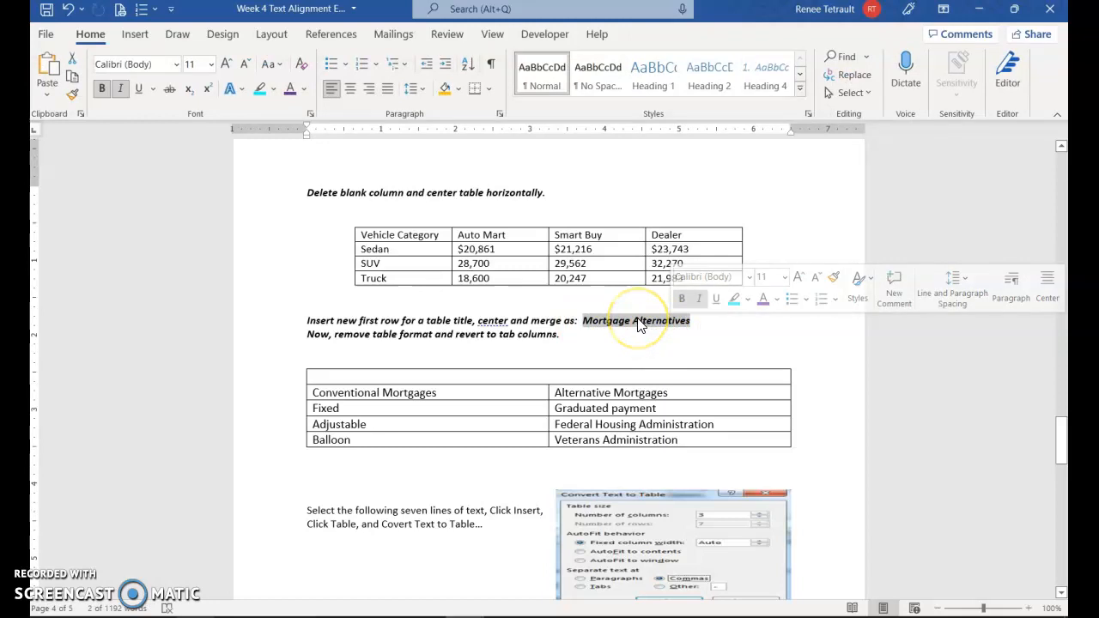
{"action": "left_click_drag", "start_coordinate": [627, 323], "coordinate": [541, 377]}
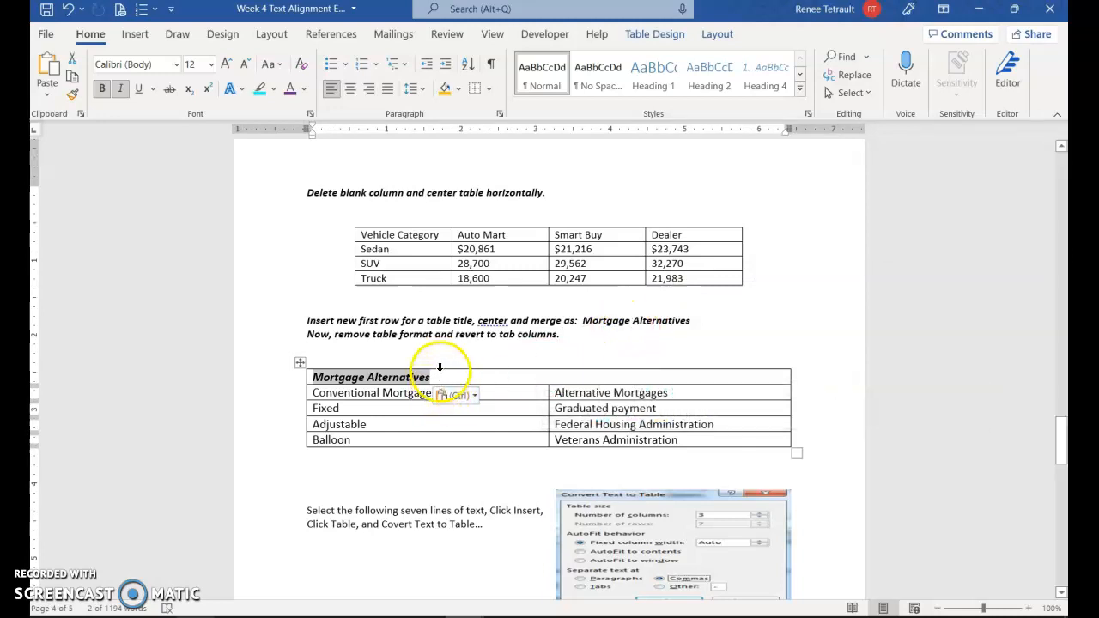
{"action": "left_click", "coordinate": [352, 91]}
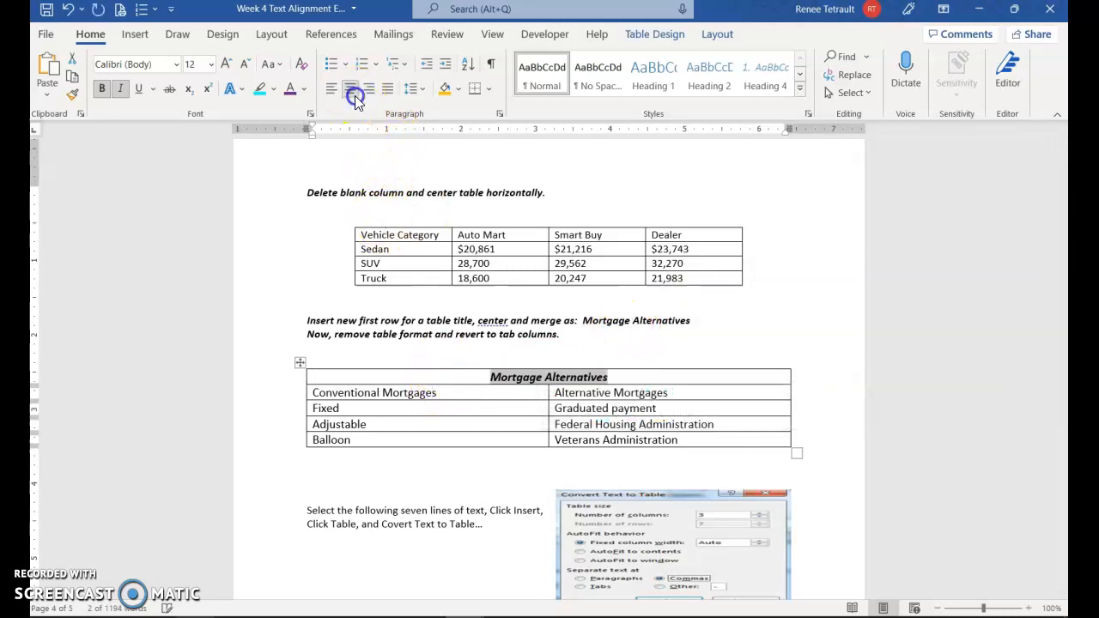
{"action": "left_click", "coordinate": [429, 424]}
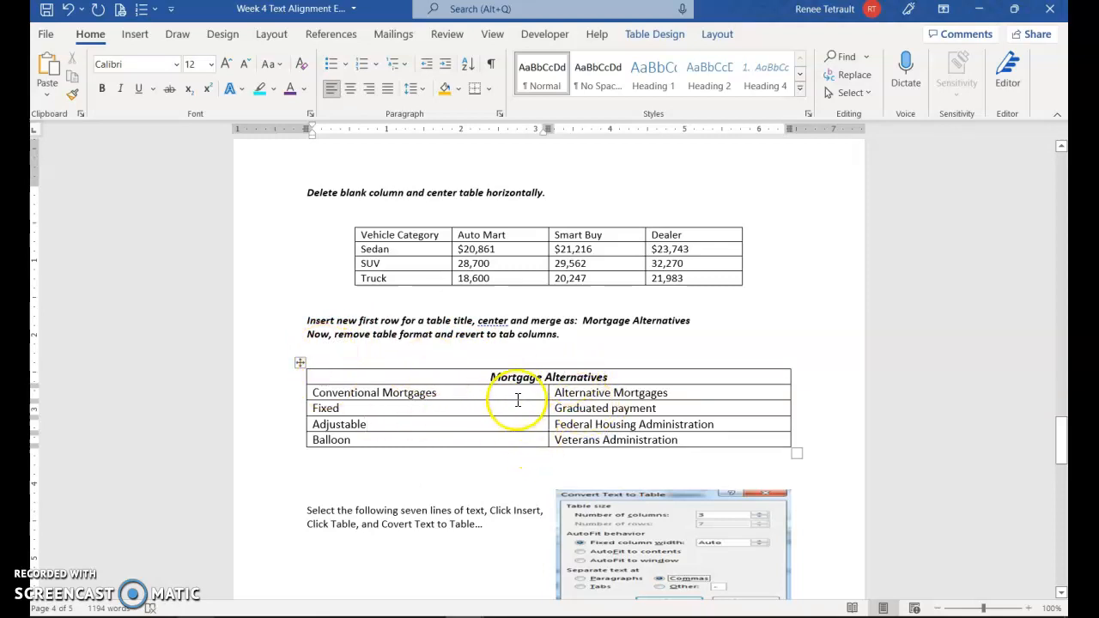
Step: Convert the whole Mortgage Alternatives table to text with Tabs as the separator
{"action": "scroll", "coordinate": [558, 403], "scroll_direction": "down", "scroll_amount": 2}
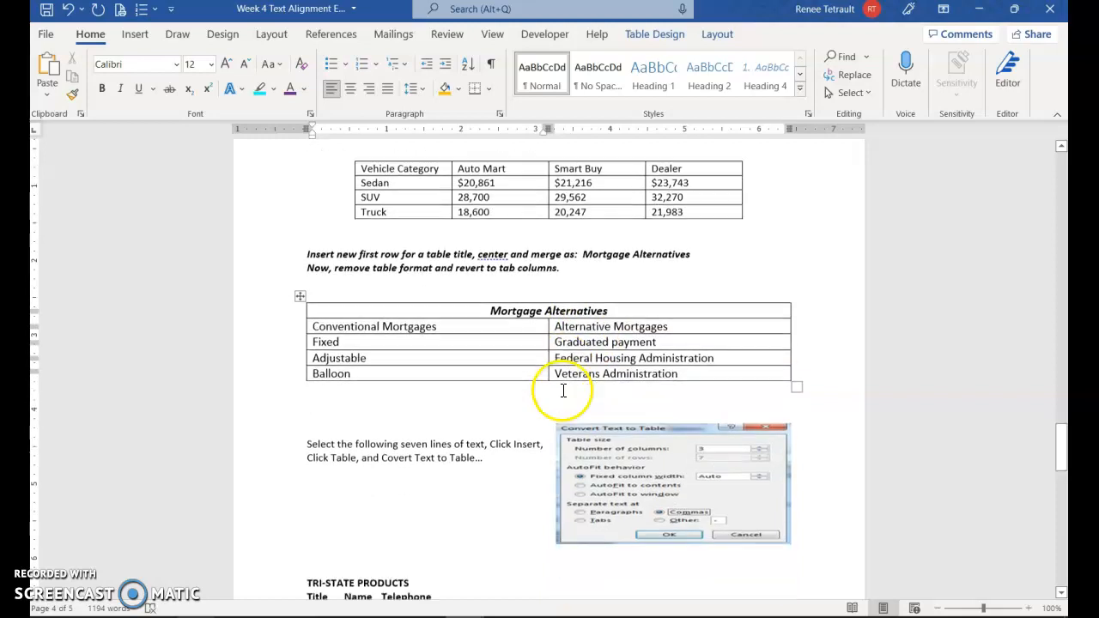
{"action": "left_click", "coordinate": [301, 288]}
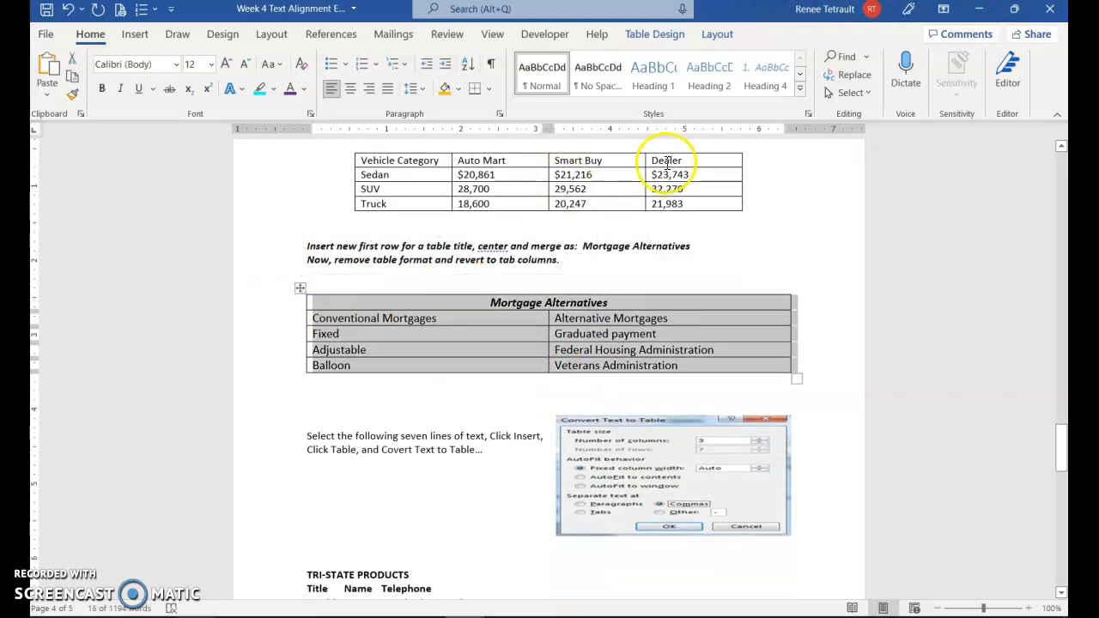
{"action": "left_click", "coordinate": [715, 34]}
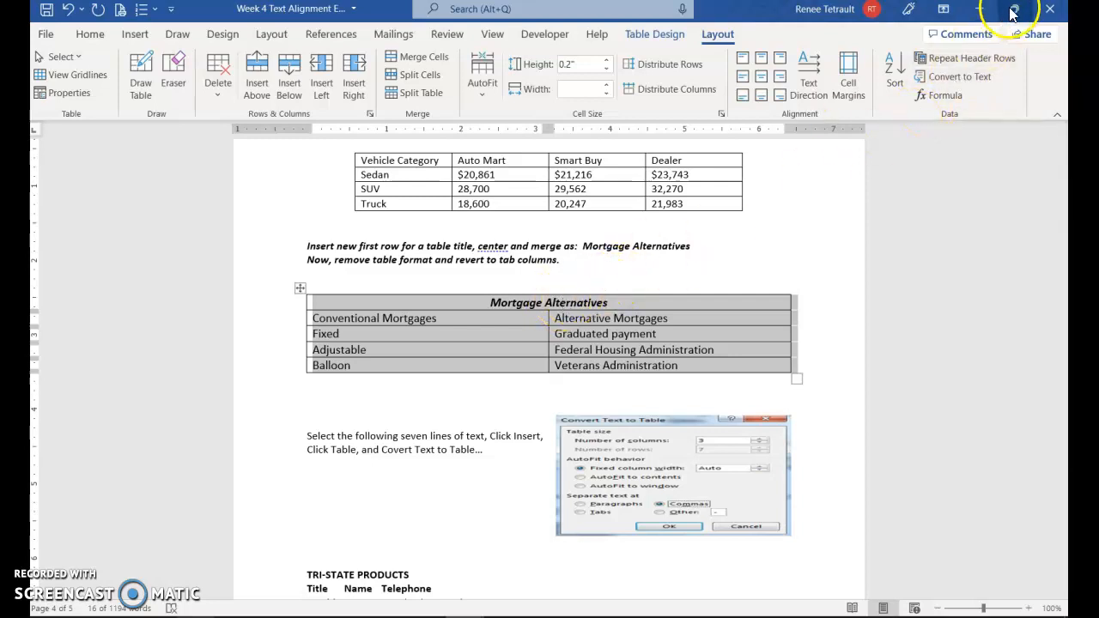
{"action": "left_click", "coordinate": [955, 77]}
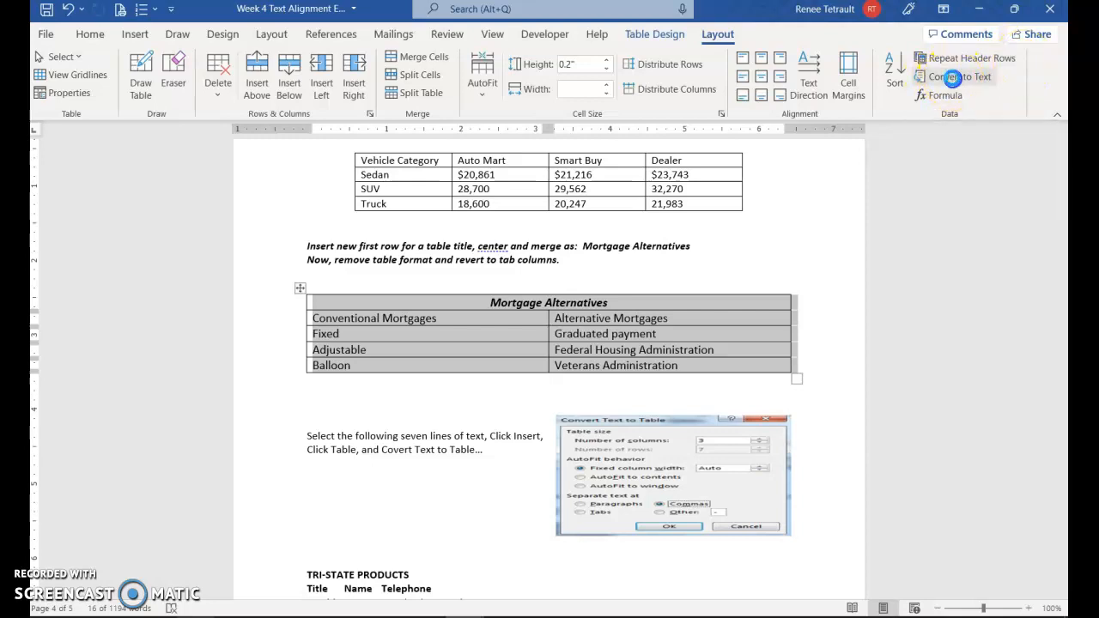
{"action": "left_click", "coordinate": [487, 279]}
{"action": "left_click", "coordinate": [496, 364]}
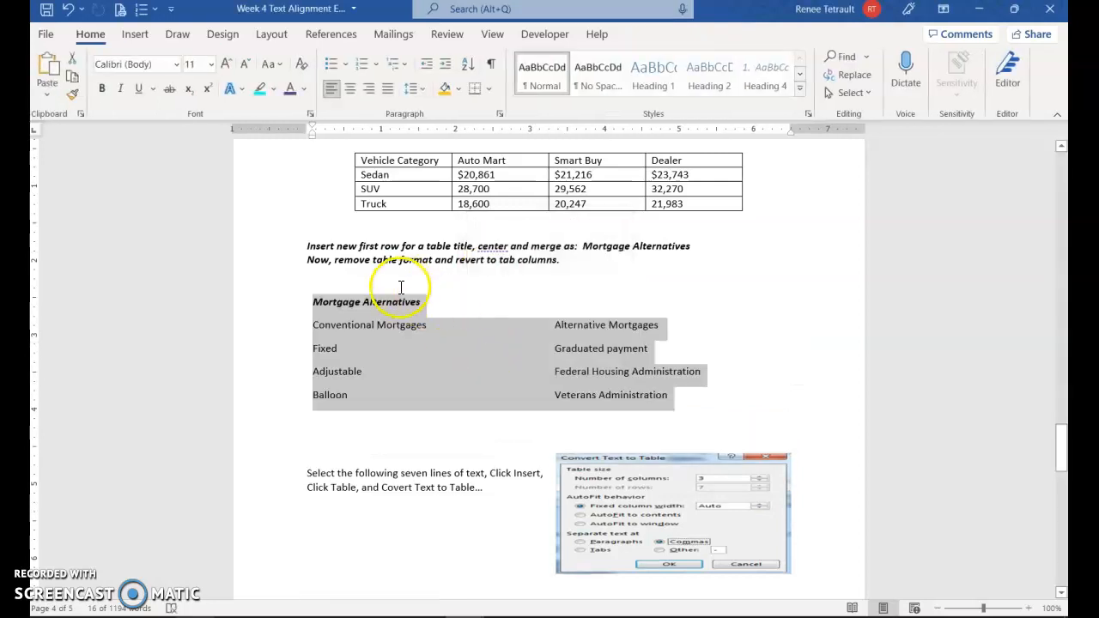
{"action": "left_click", "coordinate": [394, 296]}
Step: Center the Mortgage Alternatives line, scroll to TRI-STATE PRODUCTS, and toggle formatting marks on and off
{"action": "key", "text": "ctrl+e"}
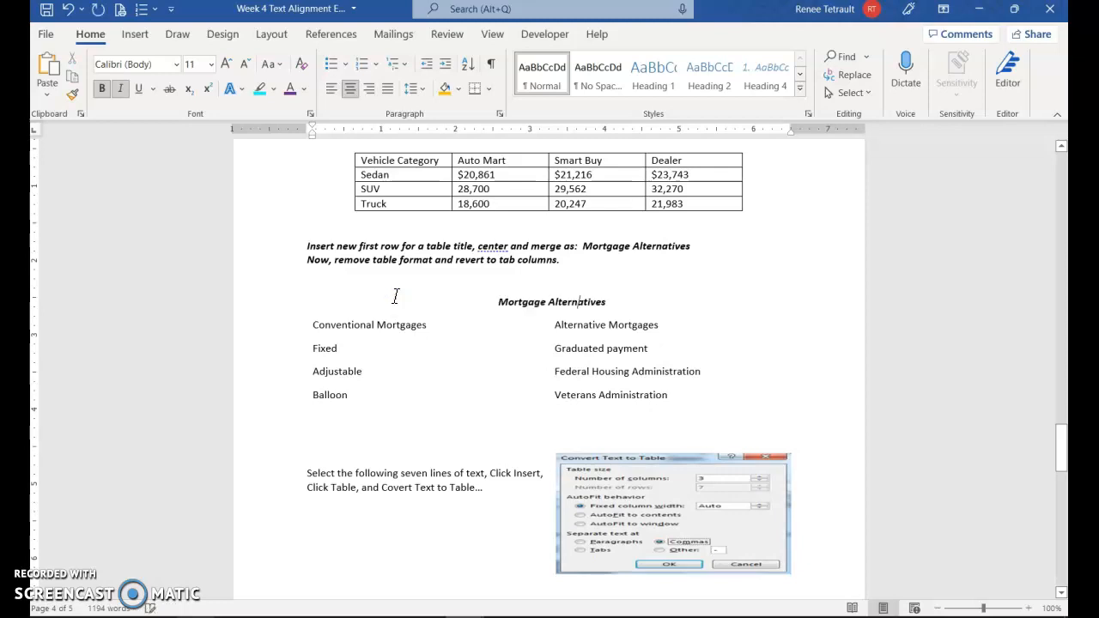
{"action": "scroll", "coordinate": [348, 347], "scroll_direction": "down", "scroll_amount": 6}
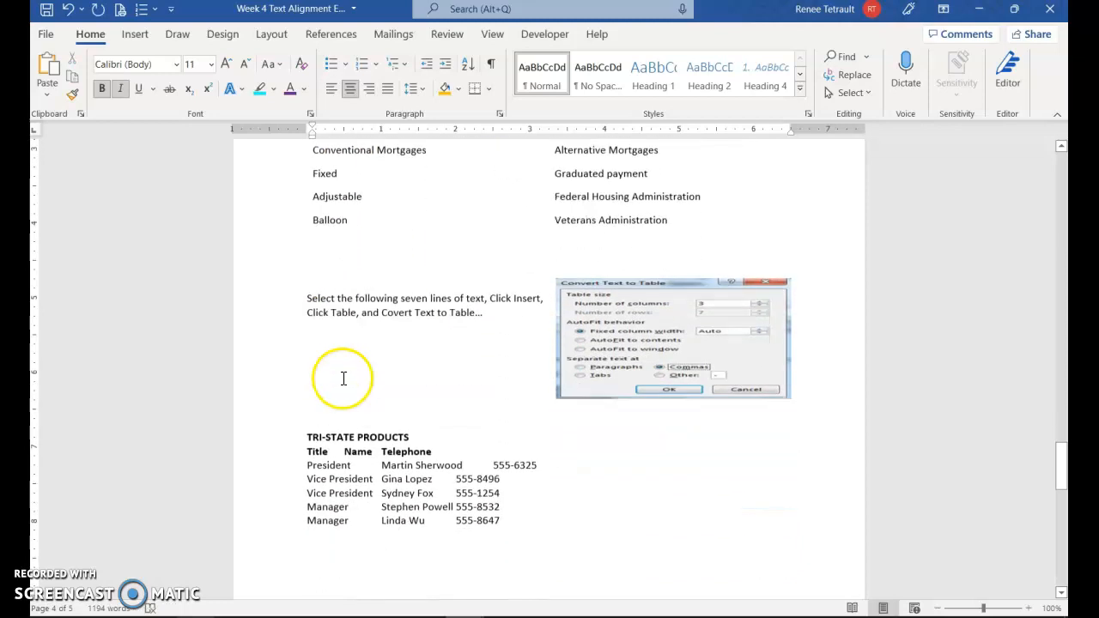
{"action": "scroll", "coordinate": [441, 411], "scroll_direction": "down", "scroll_amount": 2}
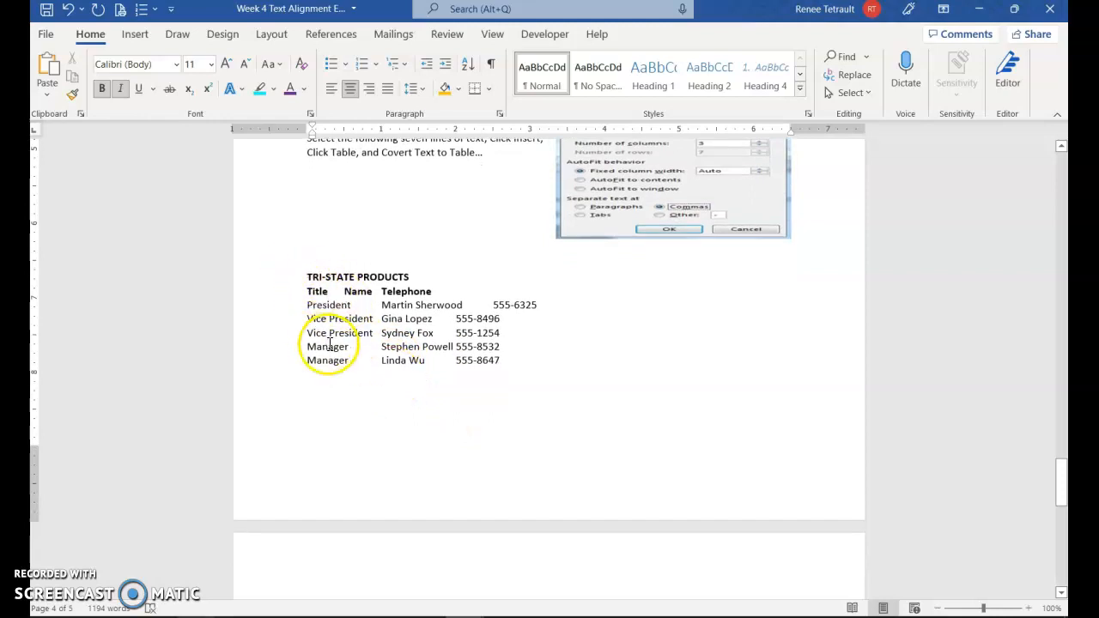
{"action": "left_click", "coordinate": [492, 67]}
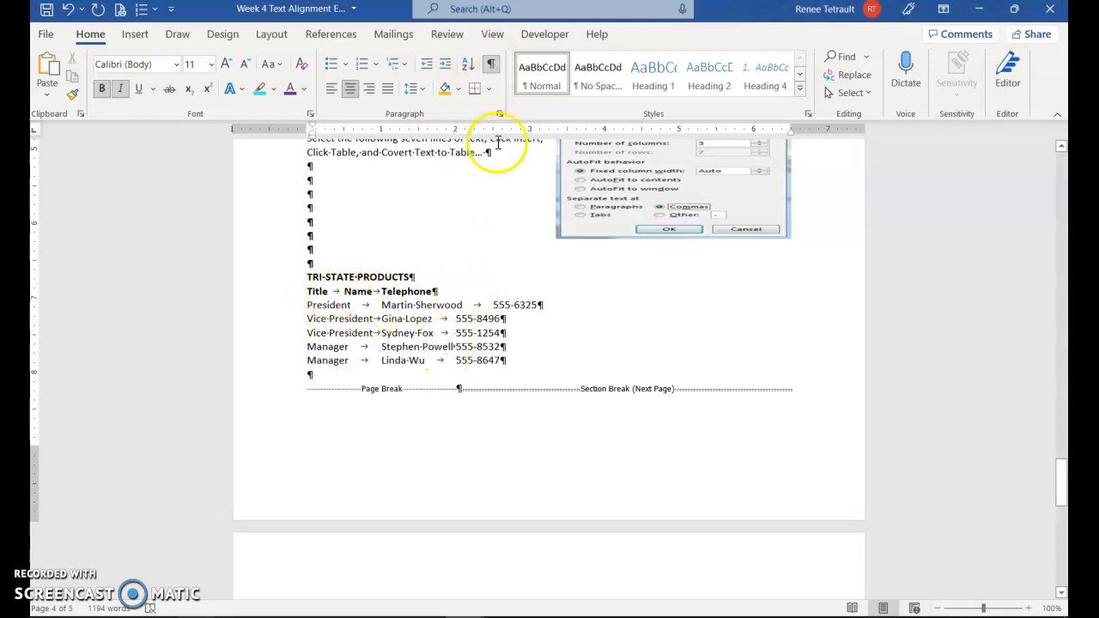
{"action": "left_click", "coordinate": [491, 62]}
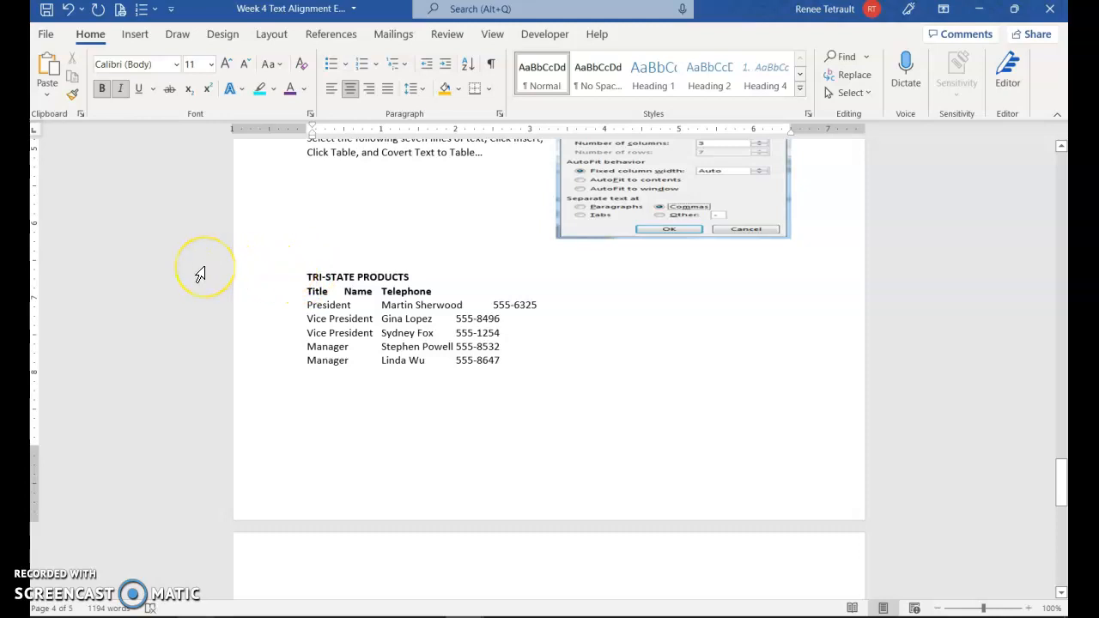
Step: Convert the seven TRI-STATE PRODUCTS lines to a table, separated at tabs into three columns
{"action": "left_click_drag", "start_coordinate": [273, 277], "coordinate": [275, 361]}
{"action": "left_click_drag", "start_coordinate": [265, 273], "coordinate": [269, 362]}
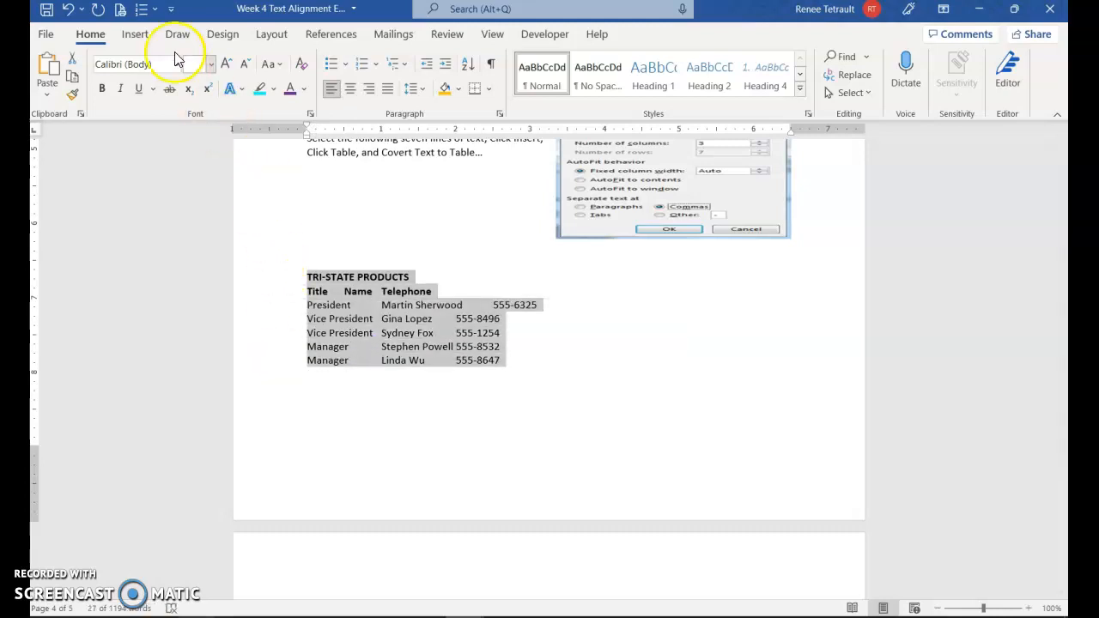
{"action": "left_click", "coordinate": [137, 35]}
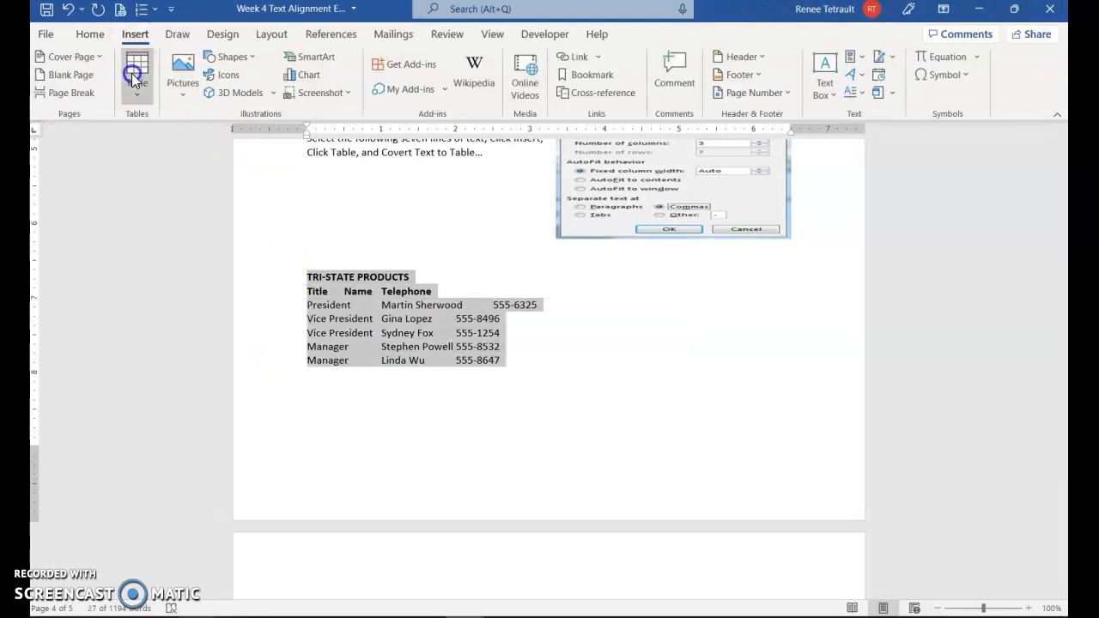
{"action": "left_click", "coordinate": [133, 75]}
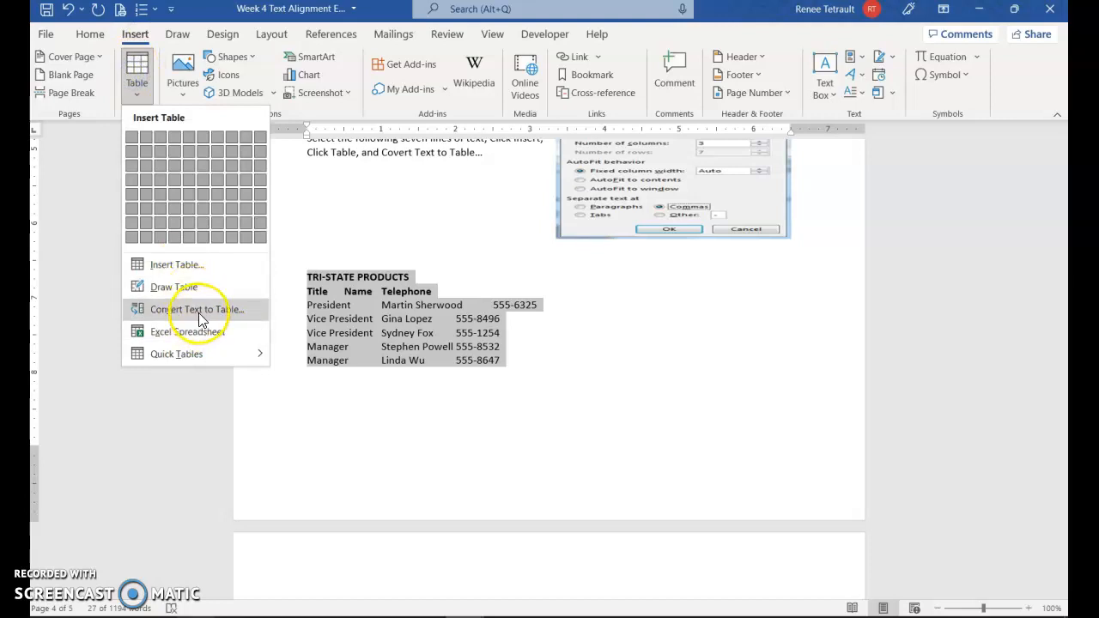
{"action": "left_click", "coordinate": [226, 313]}
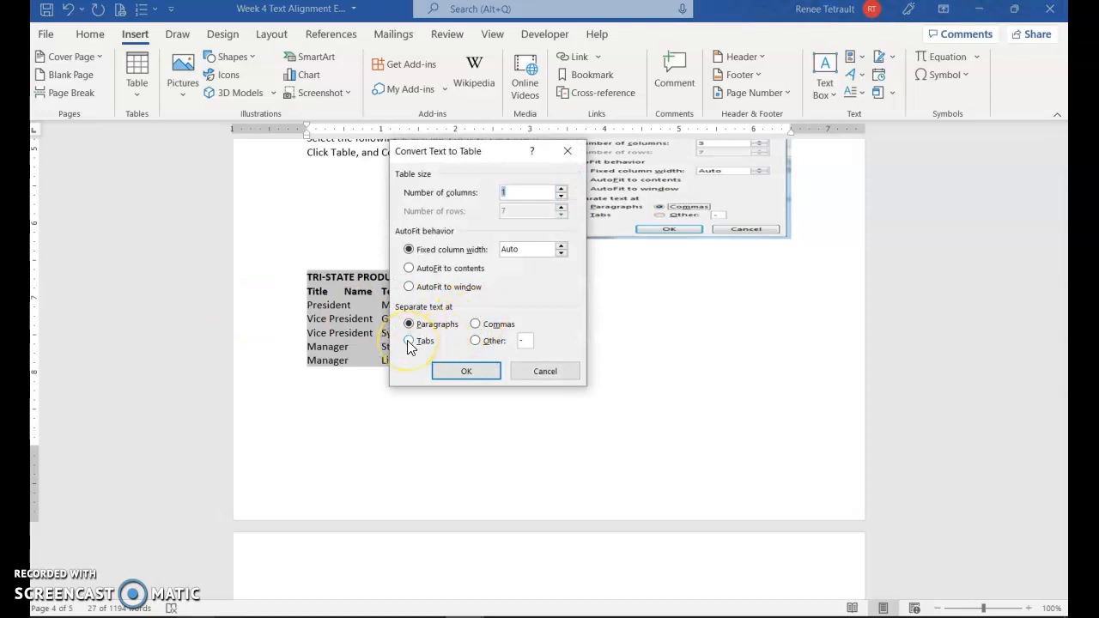
{"action": "left_click", "coordinate": [410, 341]}
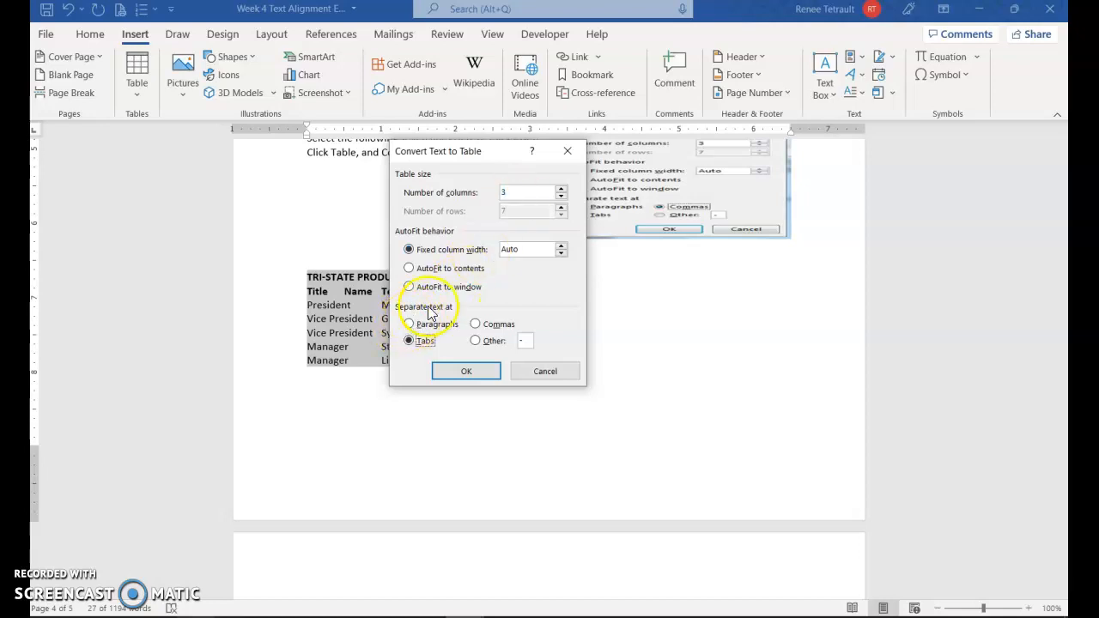
{"action": "left_click", "coordinate": [428, 323]}
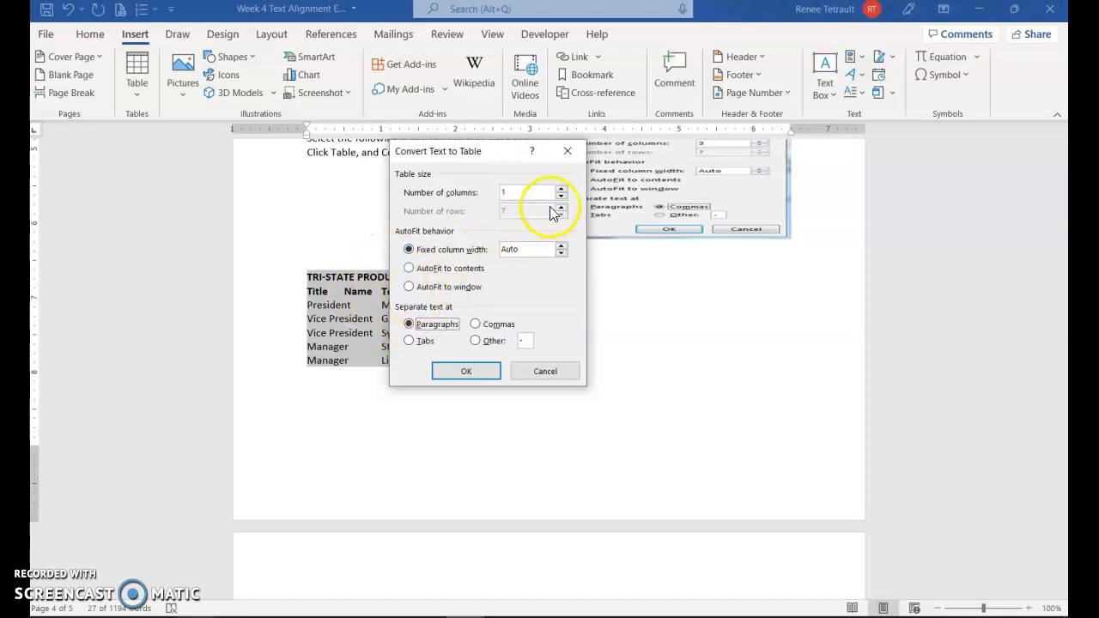
{"action": "left_click", "coordinate": [410, 340]}
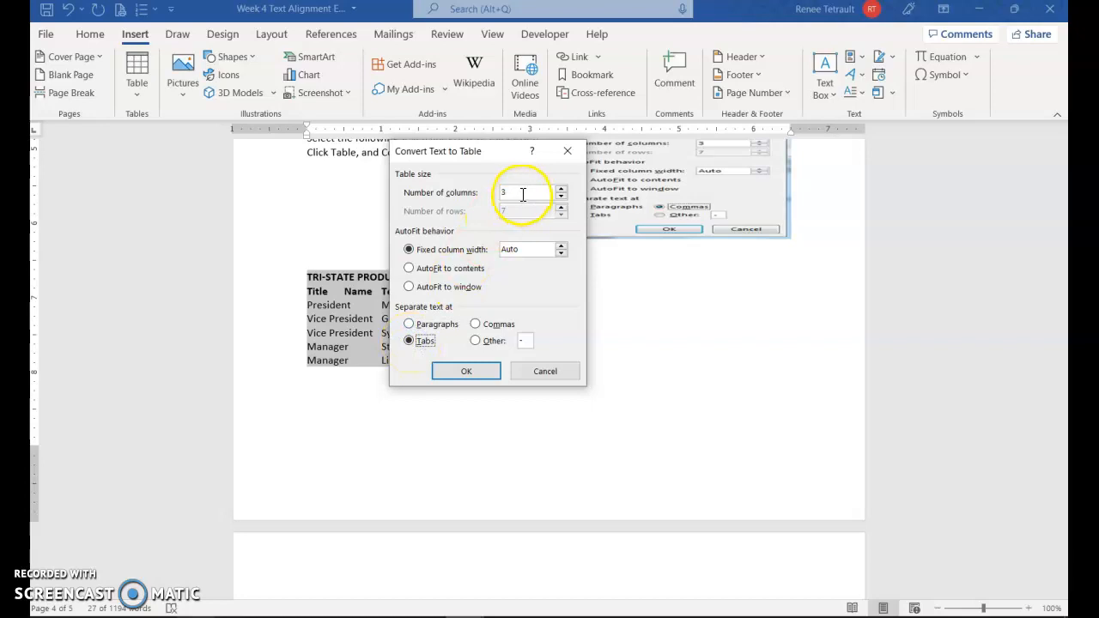
{"action": "left_click", "coordinate": [468, 372]}
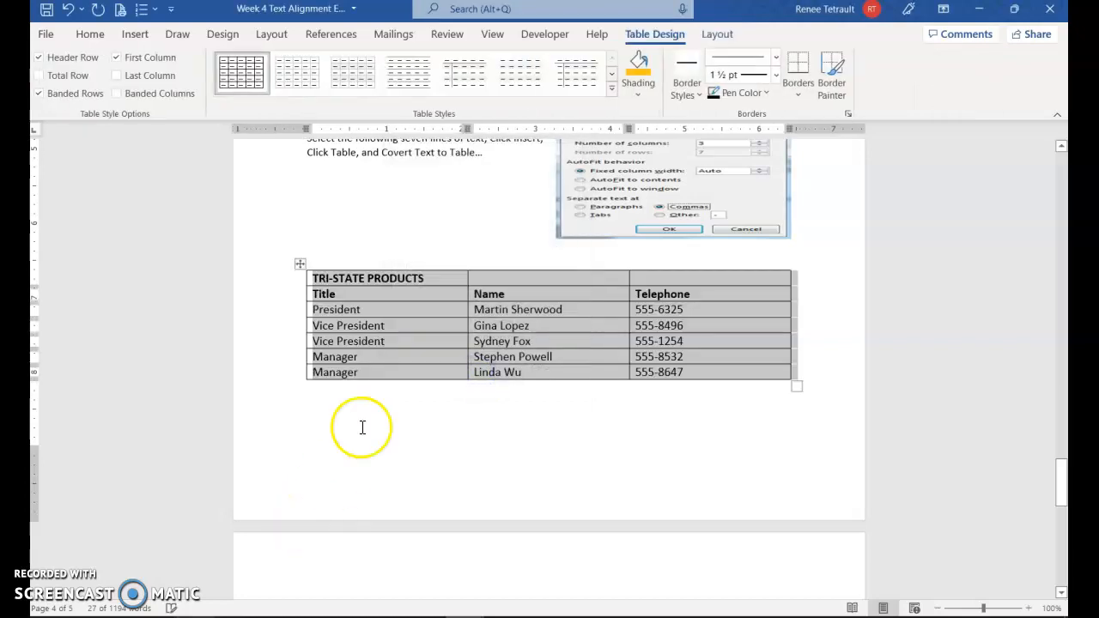
Step: Merge the table's first row and center the TRI-STATE PRODUCTS title across all three columns
{"action": "left_click", "coordinate": [438, 298]}
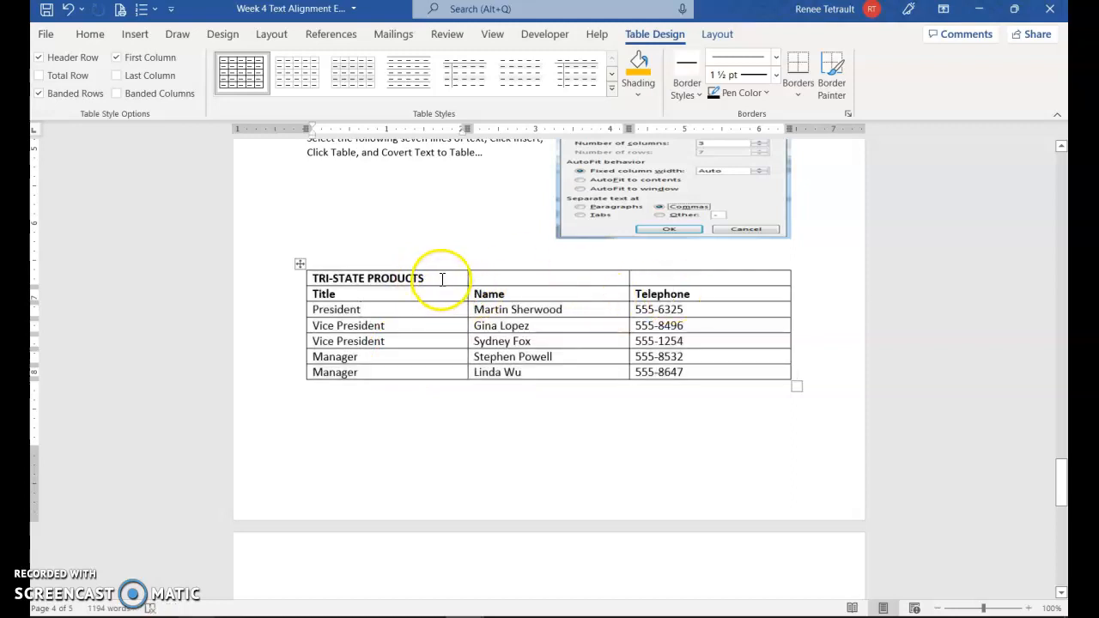
{"action": "left_click_drag", "start_coordinate": [434, 278], "coordinate": [681, 276]}
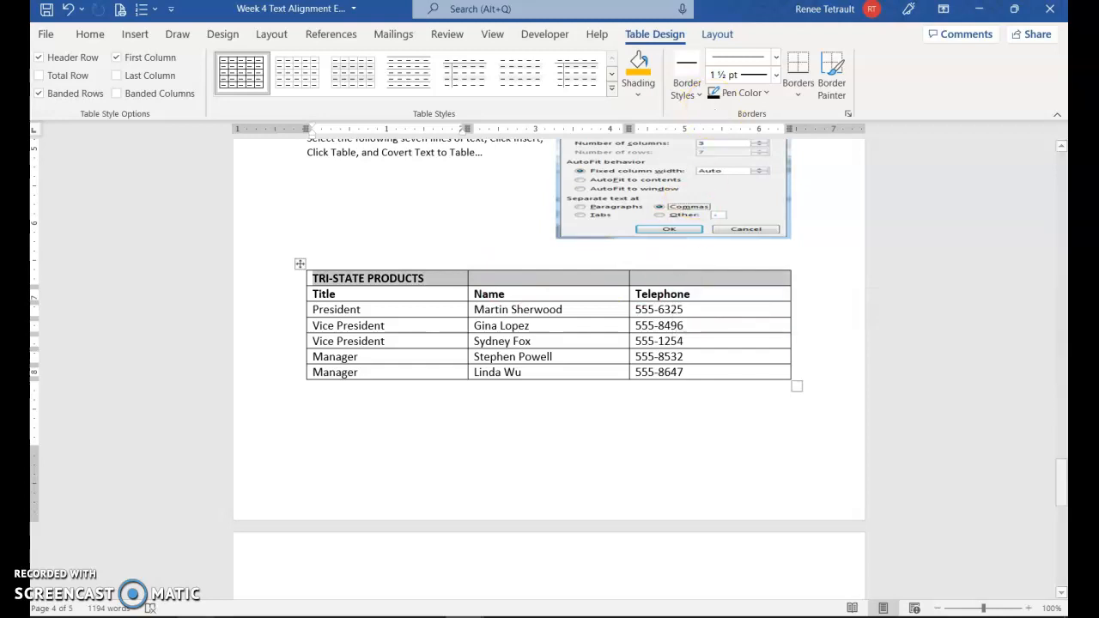
{"action": "left_click", "coordinate": [717, 35]}
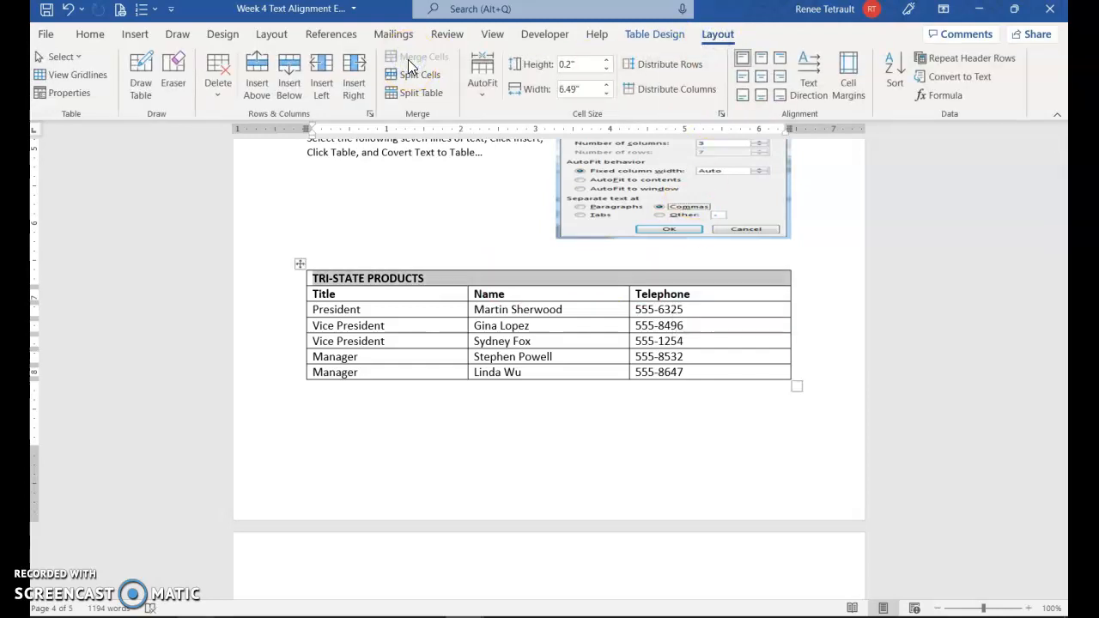
{"action": "key", "text": "ctrl+e"}
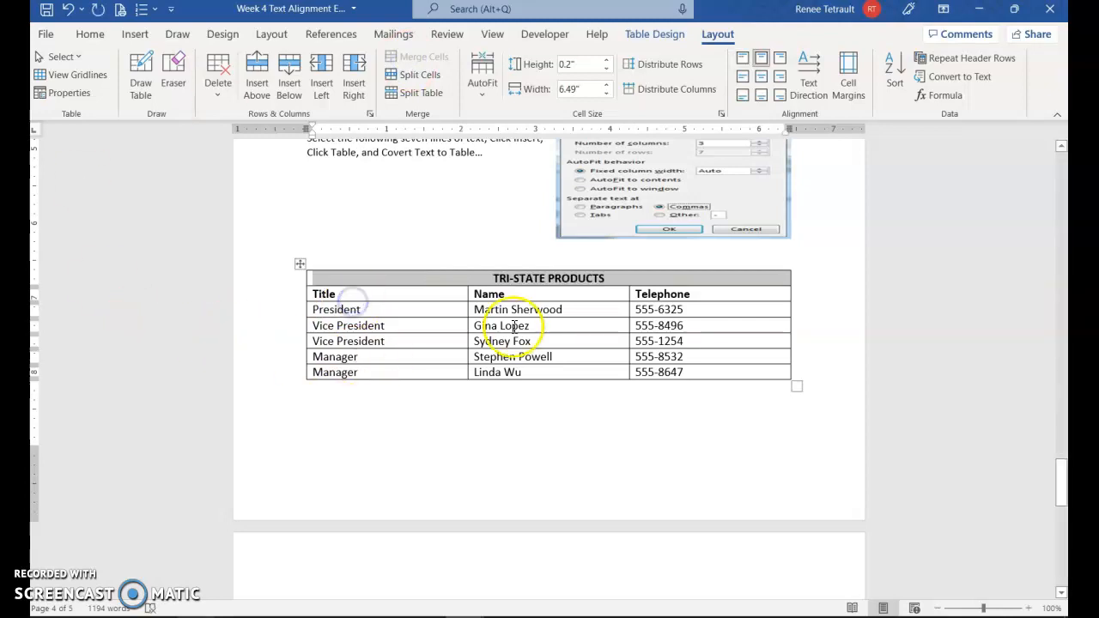
{"action": "left_click", "coordinate": [442, 297]}
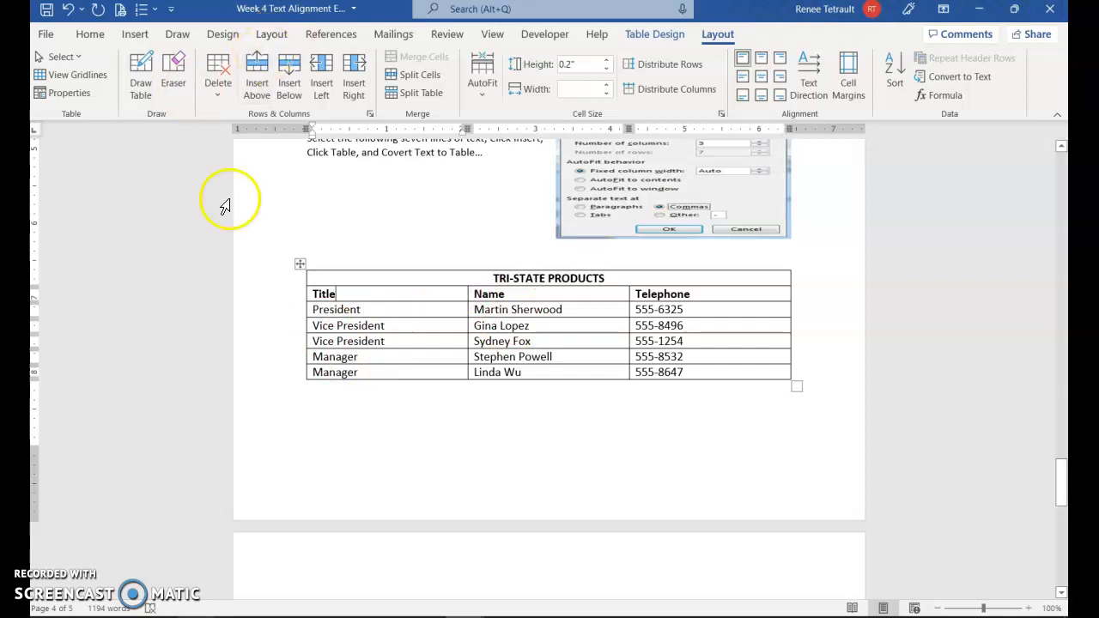
{"action": "left_click", "coordinate": [466, 320]}
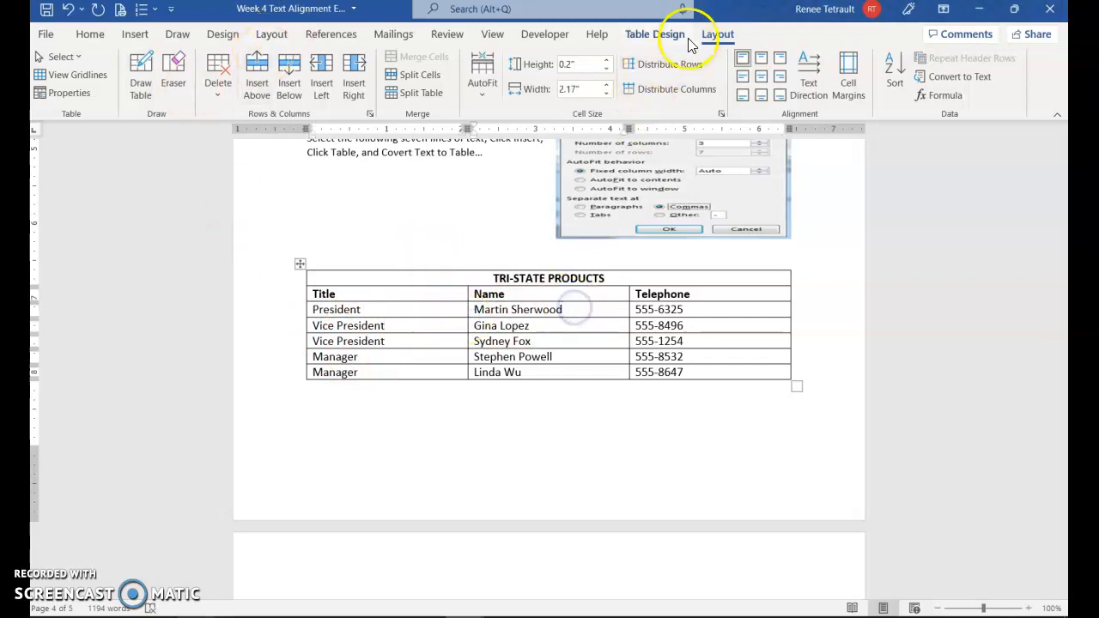
{"action": "left_click", "coordinate": [655, 33]}
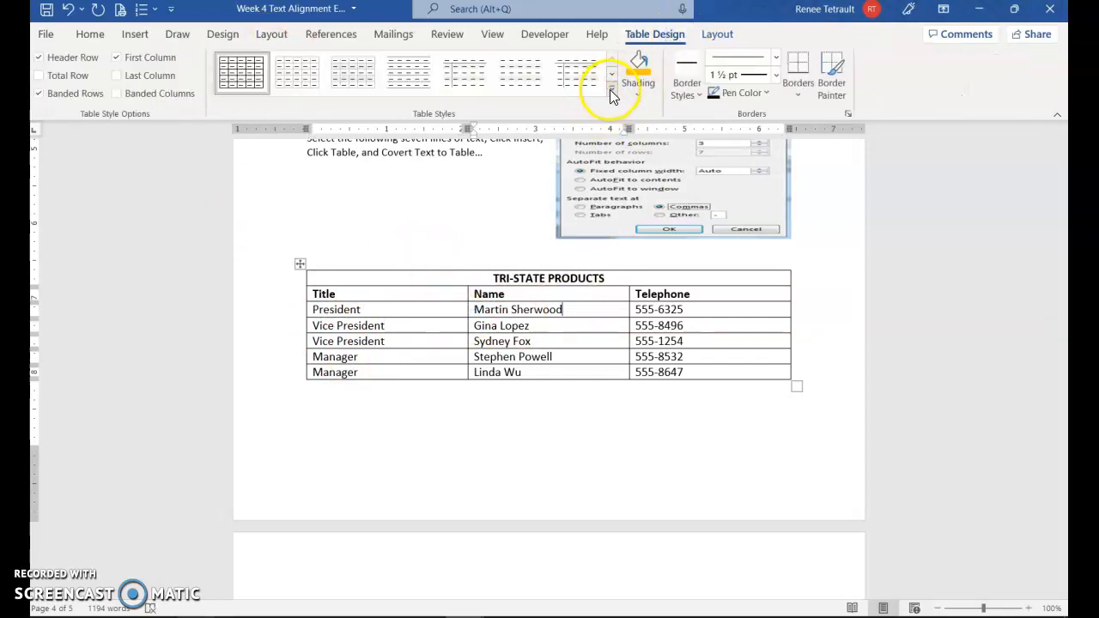
Step: Try blue and green grid styles, then apply the orange grid table style
{"action": "left_click", "coordinate": [610, 100]}
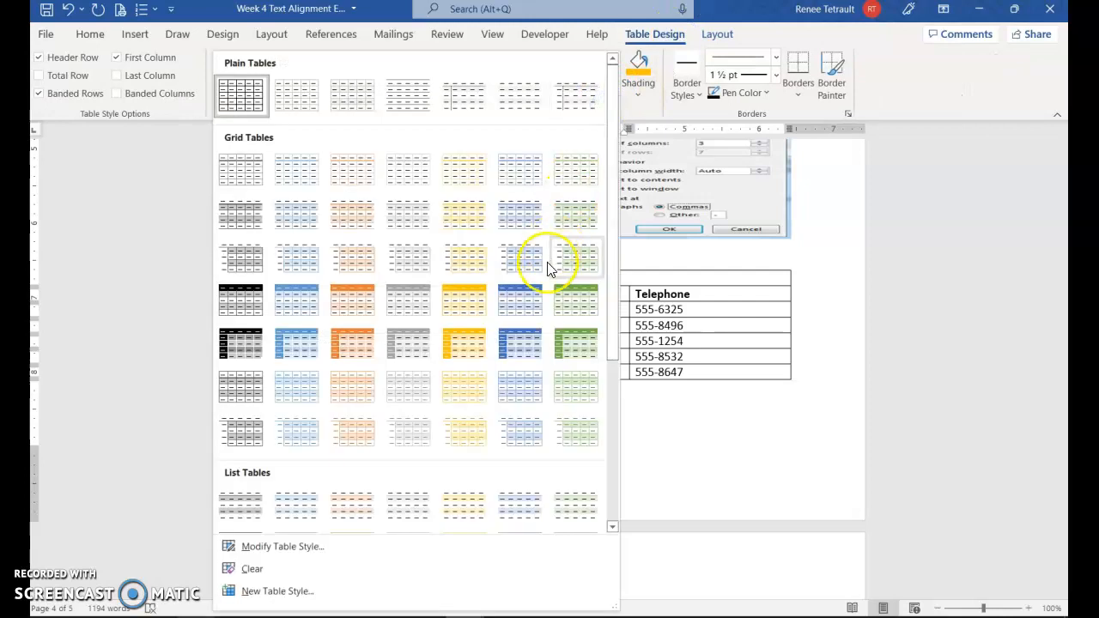
{"action": "left_click", "coordinate": [531, 311]}
{"action": "left_click", "coordinate": [565, 75]}
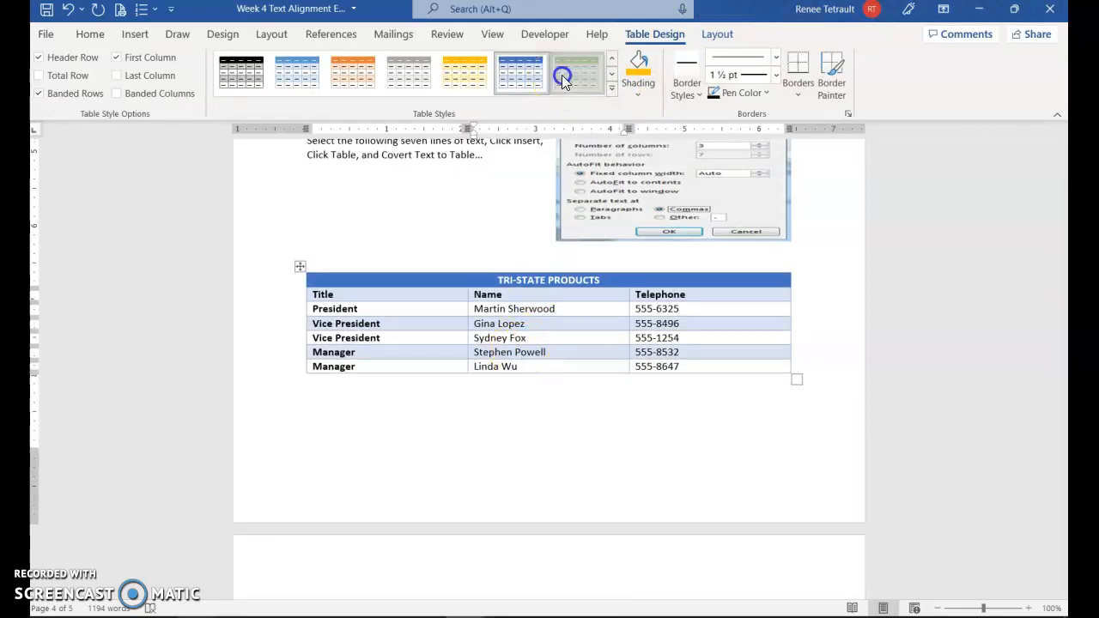
{"action": "left_click", "coordinate": [333, 72]}
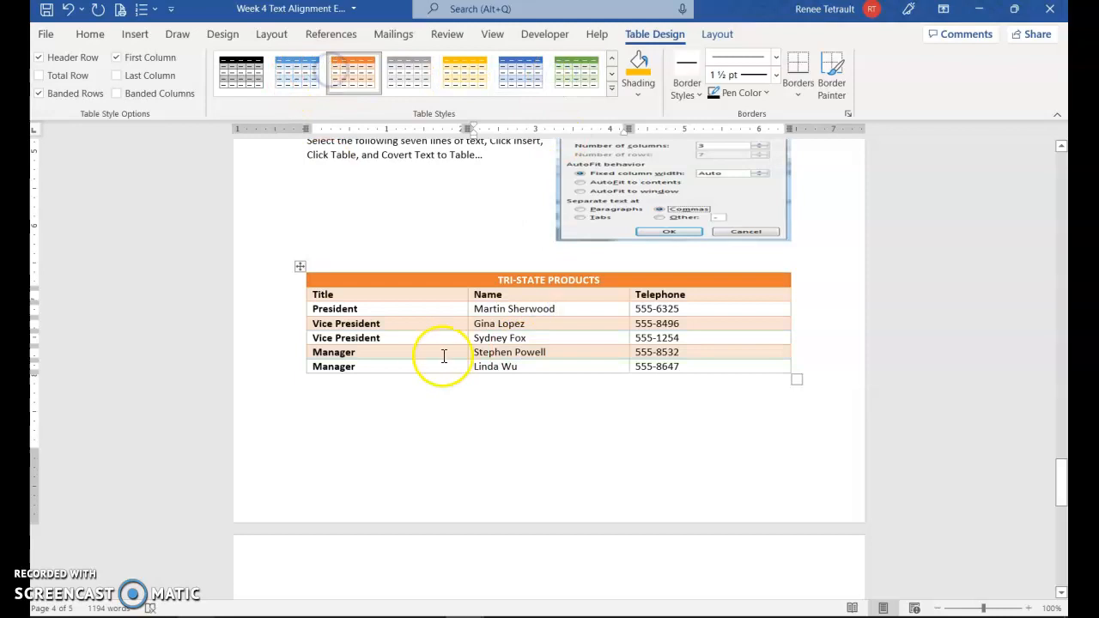
Step: Scroll down to the summons page with the Texas court caption
{"action": "scroll", "coordinate": [433, 354], "scroll_direction": "down", "scroll_amount": 6}
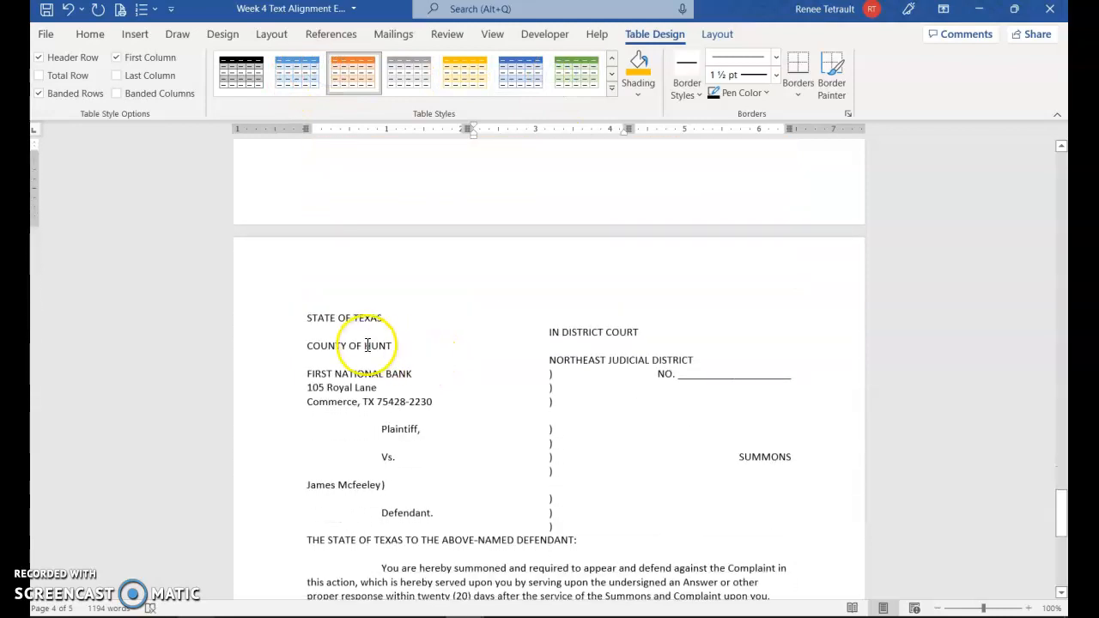
{"action": "left_click", "coordinate": [368, 345]}
{"action": "scroll", "coordinate": [398, 344], "scroll_direction": "down", "scroll_amount": 2}
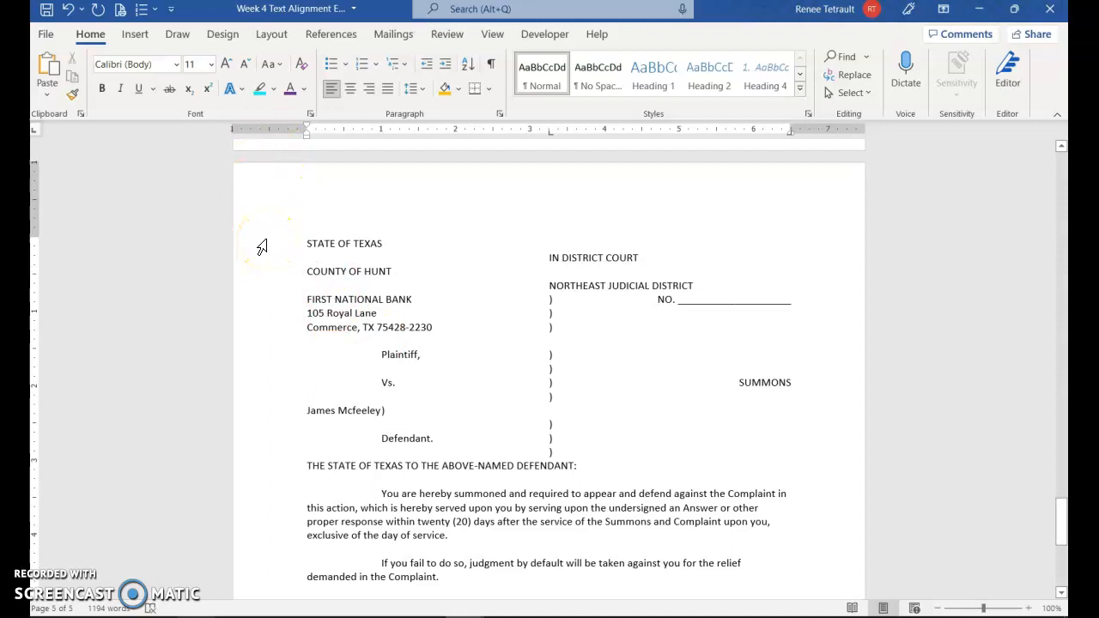
Step: Select the summons page text and apply Continuous line numbers, giving lines 1 through 35
{"action": "left_click_drag", "start_coordinate": [262, 247], "coordinate": [431, 417]}
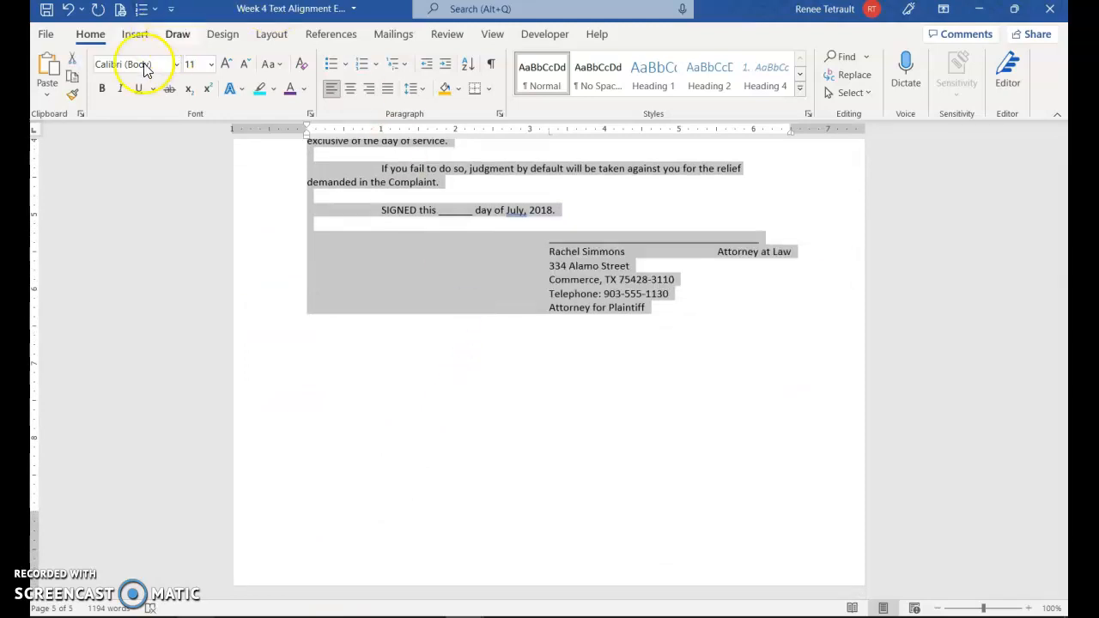
{"action": "left_click", "coordinate": [349, 315]}
{"action": "scroll", "coordinate": [351, 315], "scroll_direction": "up", "scroll_amount": 8}
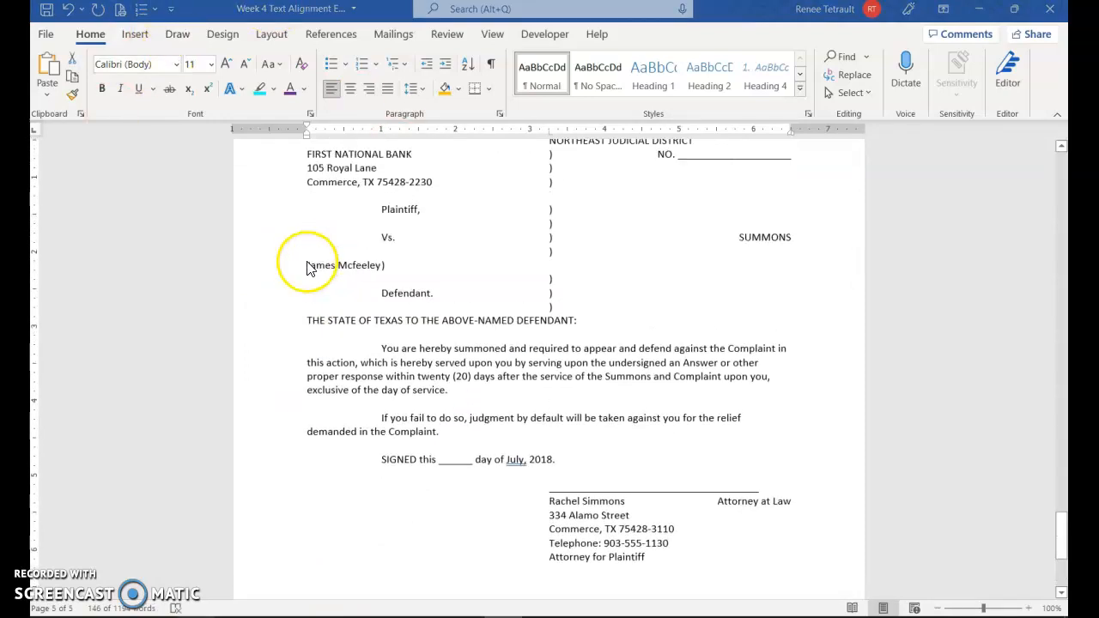
{"action": "triple_click", "coordinate": [268, 226]}
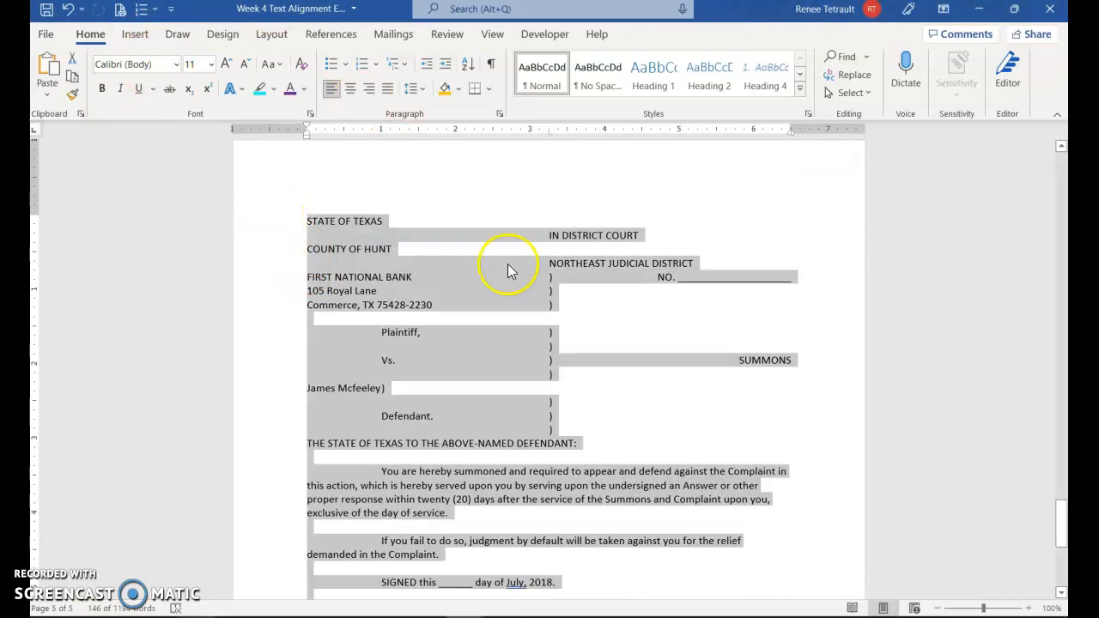
{"action": "scroll", "coordinate": [509, 270], "scroll_direction": "down", "scroll_amount": 6}
{"action": "scroll", "coordinate": [490, 325], "scroll_direction": "up", "scroll_amount": 3}
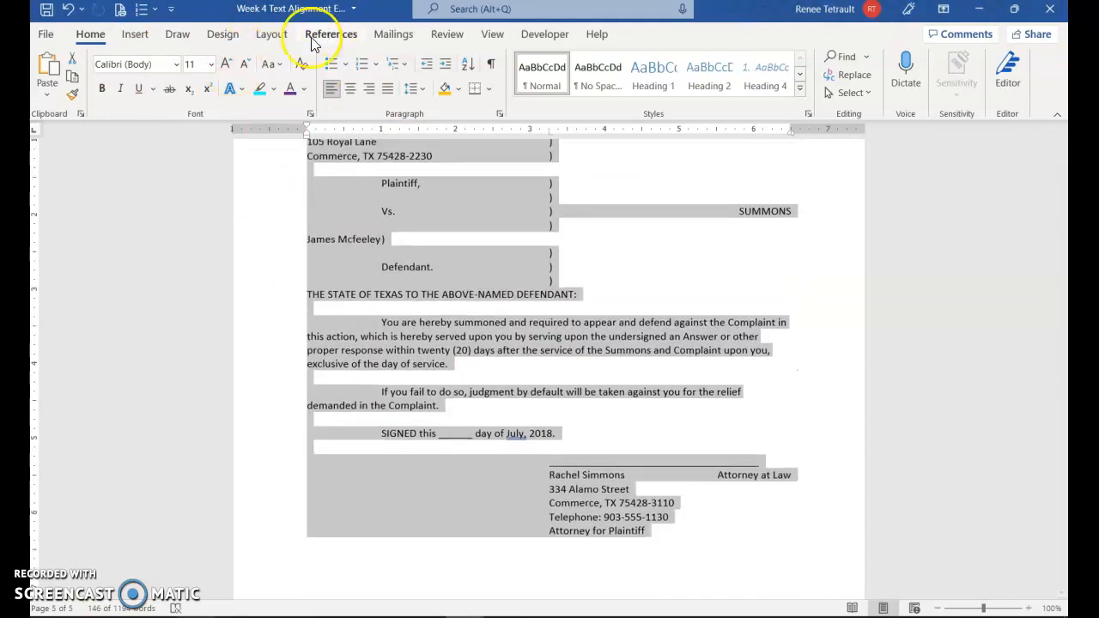
{"action": "left_click", "coordinate": [274, 34]}
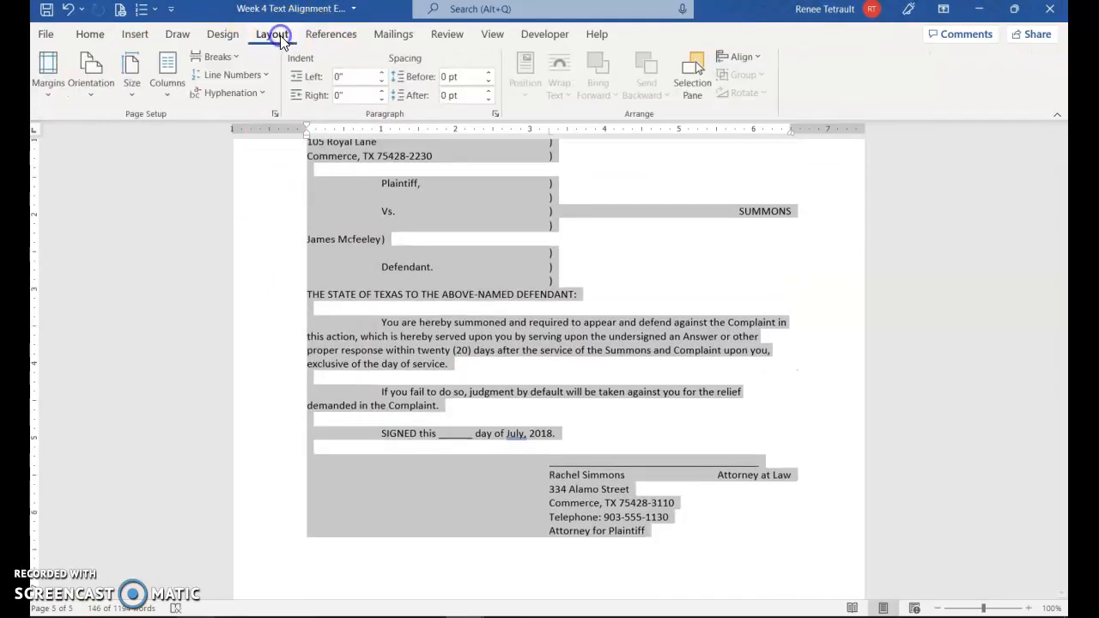
{"action": "left_click", "coordinate": [228, 79]}
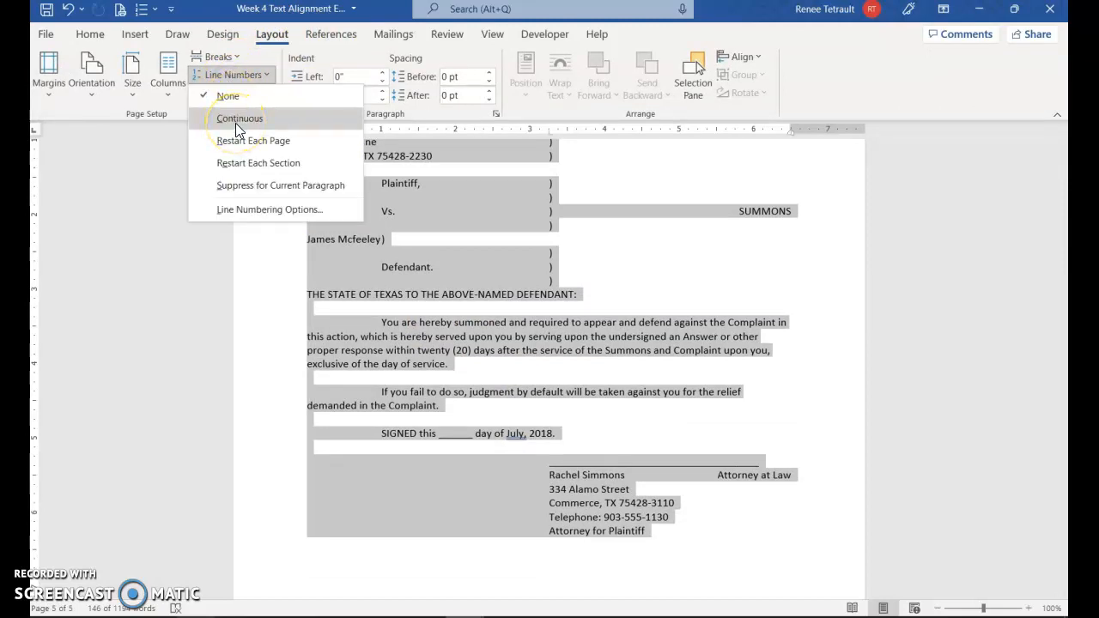
{"action": "left_click", "coordinate": [235, 120]}
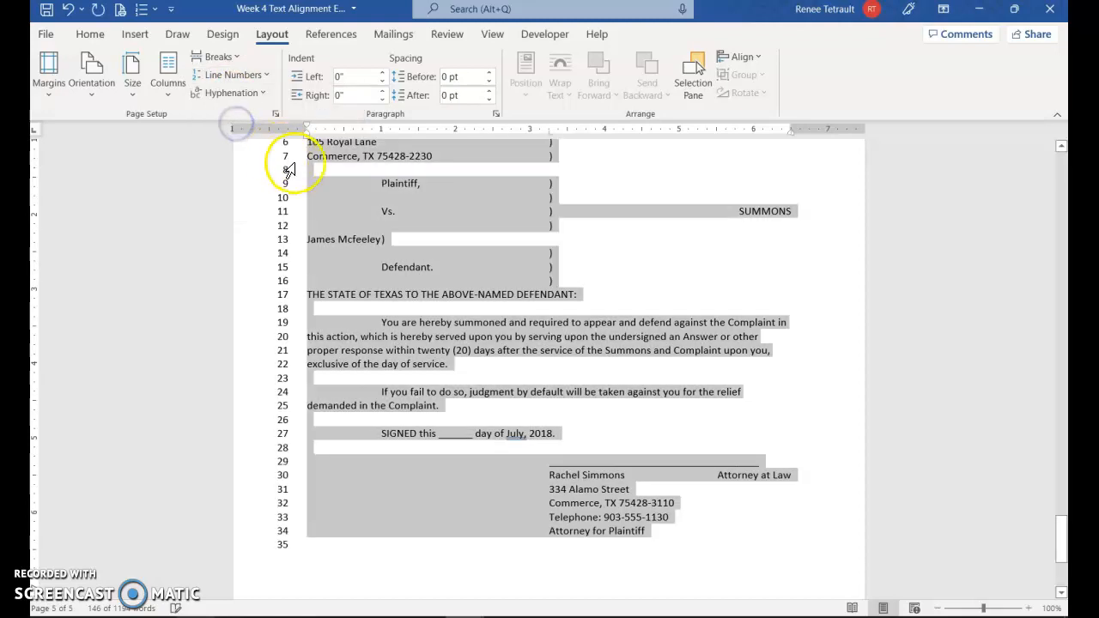
{"action": "scroll", "coordinate": [547, 388], "scroll_direction": "up", "scroll_amount": 5}
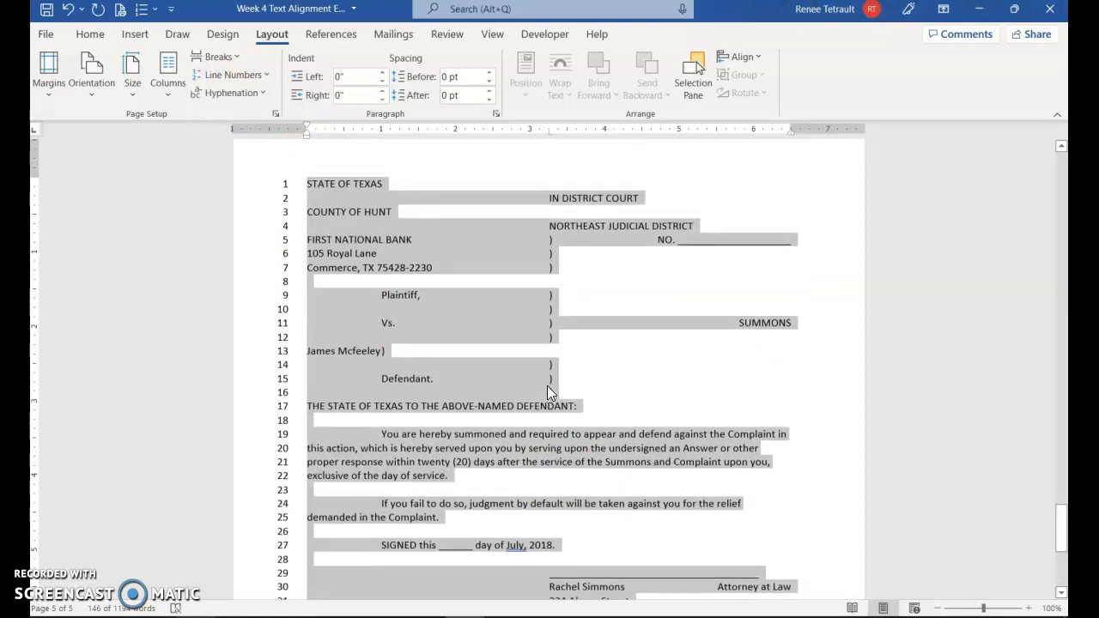
{"action": "scroll", "coordinate": [545, 381], "scroll_direction": "down", "scroll_amount": 1}
{"action": "left_click", "coordinate": [545, 380]}
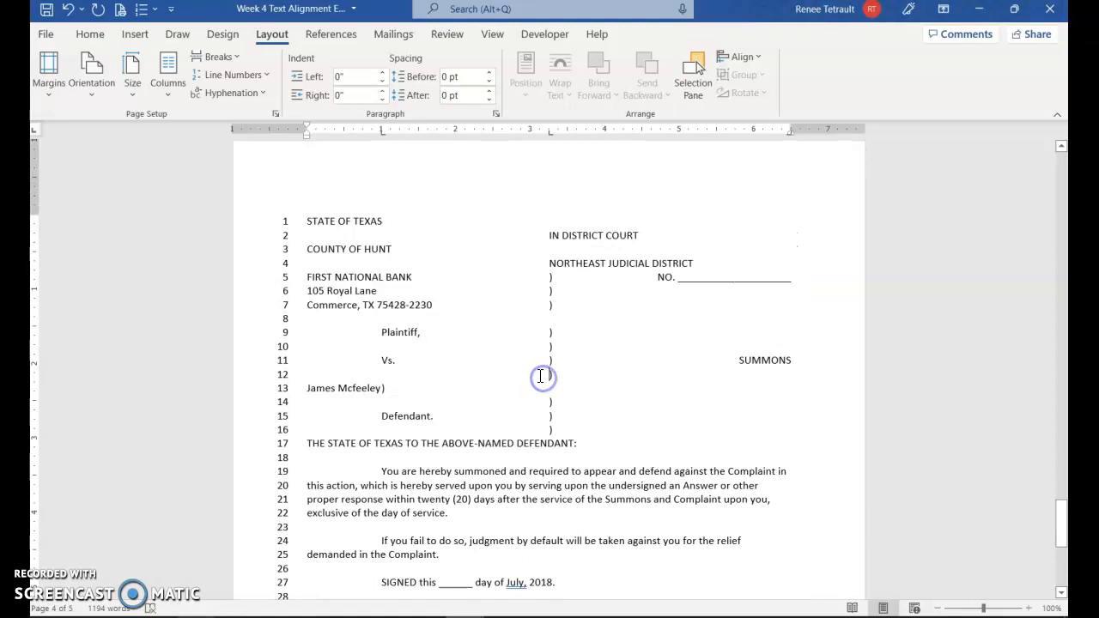
Step: Switch to Multiple Pages view and zoom out to 30% so all five pages fit
{"action": "left_click", "coordinate": [493, 40]}
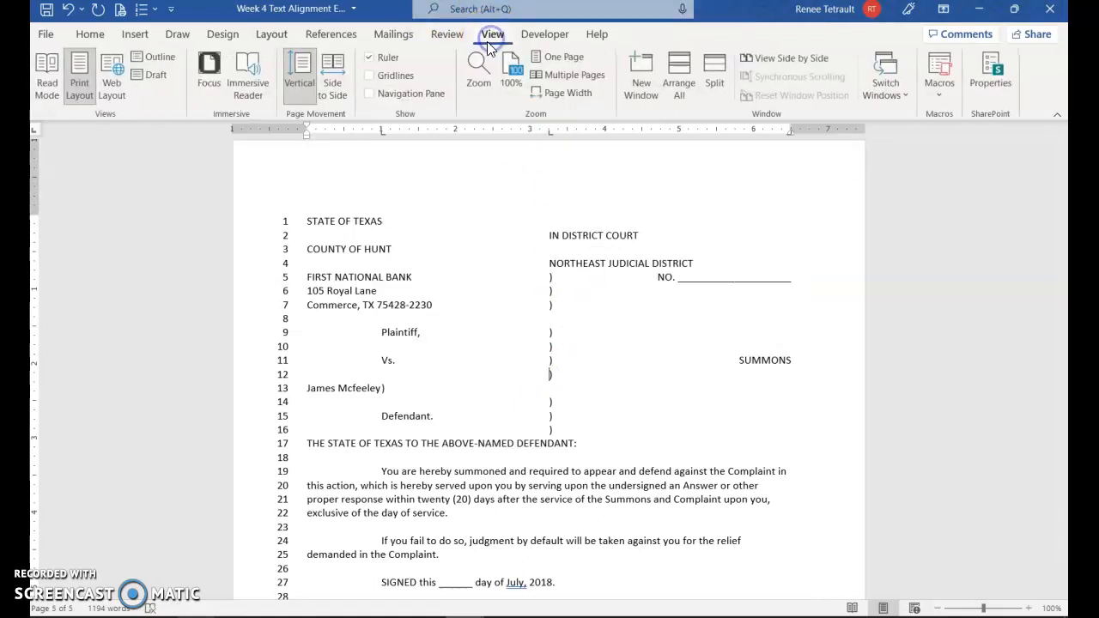
{"action": "left_click", "coordinate": [562, 74]}
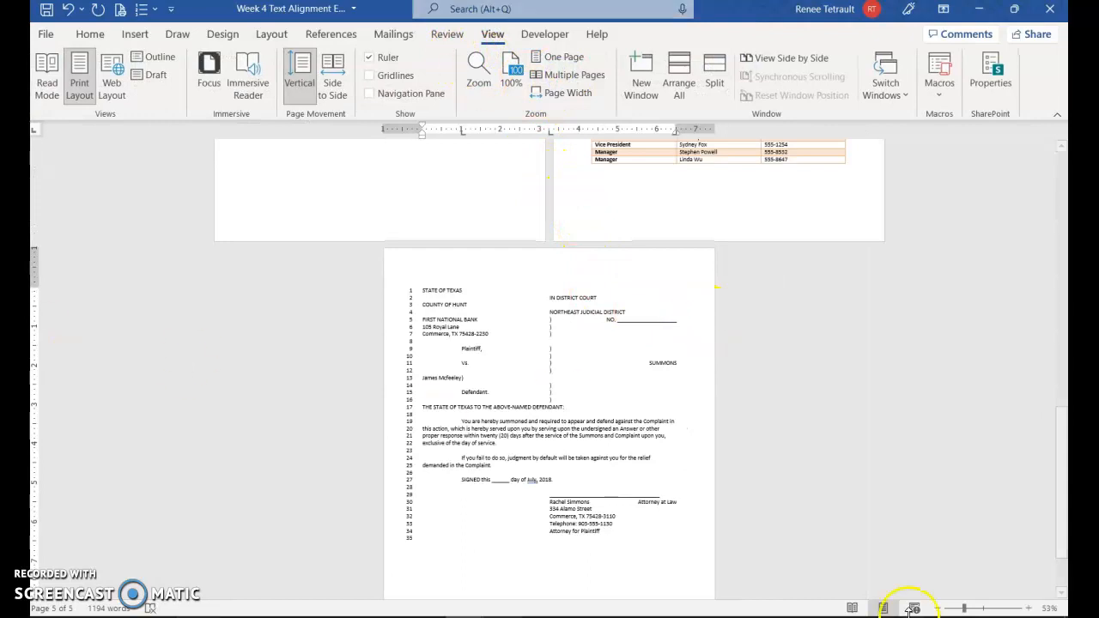
{"action": "left_click", "coordinate": [937, 608]}
{"action": "left_click", "coordinate": [937, 608]}
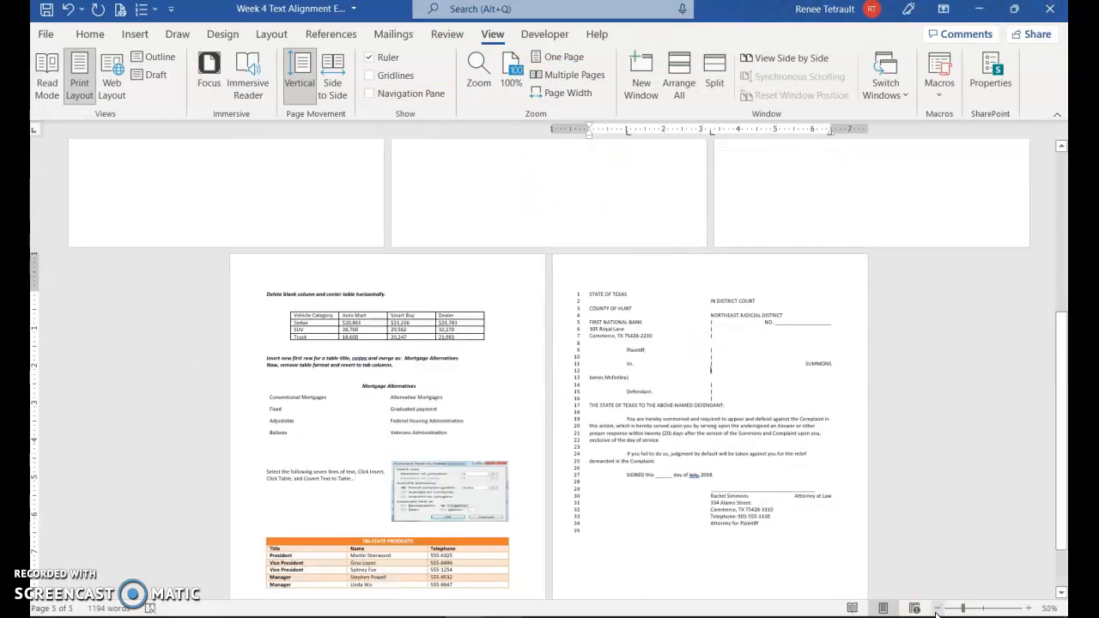
{"action": "left_click", "coordinate": [937, 608]}
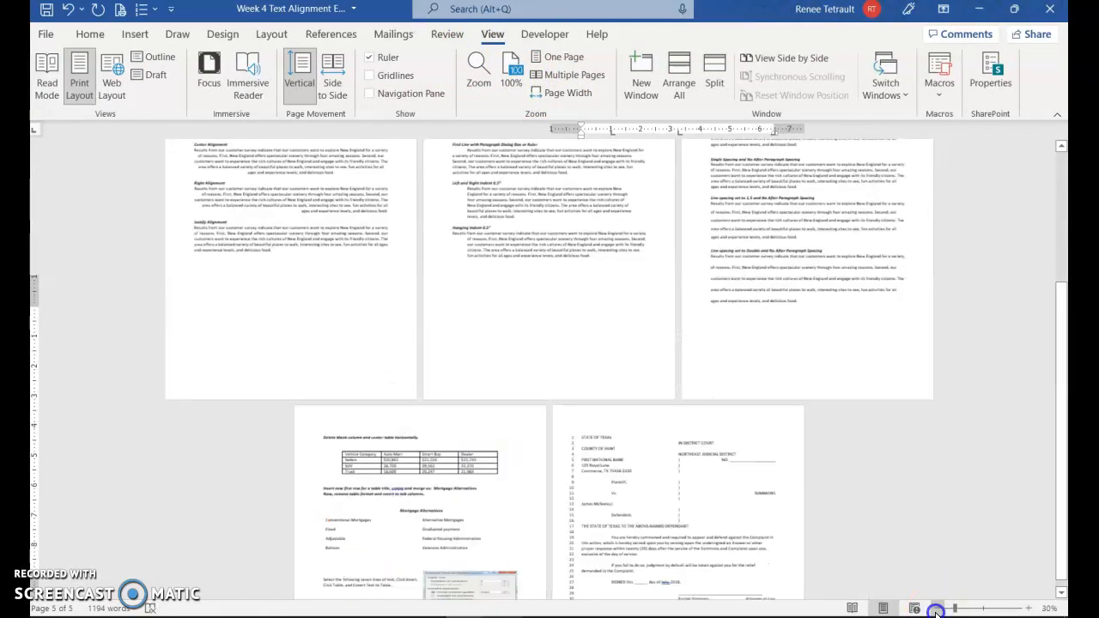
{"action": "left_click", "coordinate": [936, 608]}
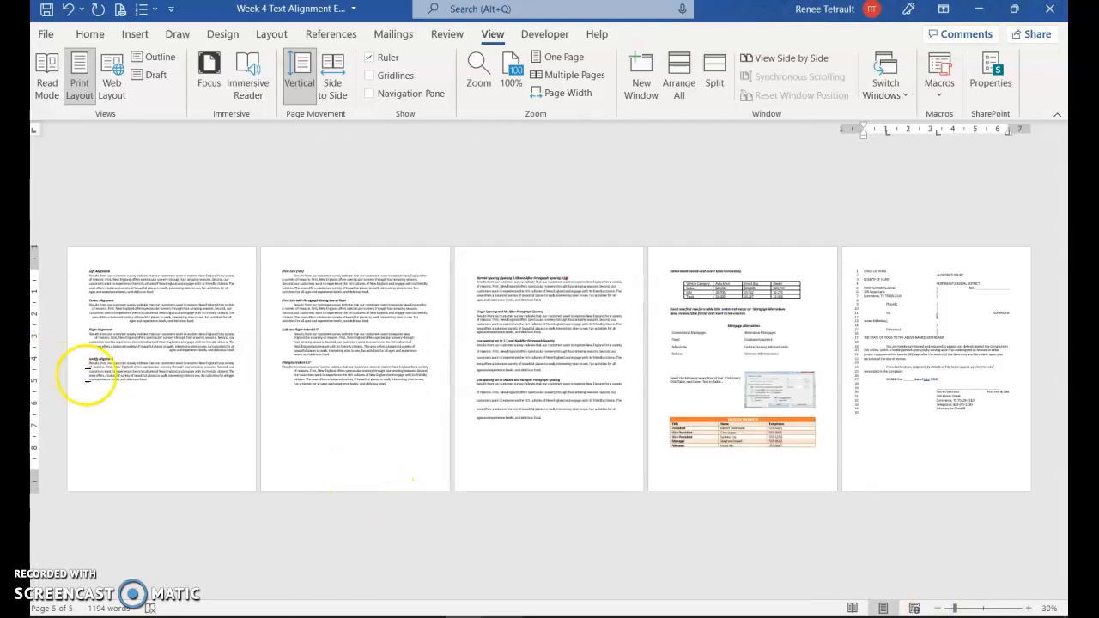